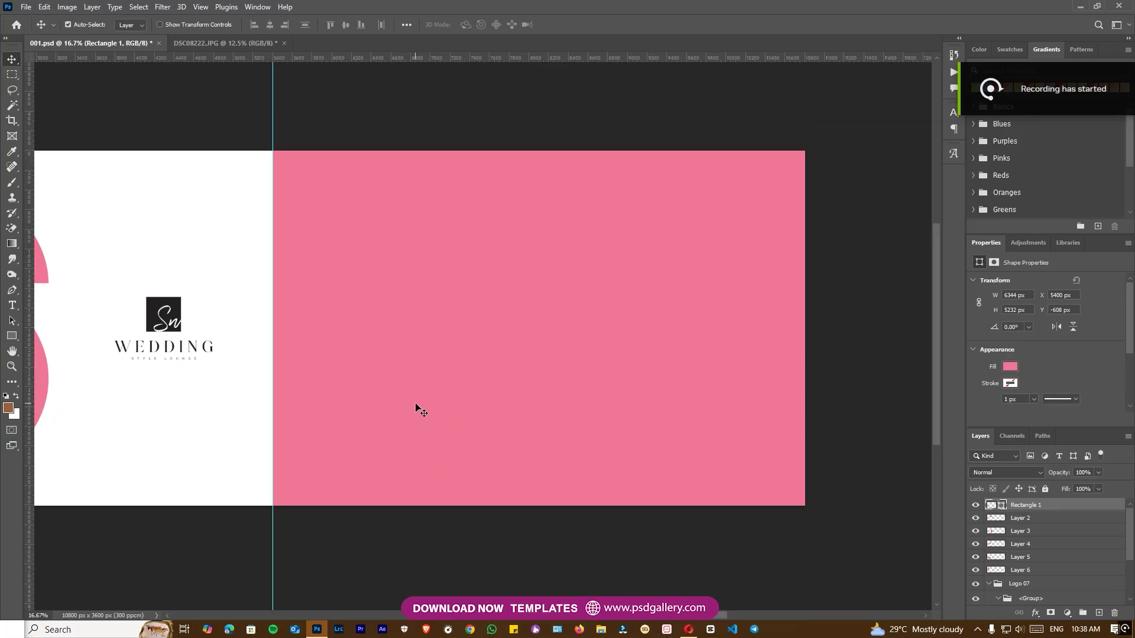
- Bring the bride photo from DSC08222.JPG into 001.psd and place it over the pink rectangle
left_click(207, 40)
left_click_drag(496, 237, 677, 337)
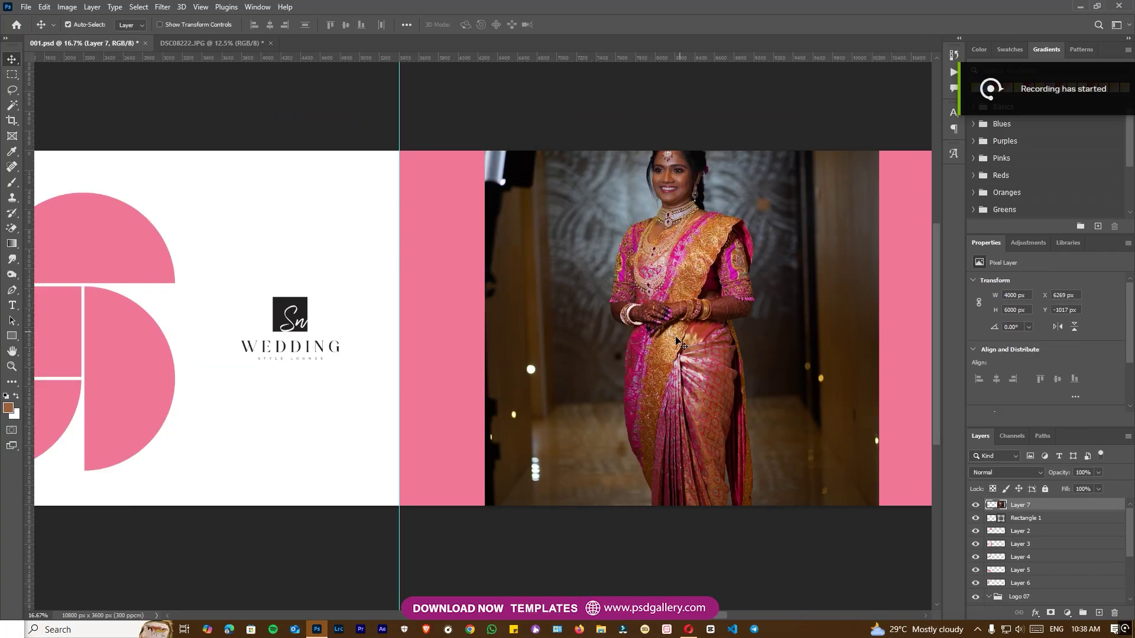
key("ctrl+minus")
key("ctrl+minus")
left_click_drag(662, 224, 738, 198)
- Enlarge the bride photo to about 5707 x 8450 px so that it covers the pink page
key("ctrl+t")
left_click_drag(576, 299, 593, 290)
key("Return")
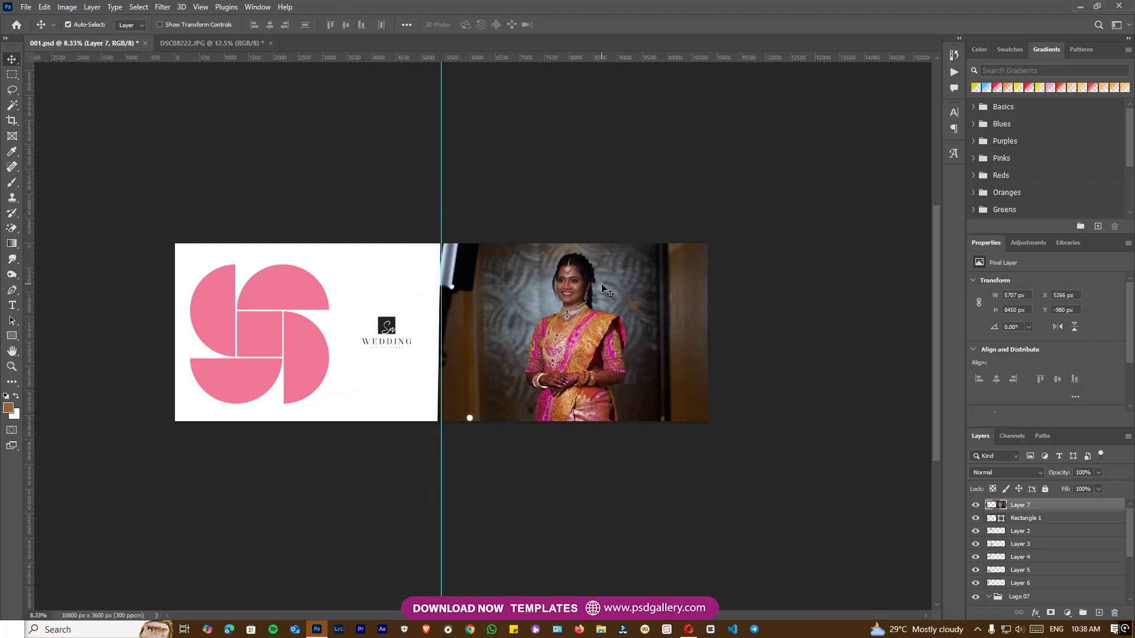
- Shift the bride photo slightly right and down, and scale it down to about 96%
key("ctrl+plus")
key("ctrl+plus")
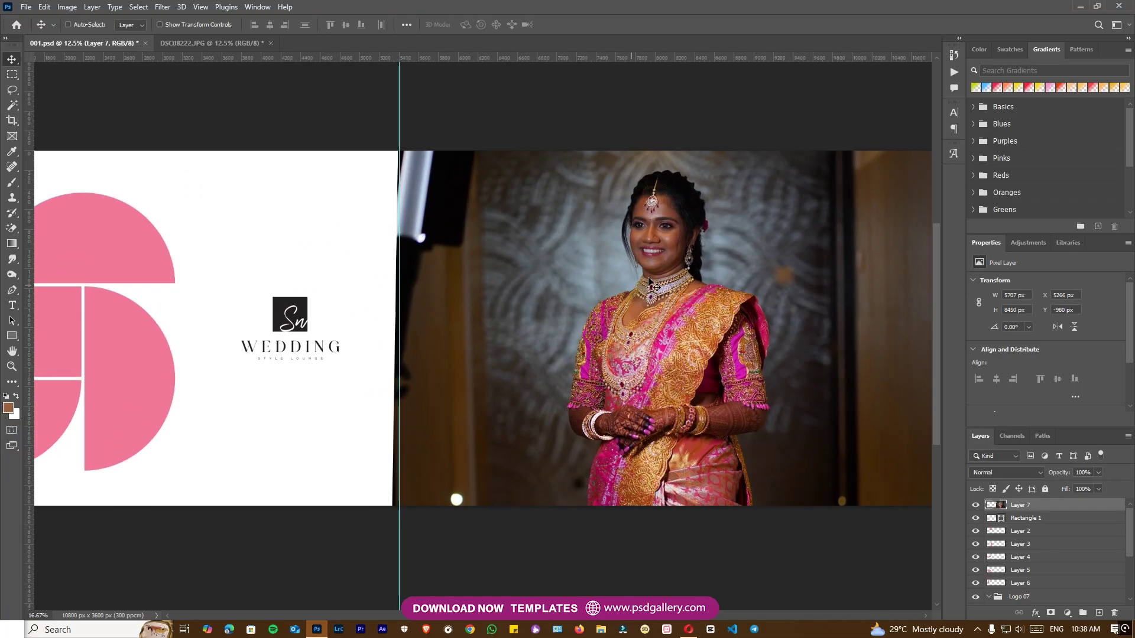
left_click_drag(659, 297, 487, 327)
key("ctrl+t")
left_click_drag(783, 102, 778, 119)
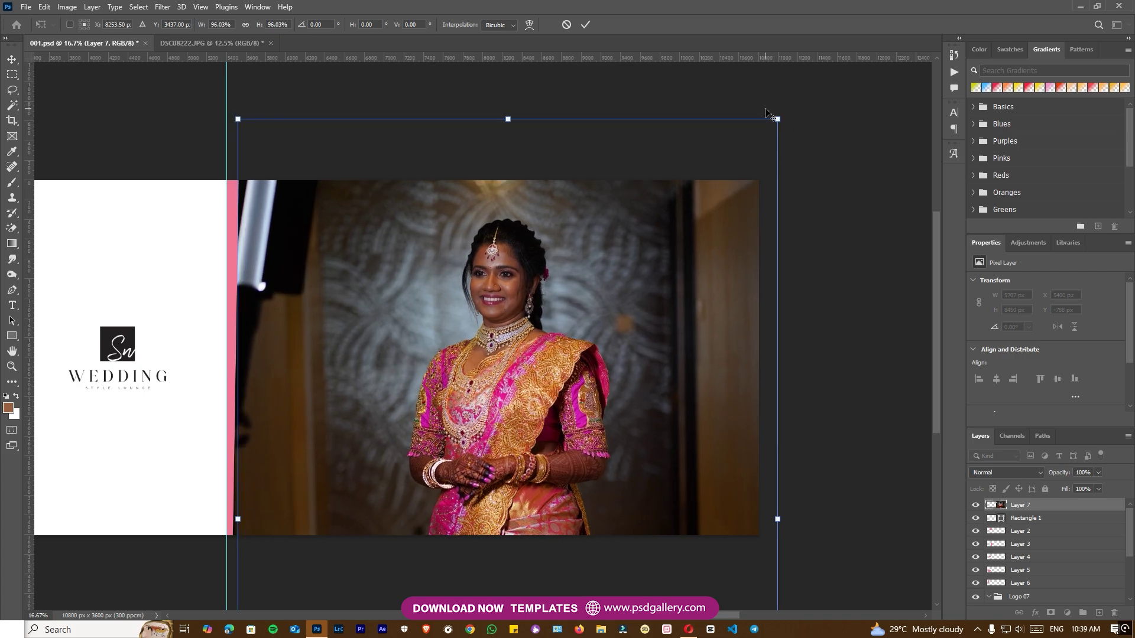
key("Return")
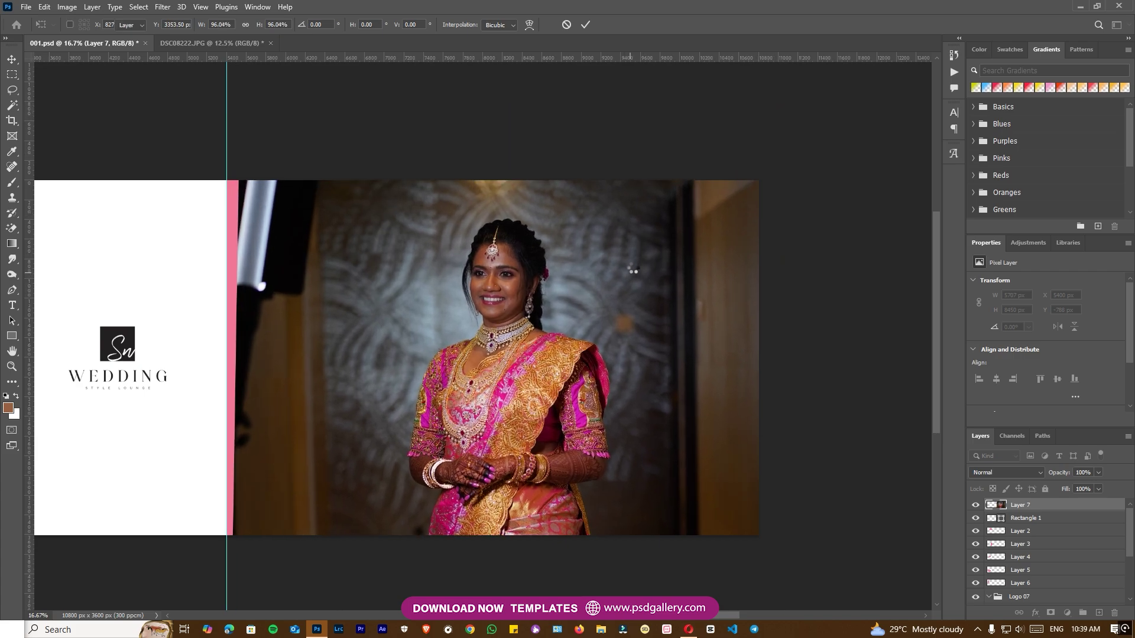
right_click(501, 373)
left_click(523, 380)
right_click(395, 391)
left_click(421, 398)
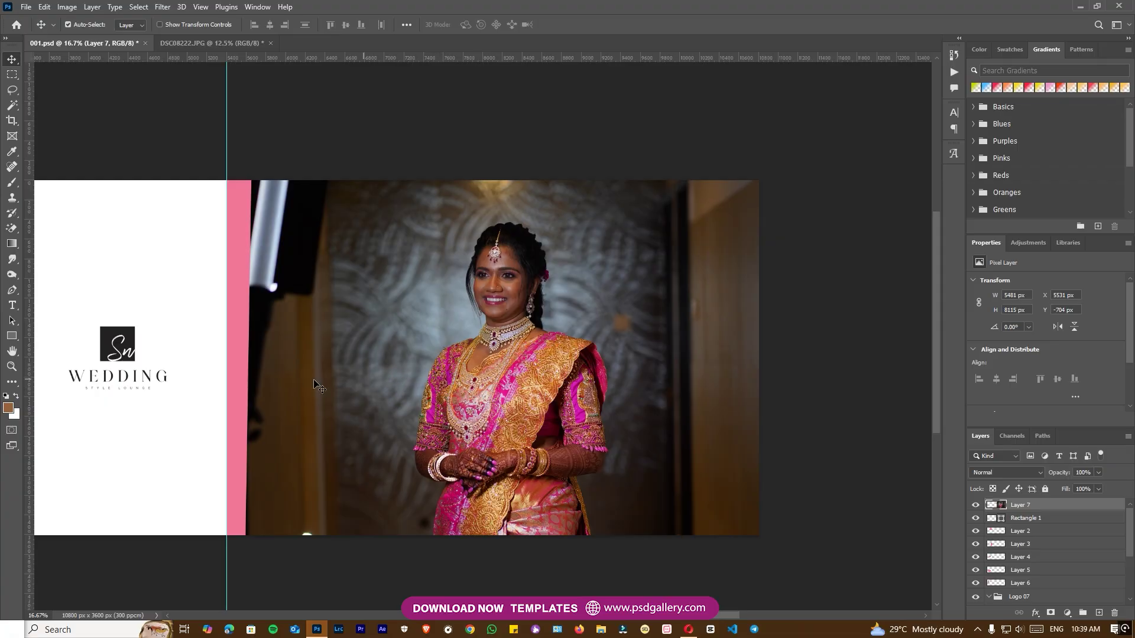
- Outline the studio light stand and the gap beside it with a Pen path and convert it to a selection
key("p")
left_click(264, 481)
left_click(294, 383)
left_click_drag(319, 314, 323, 291)
left_click(332, 247)
left_click(335, 174)
left_click(289, 160)
left_click(212, 188)
left_click(198, 258)
left_click(198, 318)
left_click(220, 397)
left_click(235, 471)
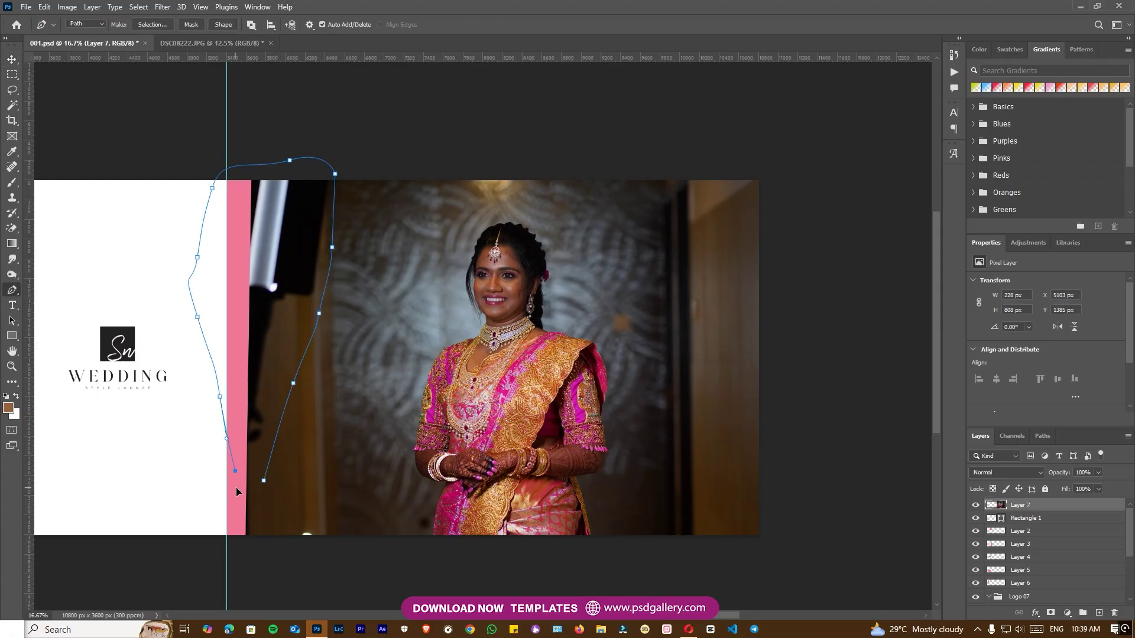
left_click(246, 495)
left_click(249, 501)
key("ctrl+Return")
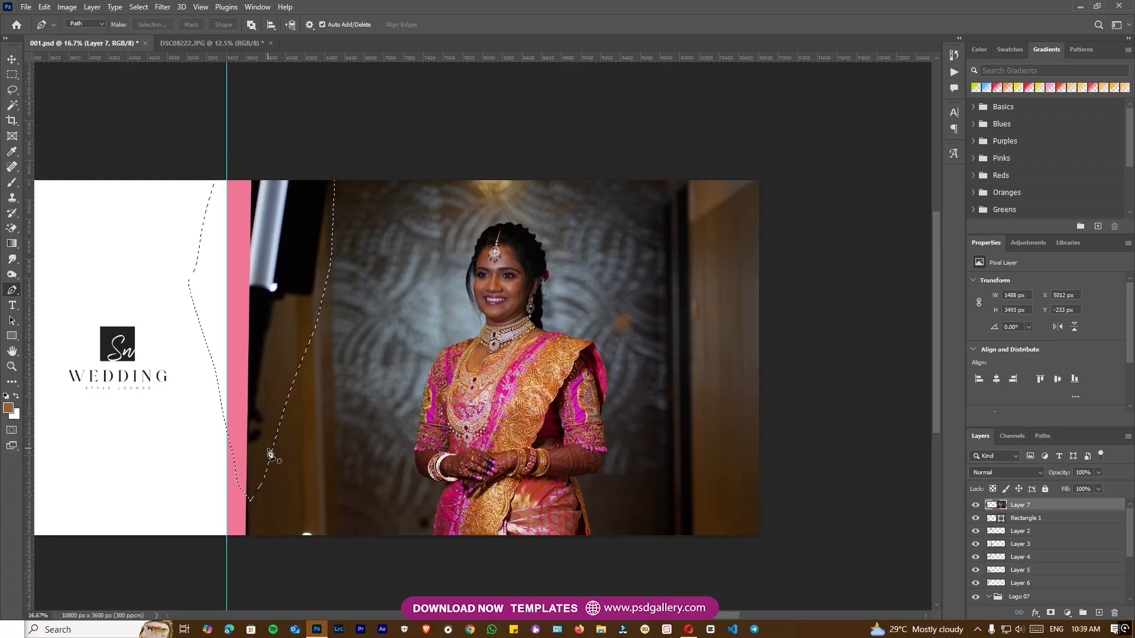
- Fill the selected light-stand area on Layer 7 with matching background and clear the selection
right_click(271, 360)
left_click(321, 500)
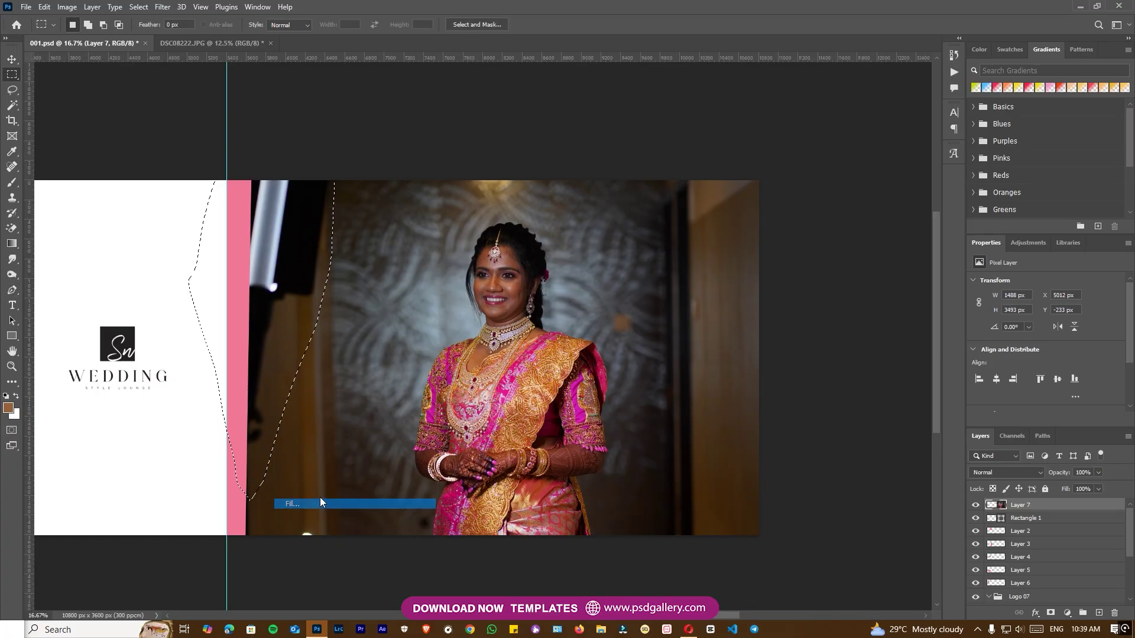
left_click(640, 161)
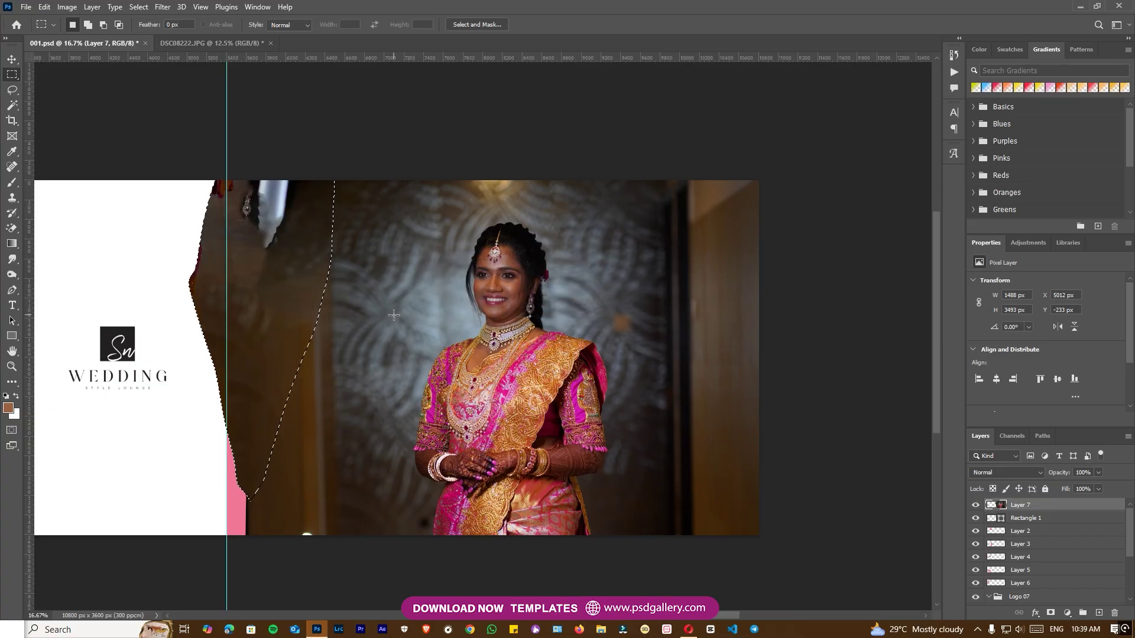
key("ctrl+d")
key("v")
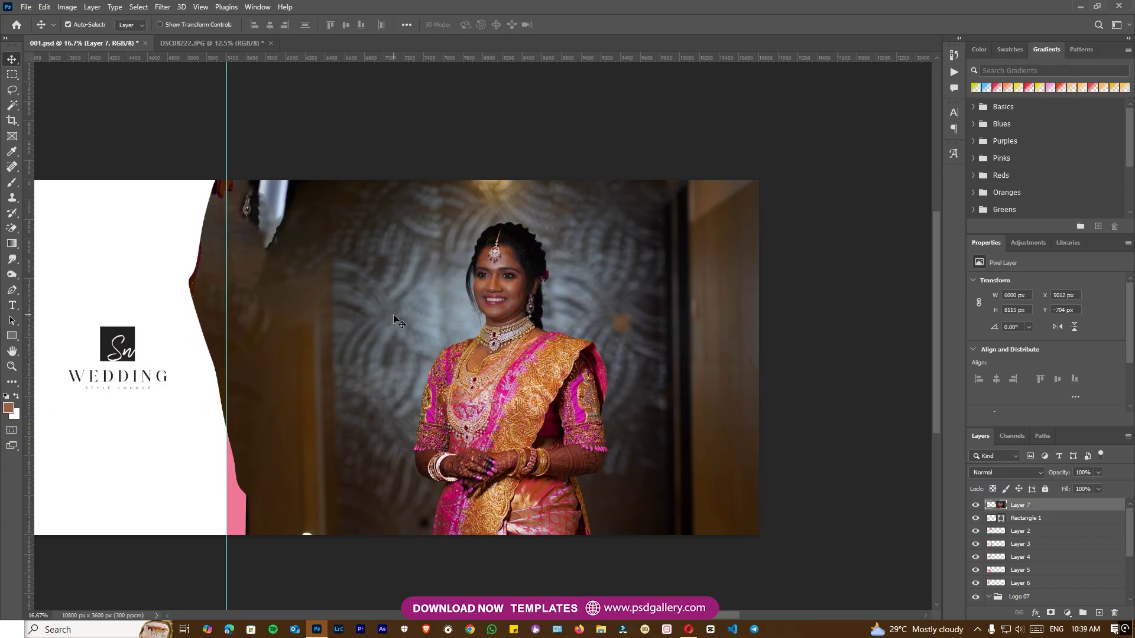
- Scale the photo to about 104.3%, rotate it 0.24°, and clip it to the pink rectangle
right_click(402, 318)
left_click(414, 325)
key("ctrl+minus")
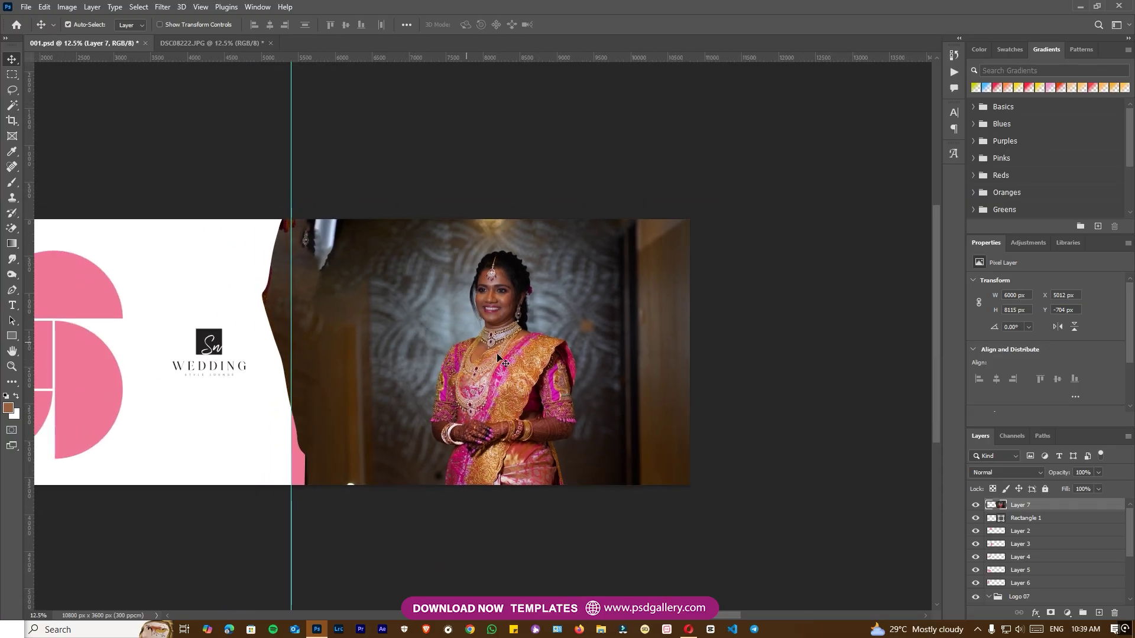
left_click_drag(506, 363, 441, 365)
key("ctrl+t")
left_click_drag(640, 171, 651, 159)
left_click_drag(683, 117, 686, 117)
key("Return")
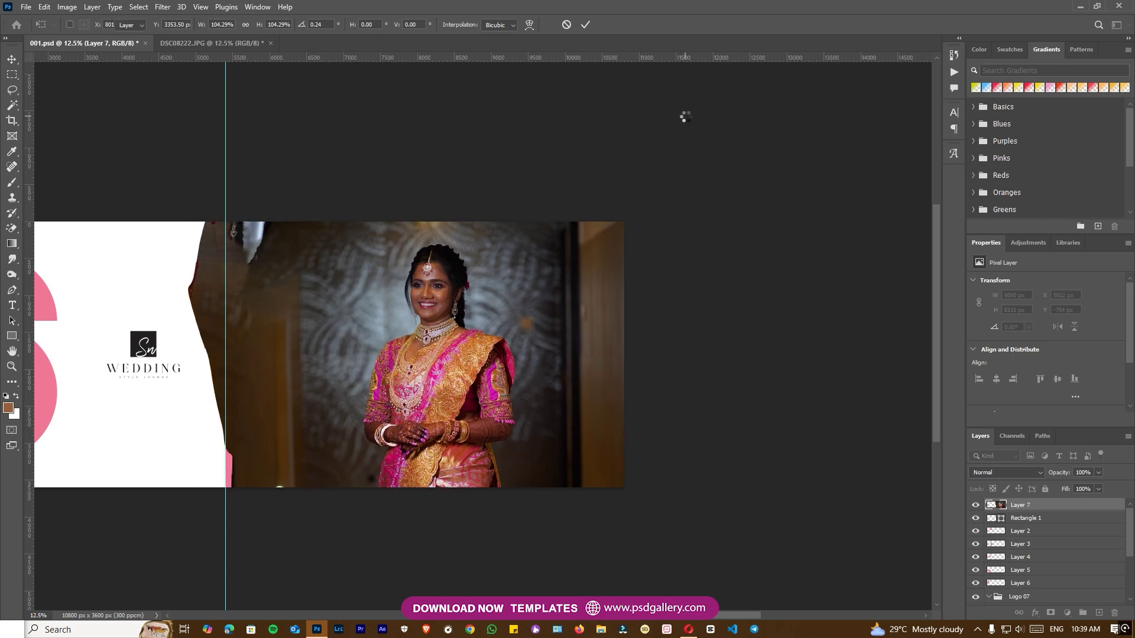
right_click(343, 334)
left_click(358, 342)
- Clone Stamp with a 900 px brush over the light remnant and the pink gap along the photo's left edge
key("s")
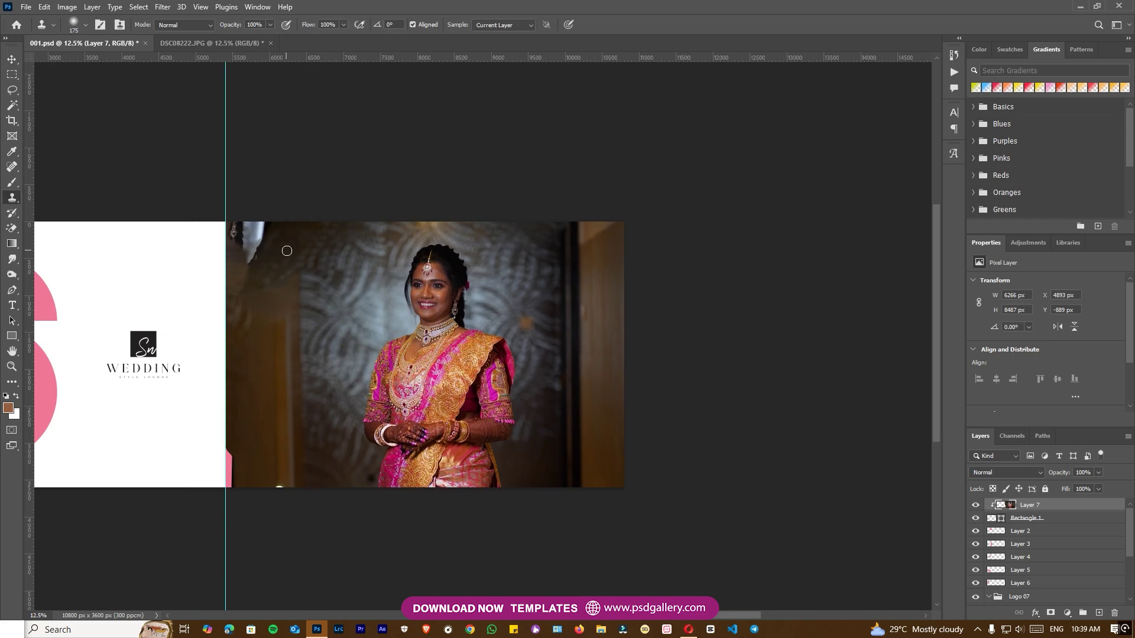
key("bracketright")
key("bracketright")
key("bracketright")
key("bracketright")
key("bracketright")
key("bracketright")
key("bracketright")
key("bracketright")
key("bracketright")
mouse_move(259, 228)
left_mouse_down()
mouse_move(246, 238)
mouse_move(233, 223)
mouse_move(246, 278)
left_mouse_up()
left_click(246, 408, "alt")
left_click_drag(223, 453, 233, 511)
- Clone the wood panel texture over the photo's upper-right corner
left_click(615, 277, "alt")
mouse_move(597, 243)
left_mouse_down()
mouse_move(603, 222)
mouse_move(614, 230)
left_mouse_up()
left_click(606, 278, "alt")
left_click(616, 298, "alt")
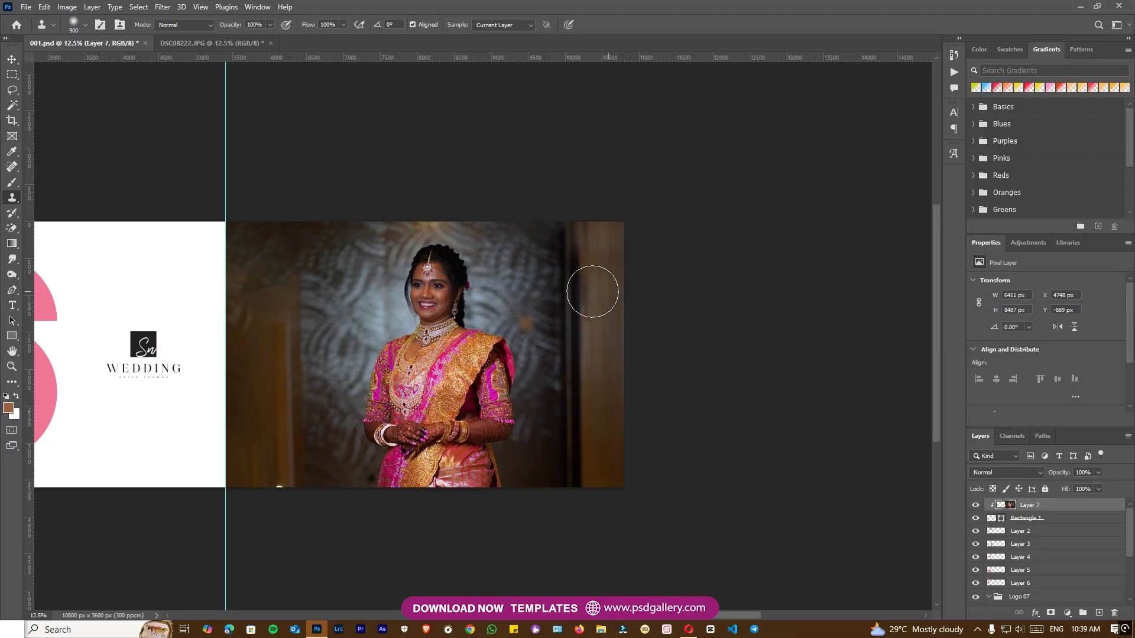
key("v")
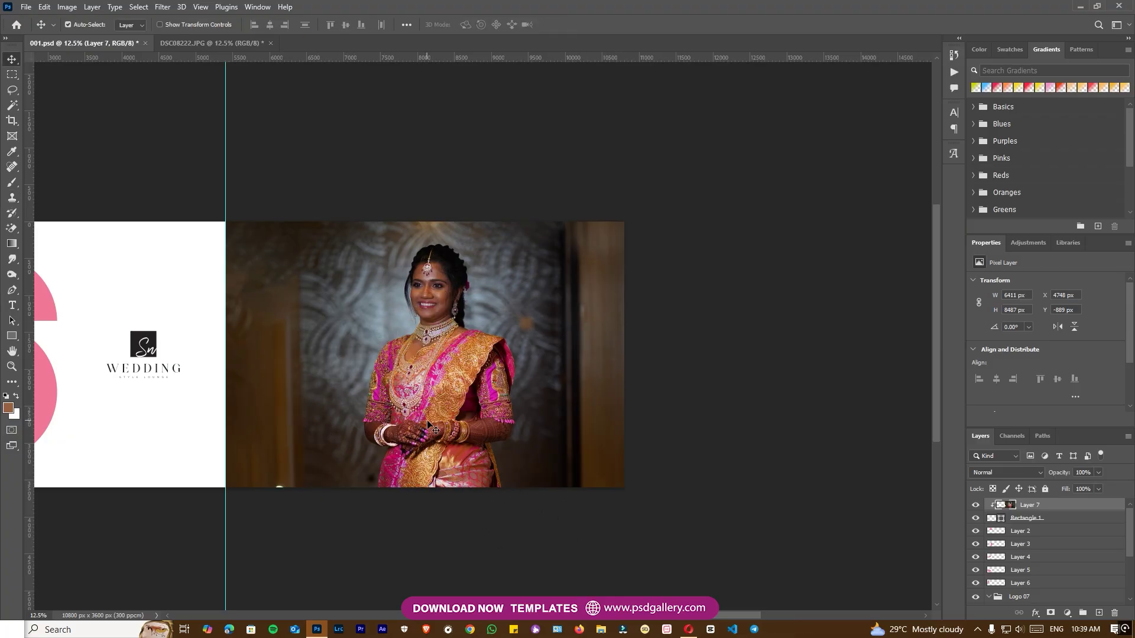
left_click(448, 434, "ctrl")
key("ctrl+plus")
right_click(417, 408)
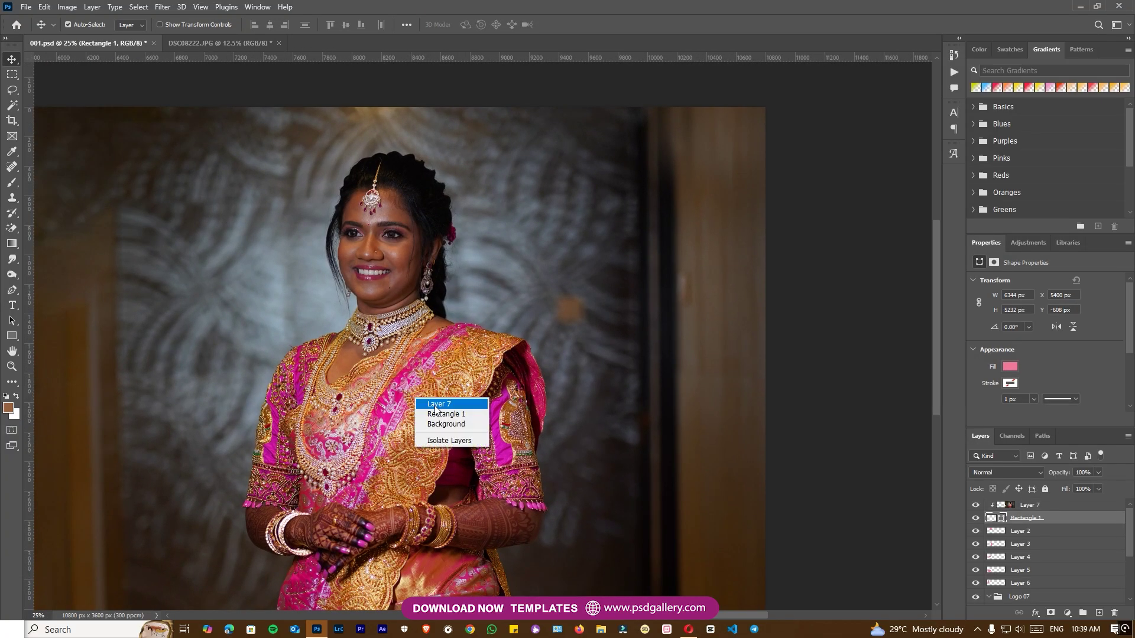
left_click(435, 406)
key("l")
right_click(446, 346)
key("Escape")
key("v")
- Brighten the bride photo with Levels, setting the shadow input to 7 and adjusting the midtone and highlight inputs
right_click(397, 323)
left_click(409, 331)
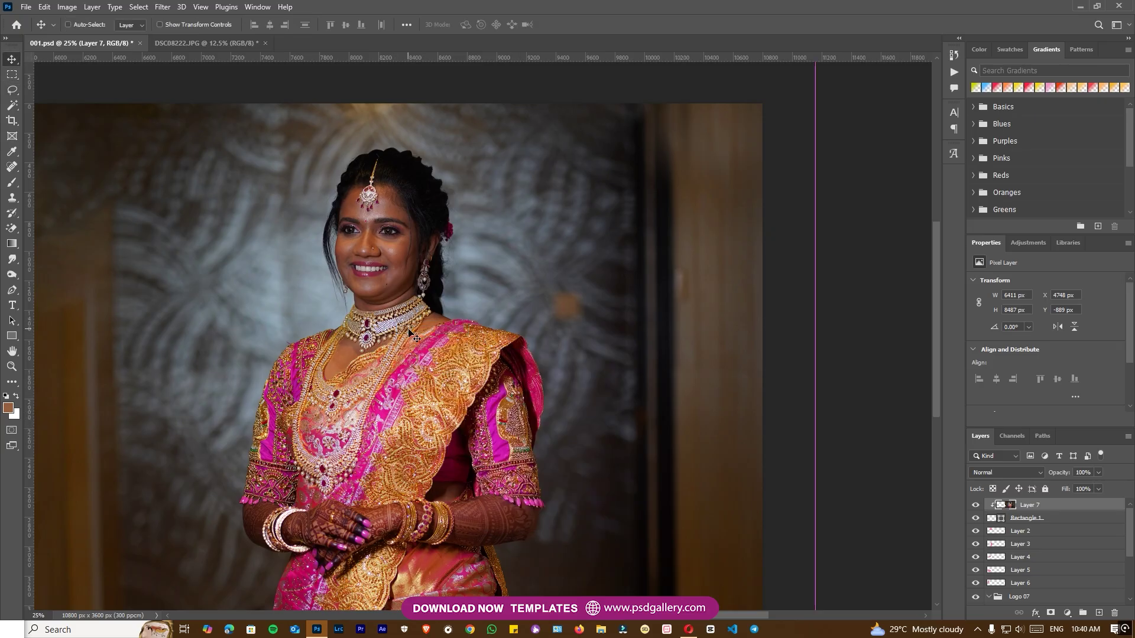
key("ctrl+l")
left_click_drag(917, 487, 845, 486)
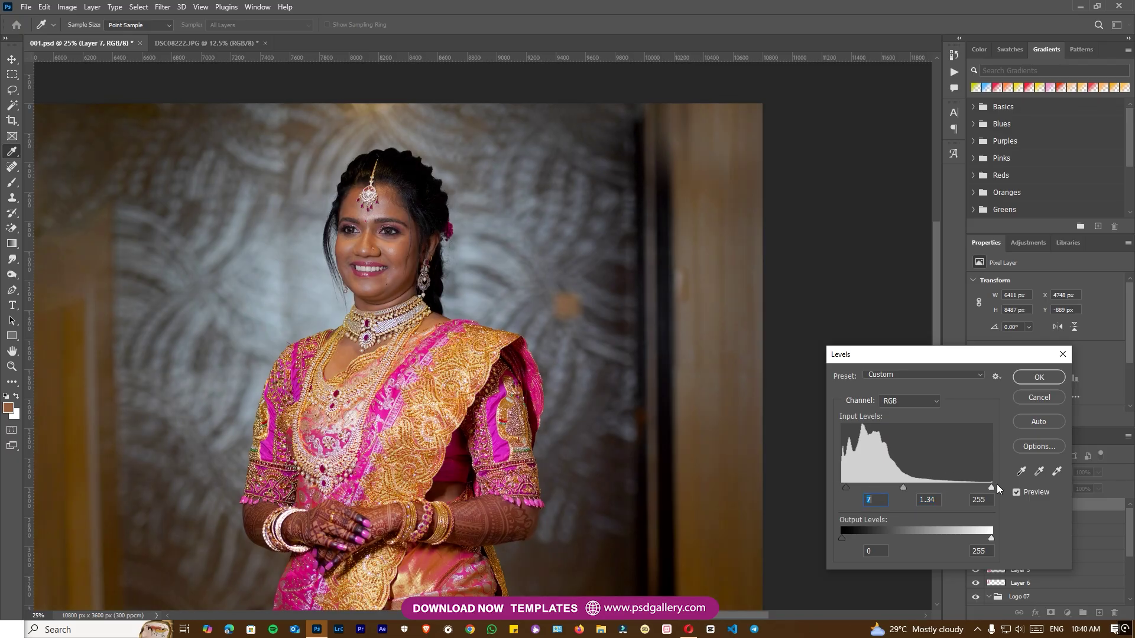
left_click_drag(975, 488, 883, 484)
left_click(1017, 492)
left_click(1017, 492)
left_click(1039, 377)
key("v")
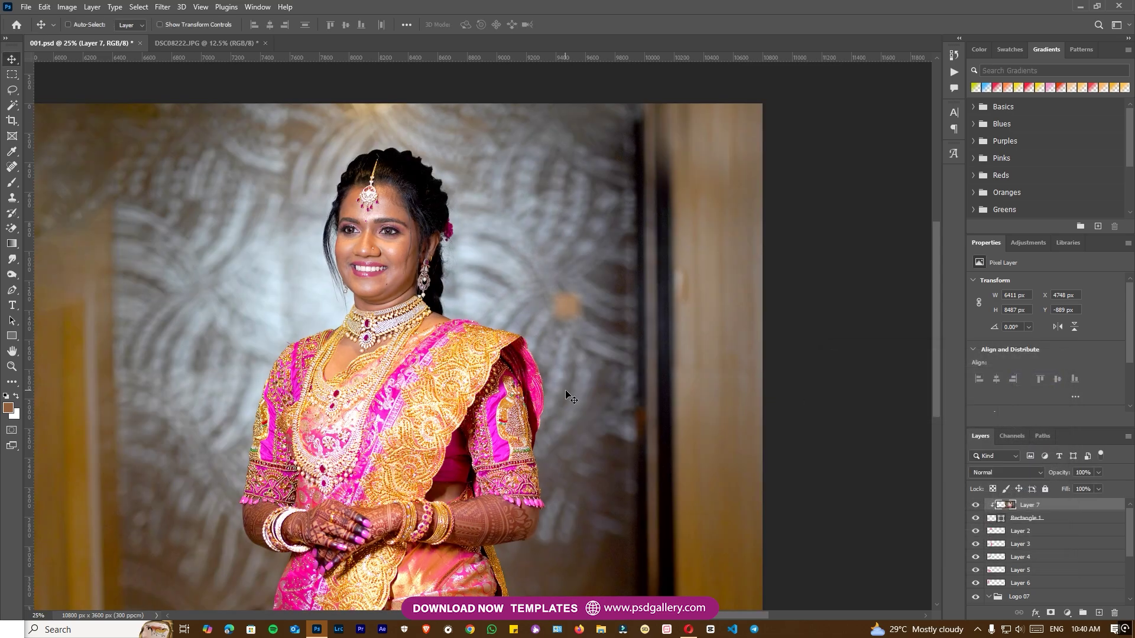
- Clone the left wood panel's texture upward over the blurred area in the photo's upper-left corner
key("ctrl+minus")
right_click(485, 412)
left_click(494, 416)
right_click(490, 425)
left_click(497, 424)
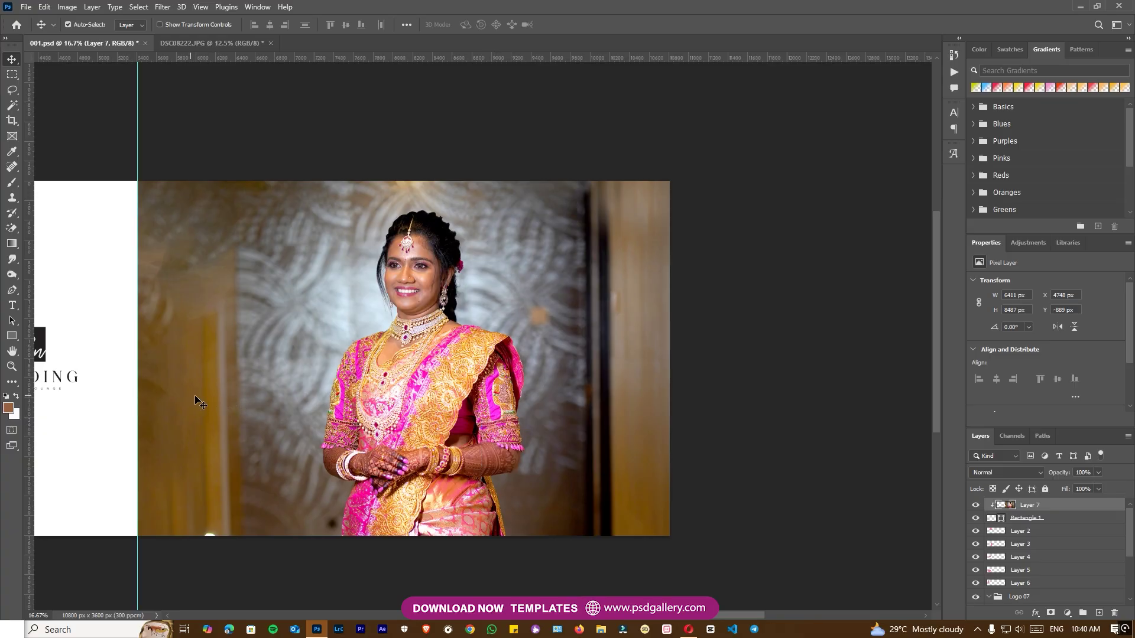
key("s")
left_click(186, 362, "alt")
left_click_drag(172, 276, 172, 159)
left_click(167, 345, "alt")
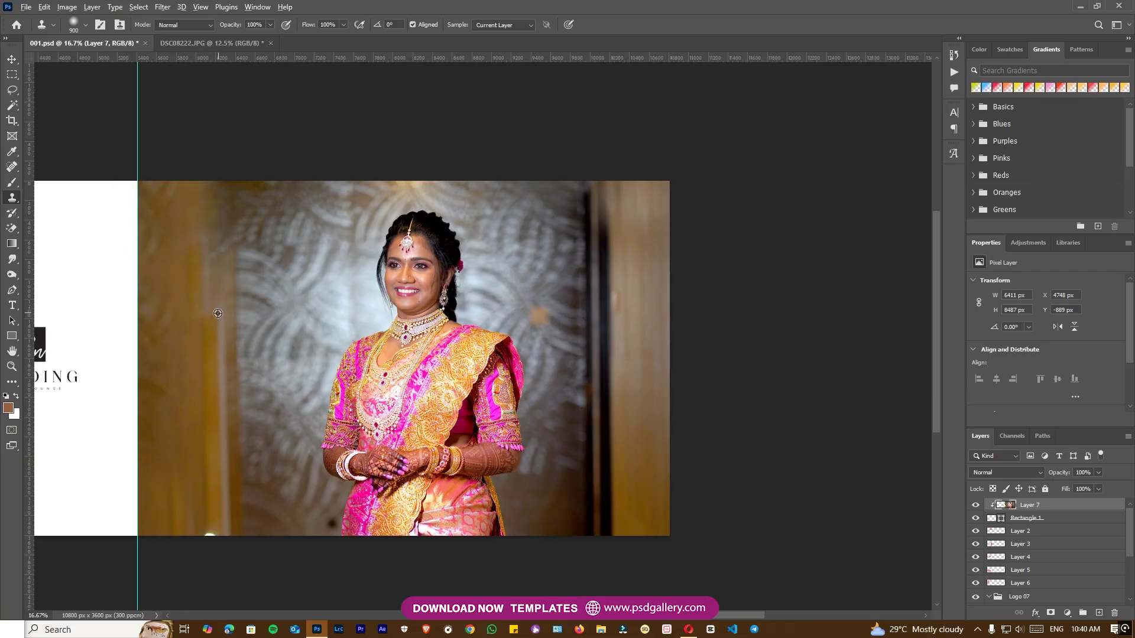
- Try cloning the wood texture down the right edge of the left panel, and undo the strokes
left_click(205, 360, "alt")
mouse_move(213, 236)
left_mouse_down()
mouse_move(205, 228)
mouse_move(214, 436)
left_mouse_up()
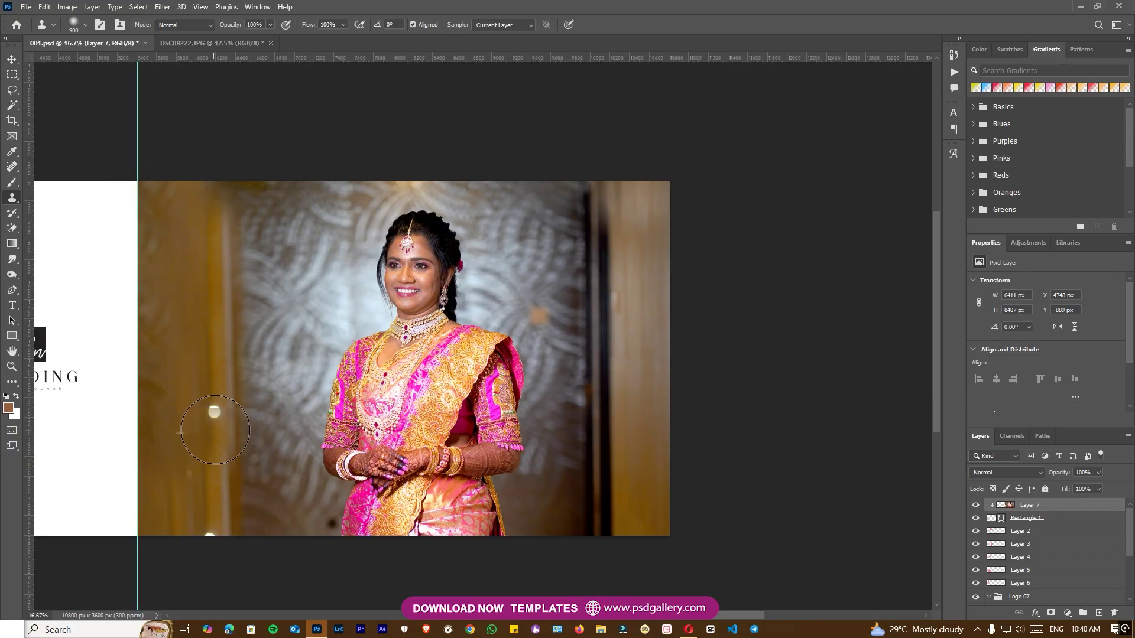
key("ctrl+z")
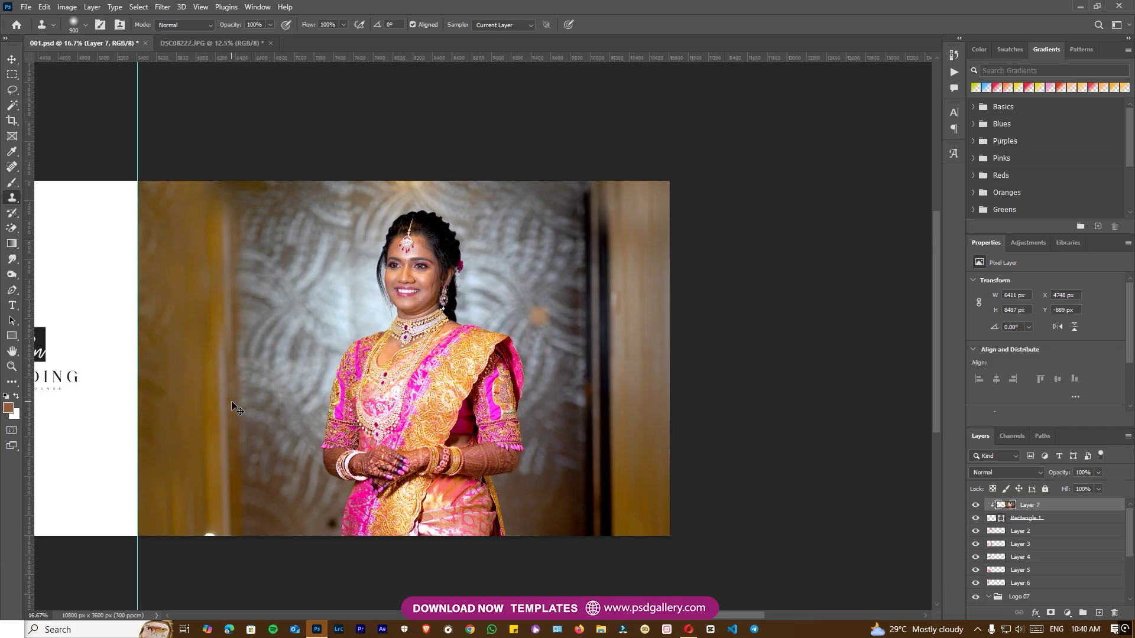
key("ctrl+z")
key("ctrl+z")
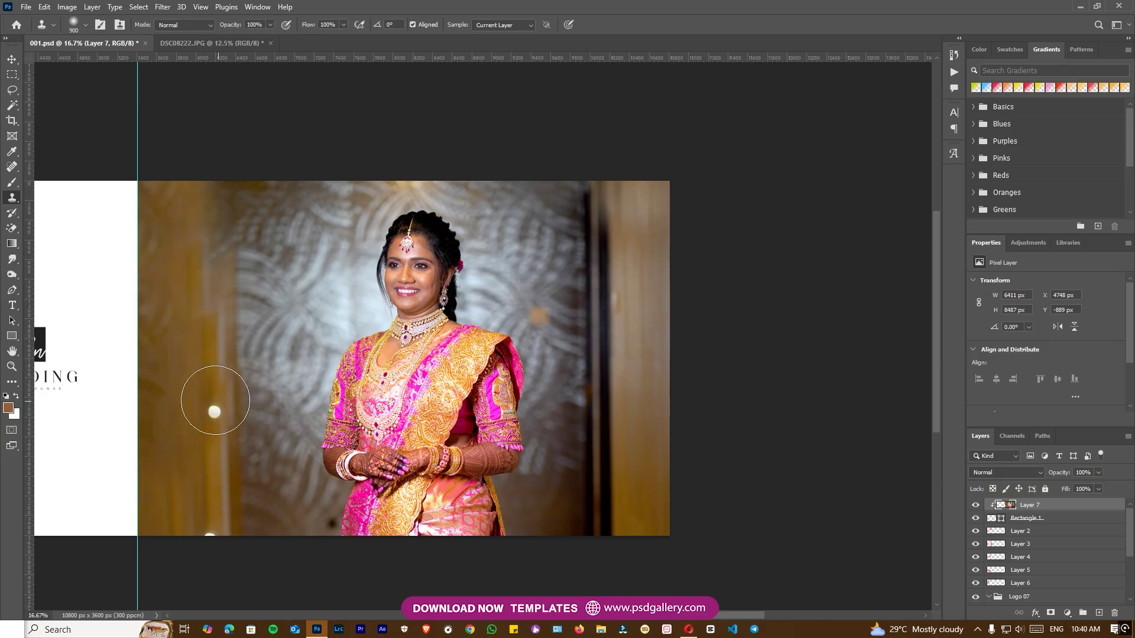
- Clone the wood texture up along the left panel's right edge to the top of the photo
left_click_drag(216, 353, 212, 188)
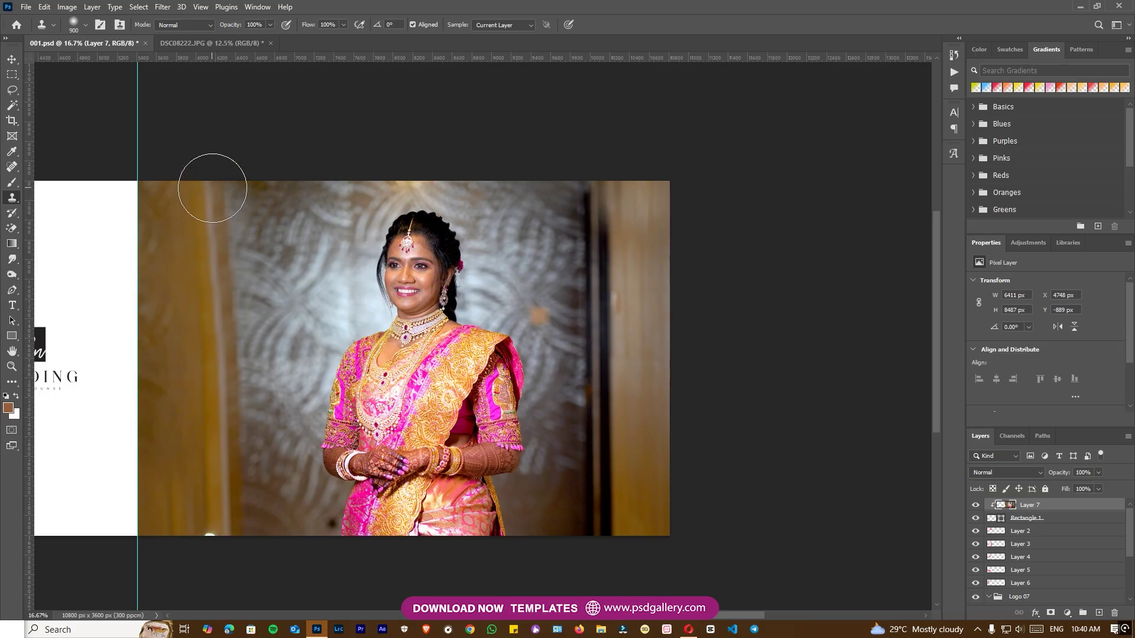
key("v")
right_click(472, 347)
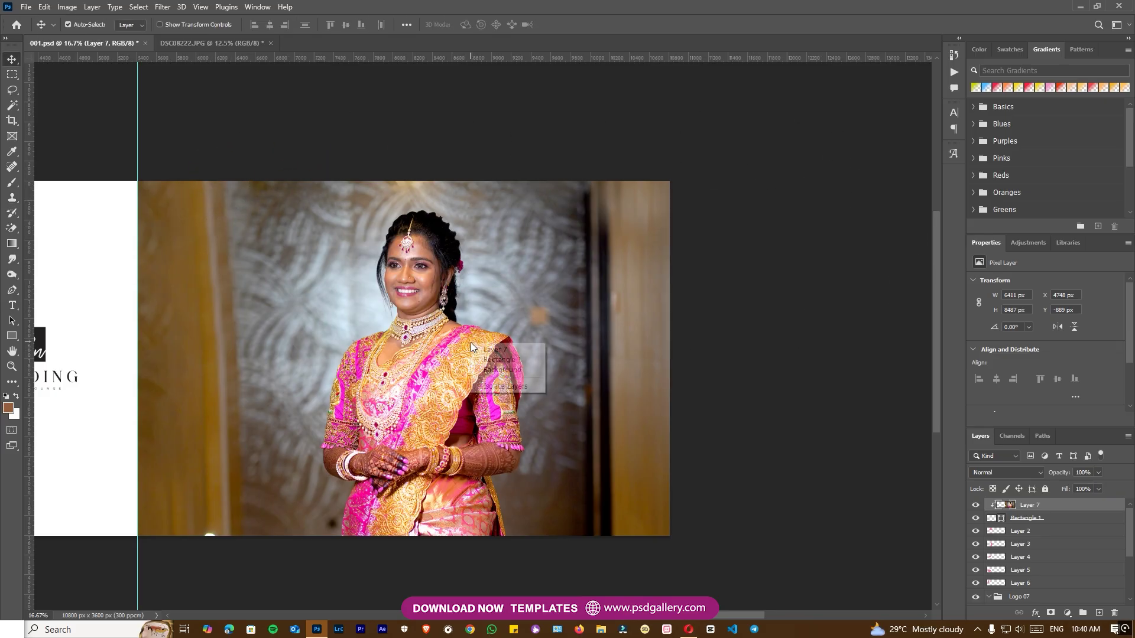
- Clone the dark door strip upward to the top edge of the photo
scroll(482, 352, "up", 1)
left_click_drag(705, 289, 684, 335)
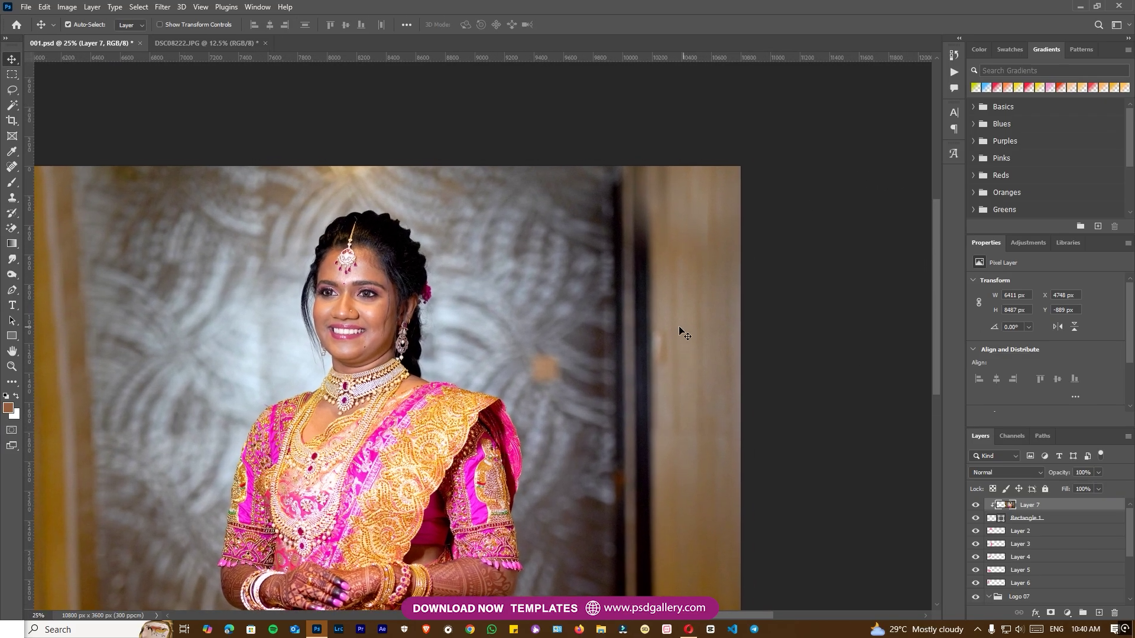
key("s")
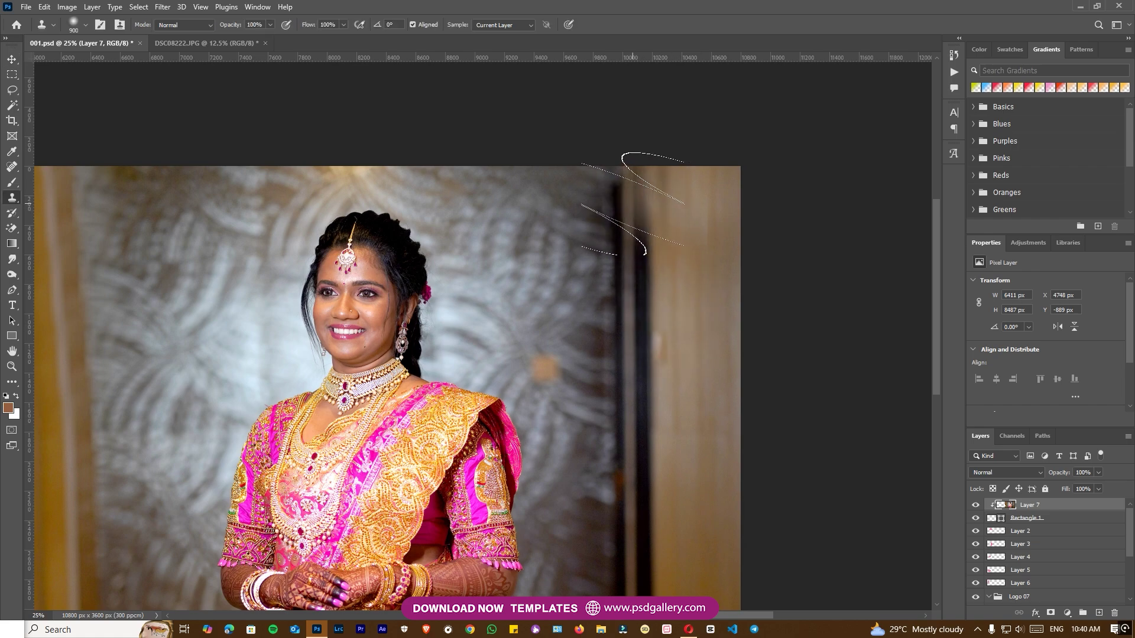
key("c")
right_click(421, 418)
left_click(430, 425)
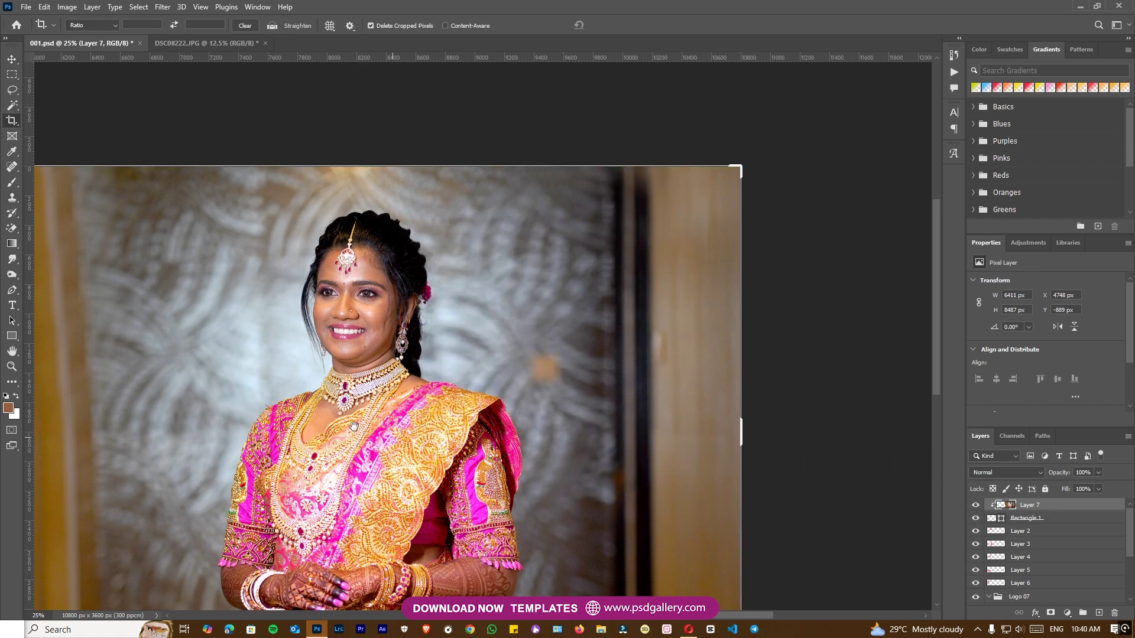
left_click_drag(369, 474, 373, 429)
key("Return")
key("v")
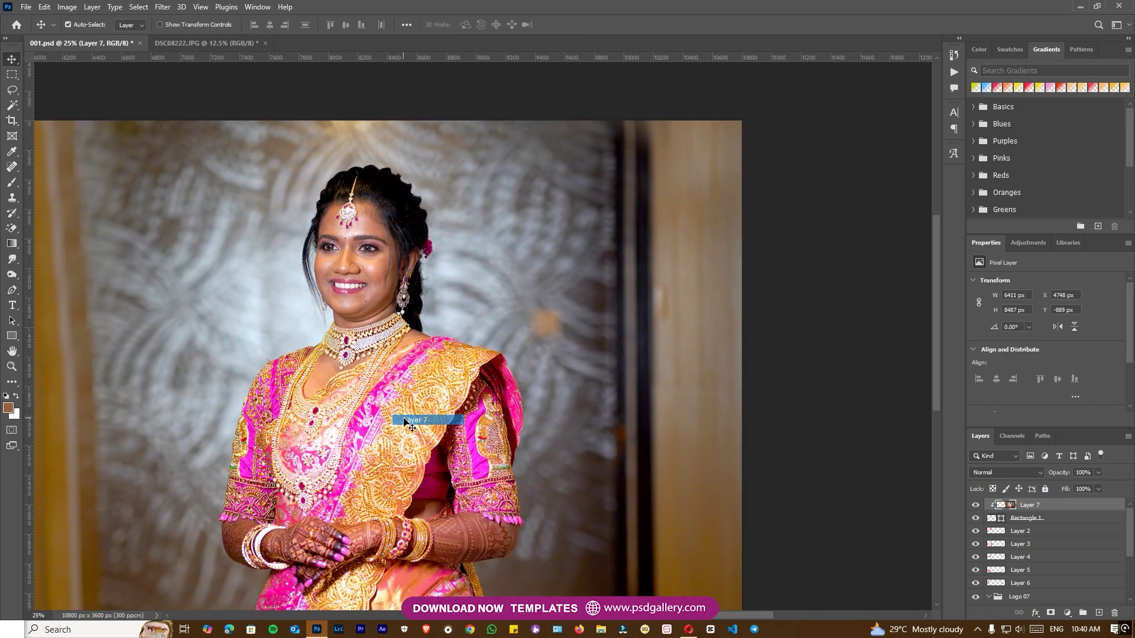
key("ctrl+minus")
right_click(408, 407)
left_click(420, 413)
right_click(350, 447)
left_click(363, 454)
right_click(423, 386)
left_click(437, 393)
- Apply the Camera Raw filter to Layer 7 with Whites at +38 and Blacks at +59
key("ctrl+plus")
right_click(384, 278)
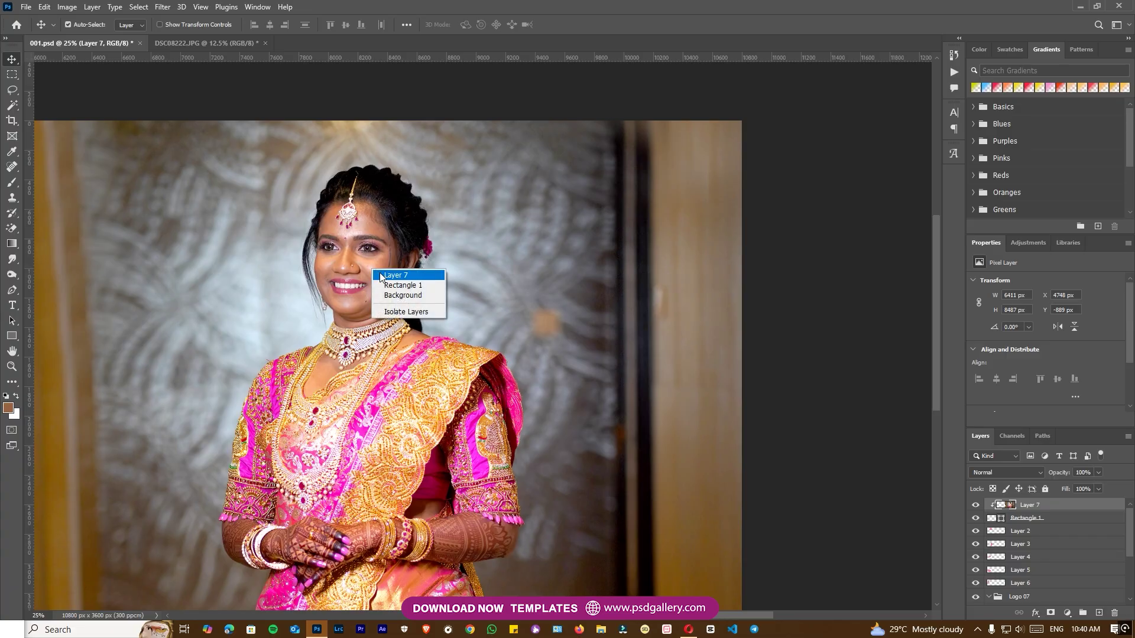
left_click(386, 278)
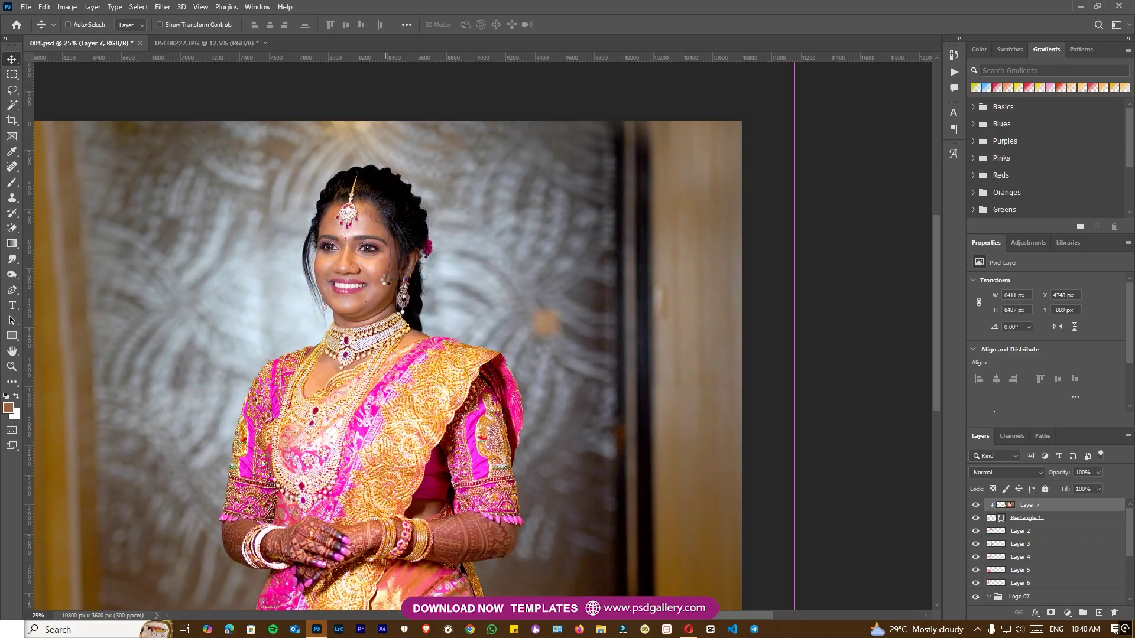
key("shift+ctrl+a")
left_click_drag(944, 285, 980, 301)
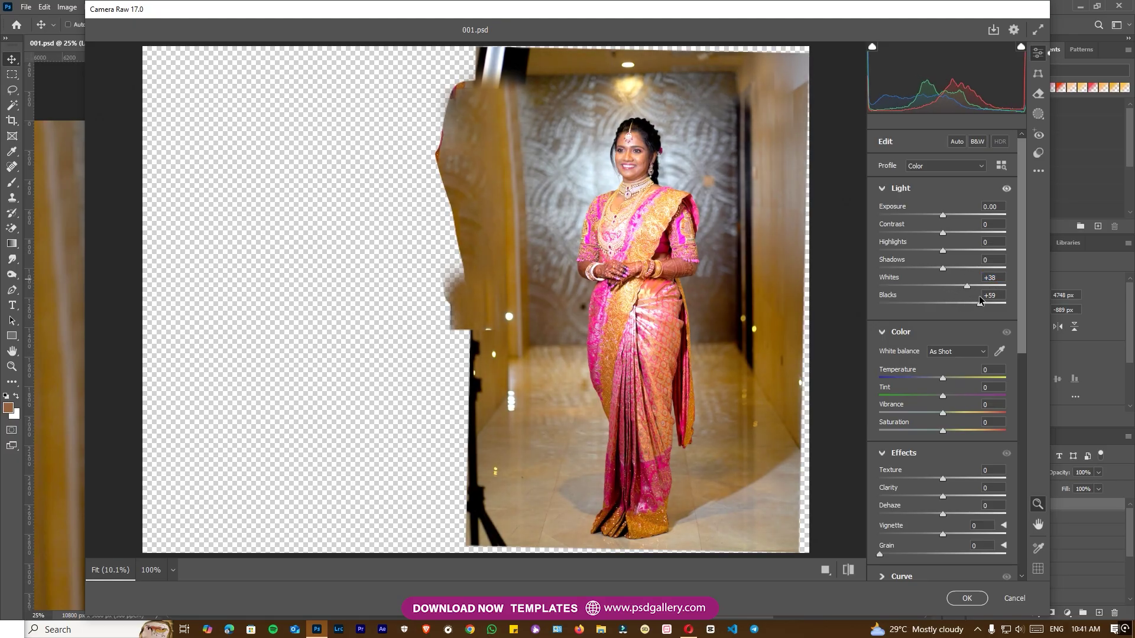
left_click(968, 598)
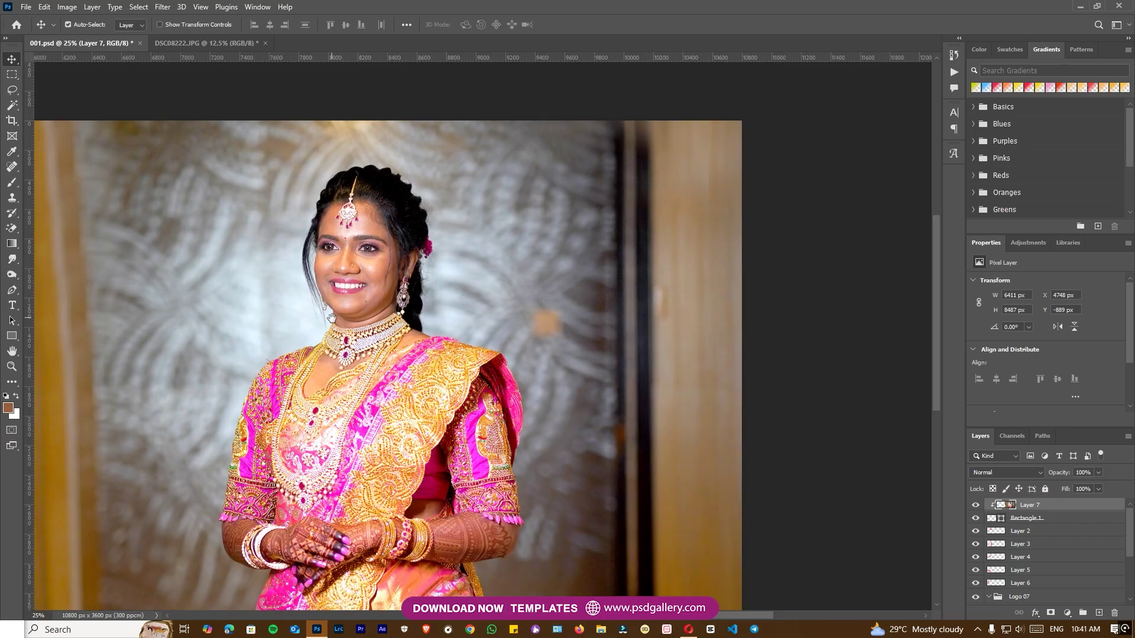
- Run the Skin Retouching action on Layer 7
left_click_drag(331, 318, 469, 294)
right_click(497, 253)
left_click(511, 259)
key("ctrl+plus")
left_click_drag(487, 236, 436, 321)
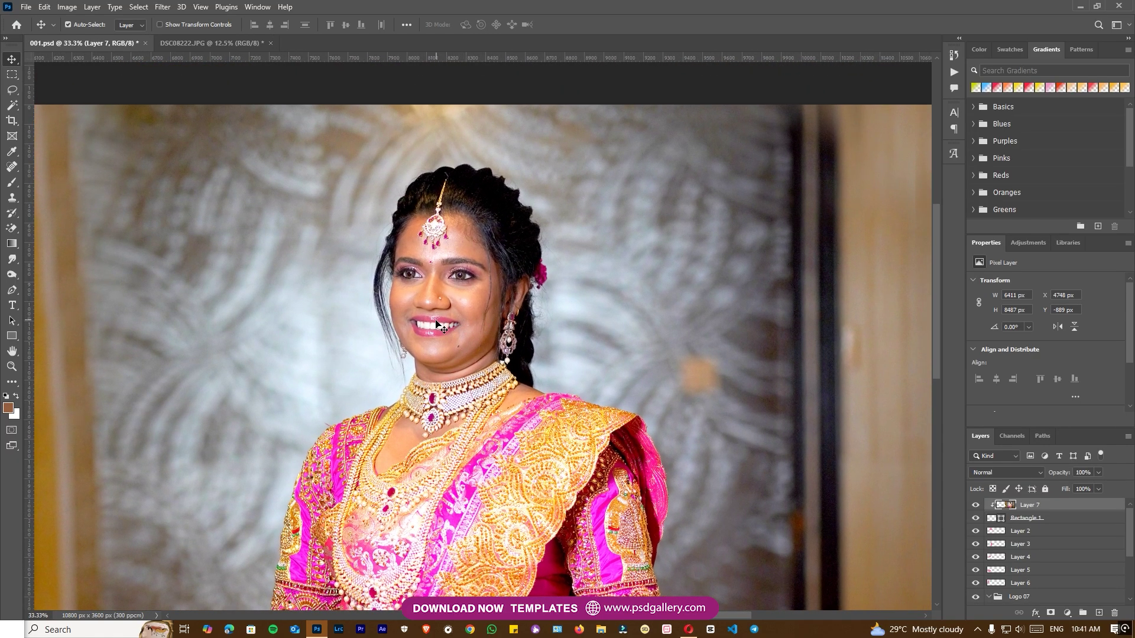
key("ctrl+plus")
key("ctrl+plus")
right_click(421, 267)
left_click(433, 273)
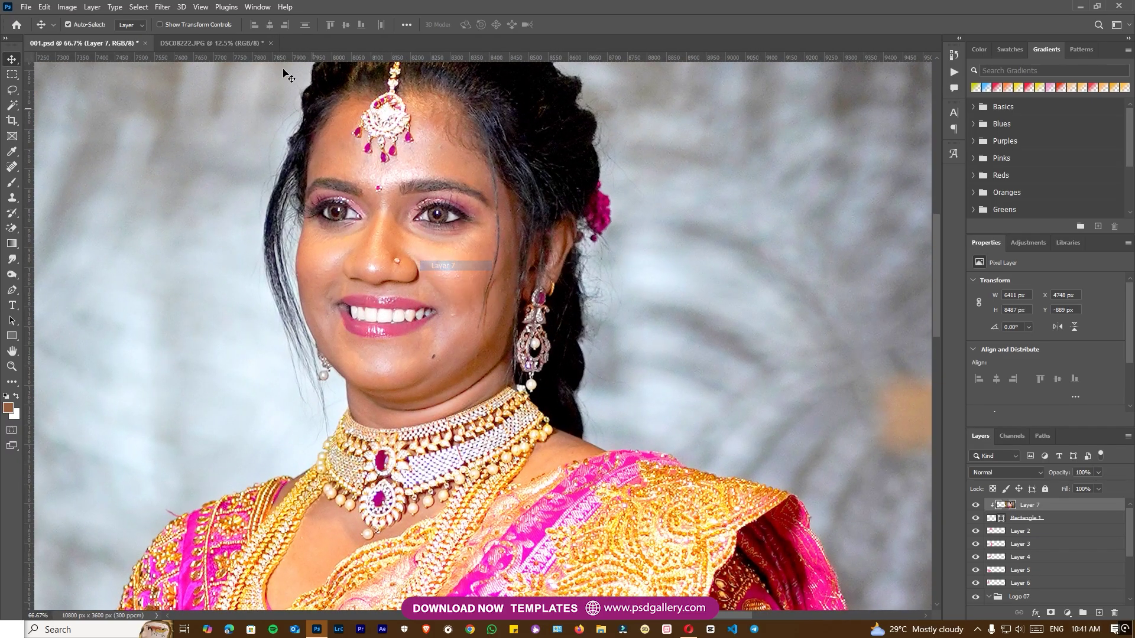
left_click(257, 6)
left_click(264, 89)
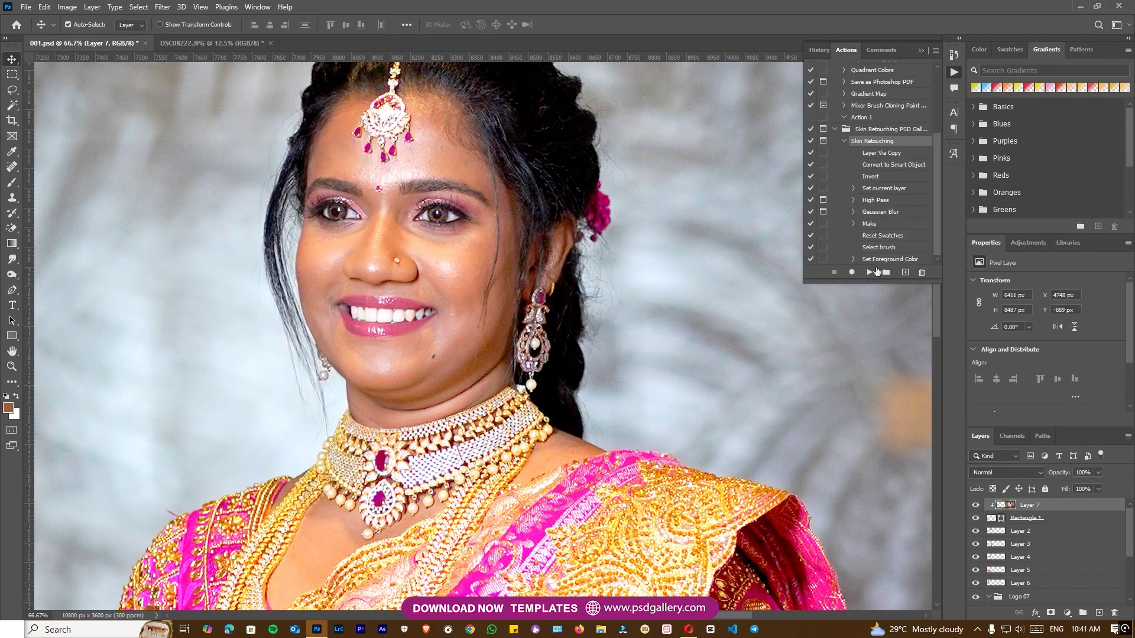
left_click(869, 273)
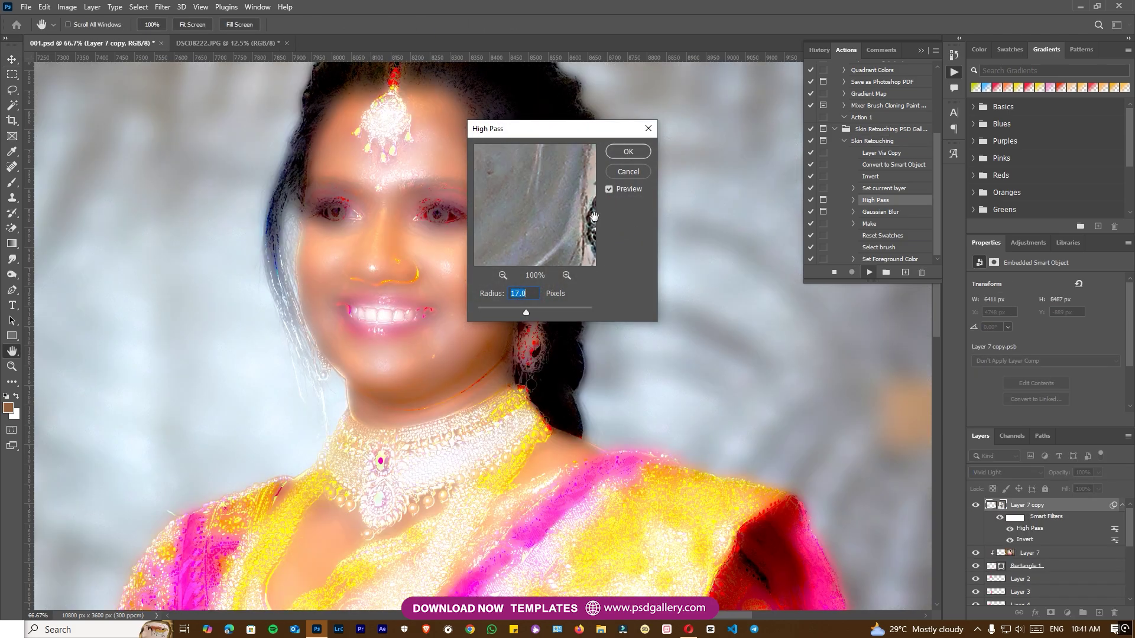
- Set the action's High Pass radius to 6.8 pixels and its Gaussian Blur radius to 1.6 pixels
left_click(513, 309)
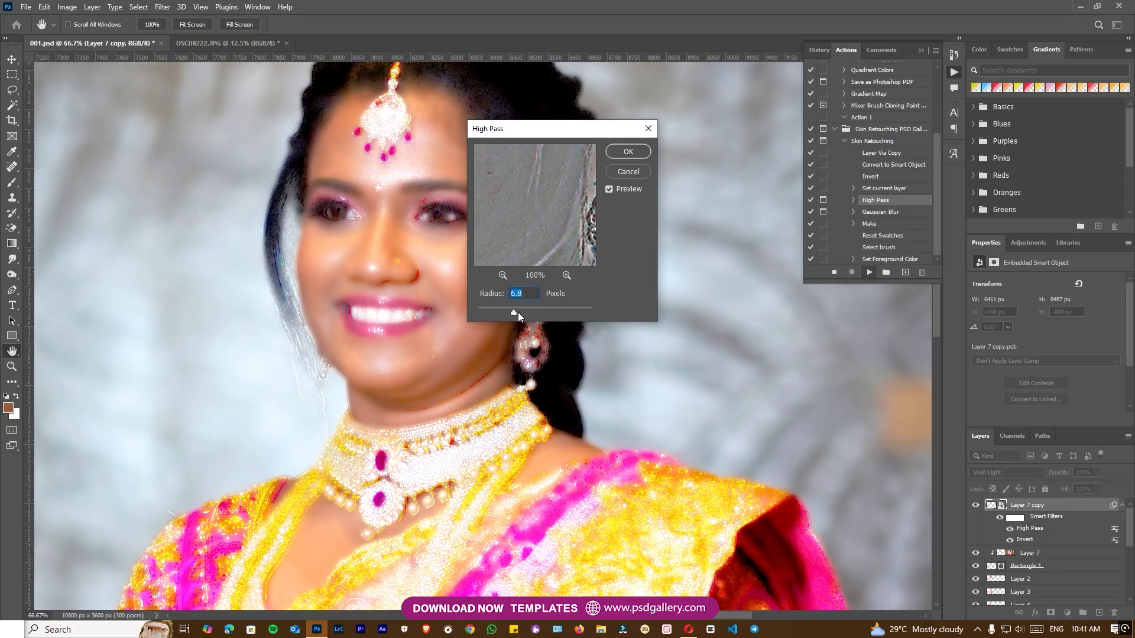
left_click(630, 152)
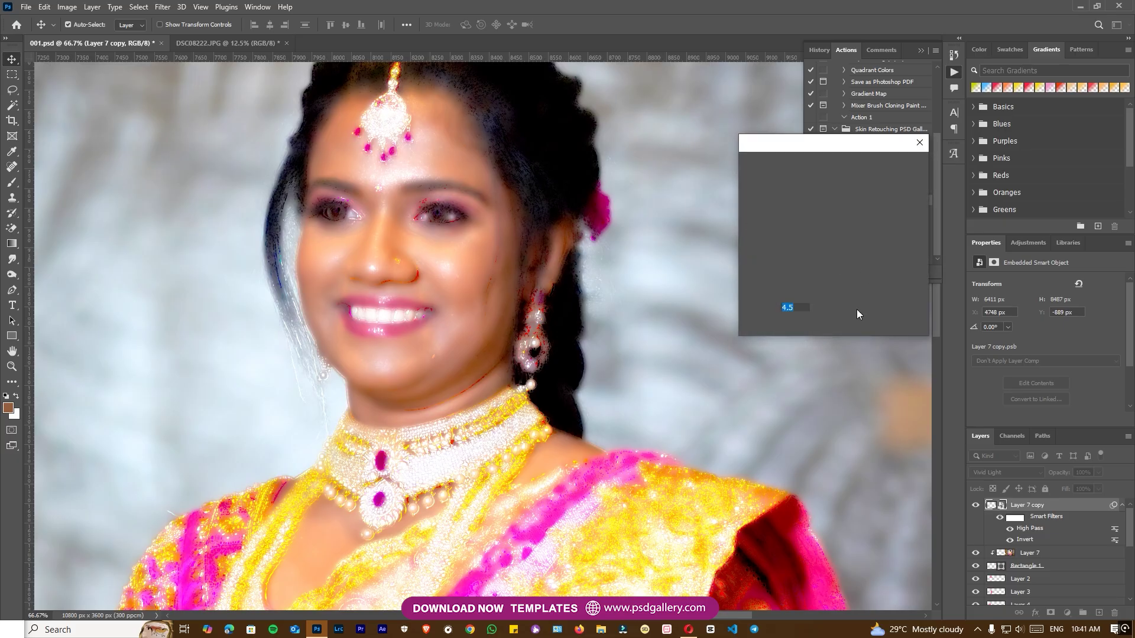
left_click(763, 327)
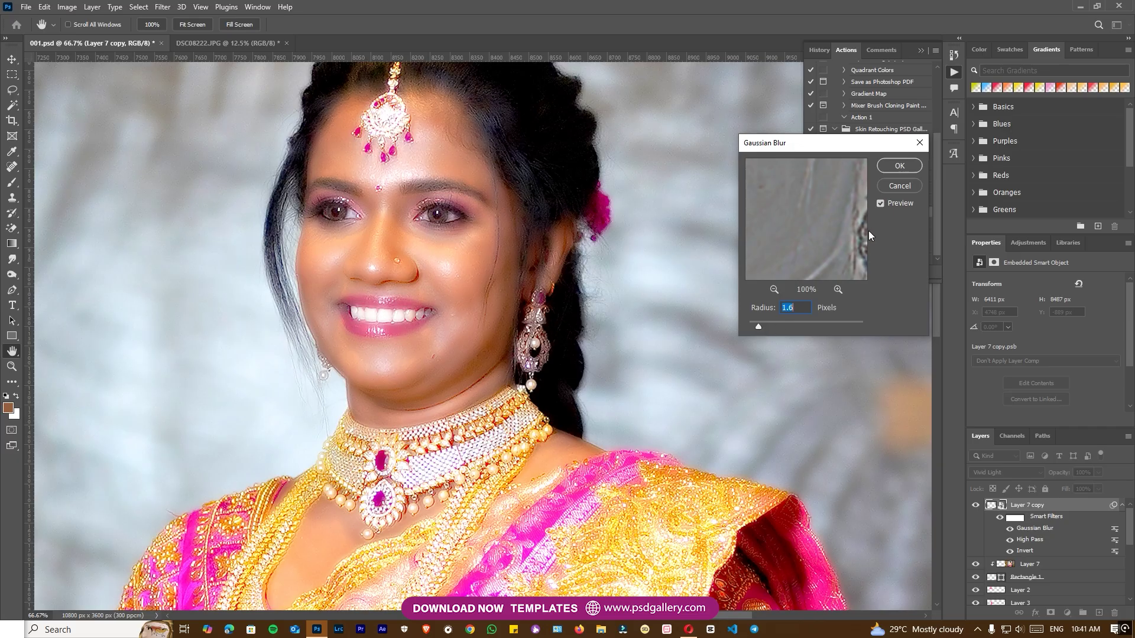
left_click(911, 167)
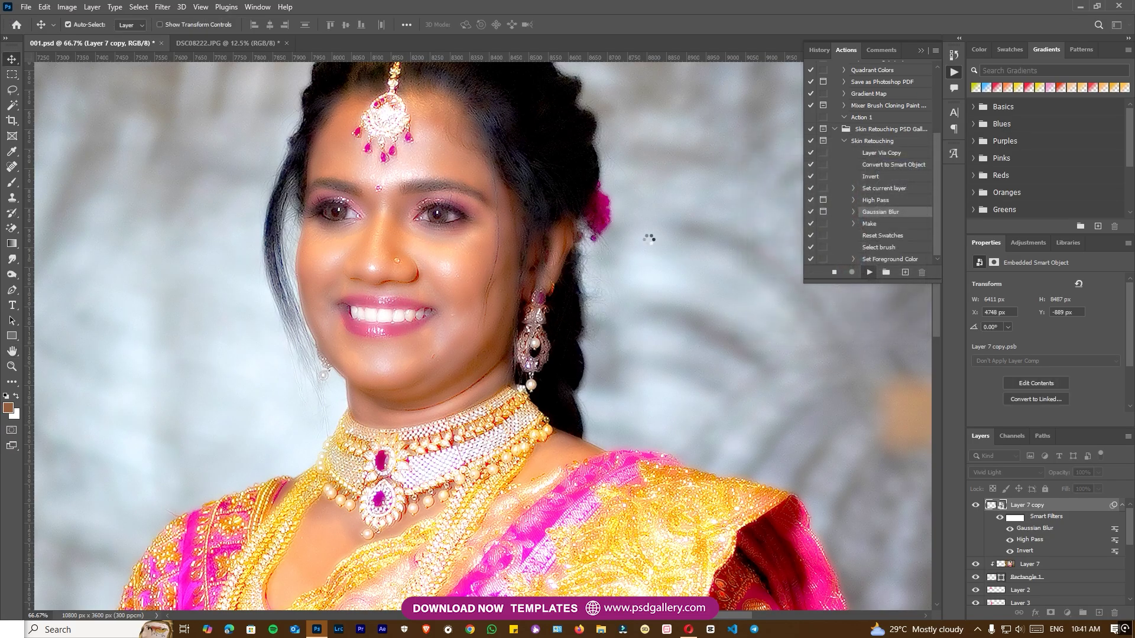
- Paint the skin smoothing in over the bride's face on the Layer 7 copy mask, and enlarge the brush to 200
key("bracketleft")
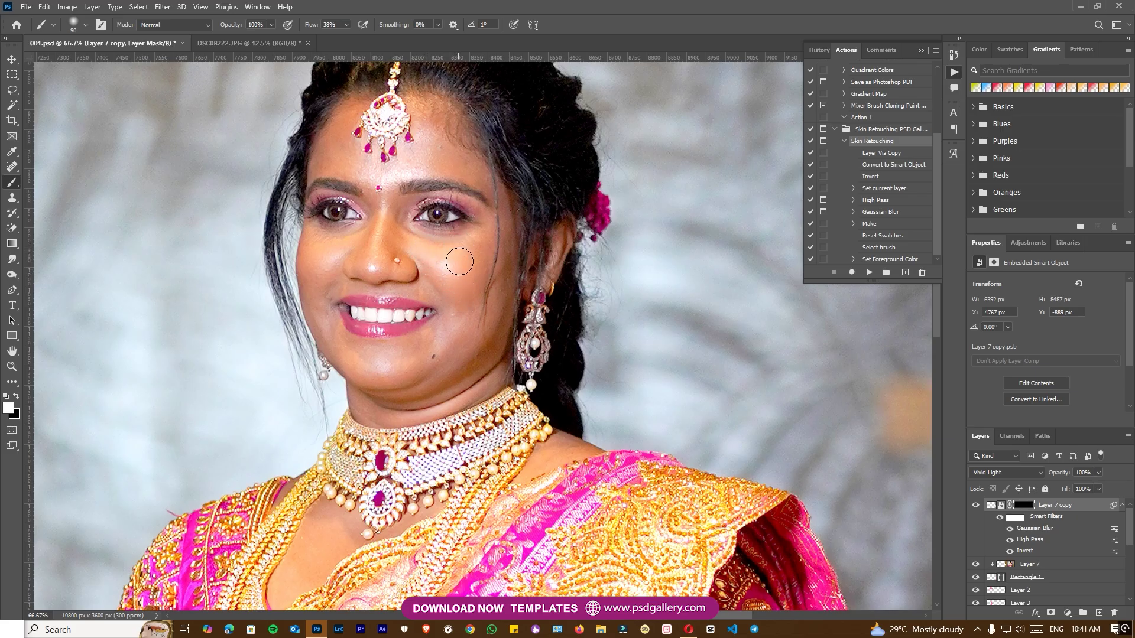
key("bracketright")
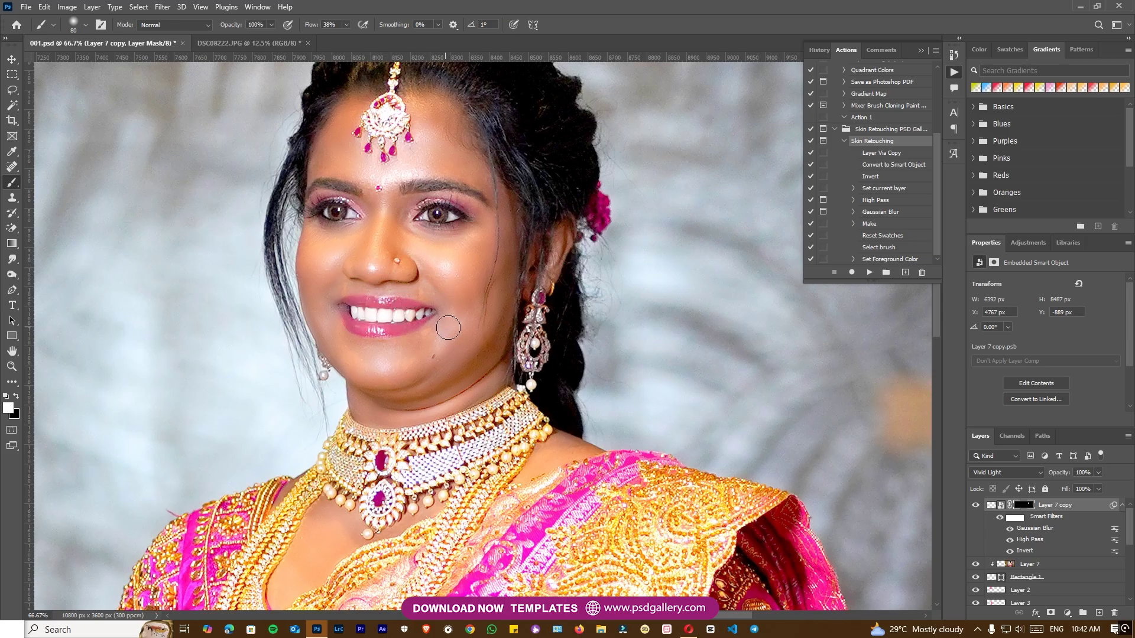
scroll(487, 314, "down", 1)
scroll(487, 313, "down", 1)
left_click_drag(514, 426, 495, 278)
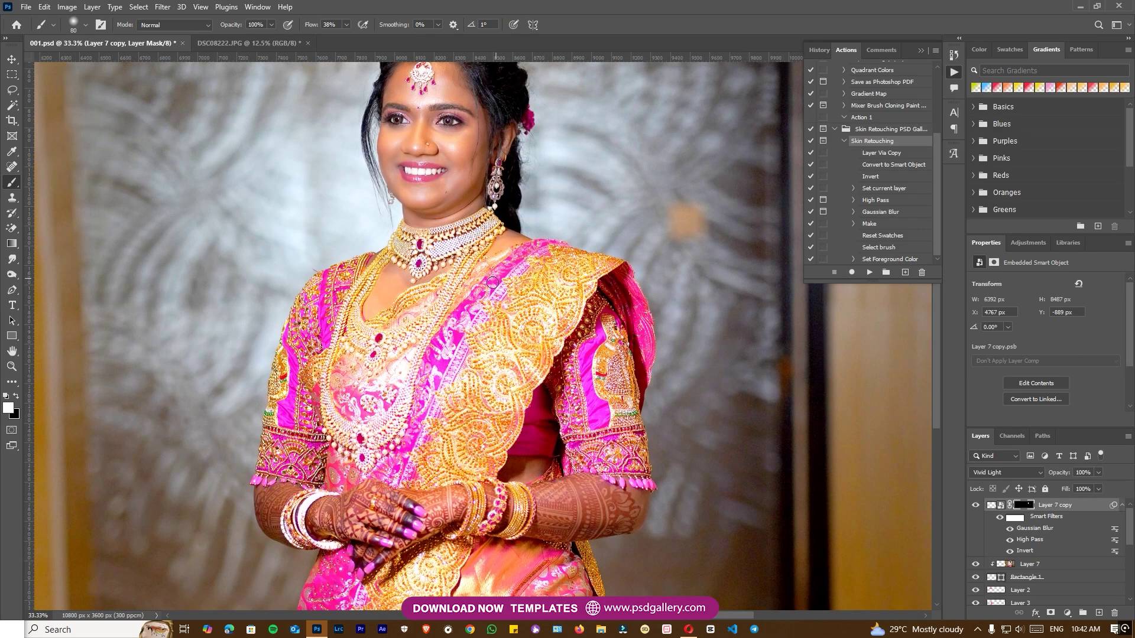
key("bracketright")
key("bracketright")
key("bracketright")
key("bracketright")
key("bracketright")
key("bracketright")
key("bracketright")
key("bracketright")
key("bracketright")
scroll(506, 243, "down", 1)
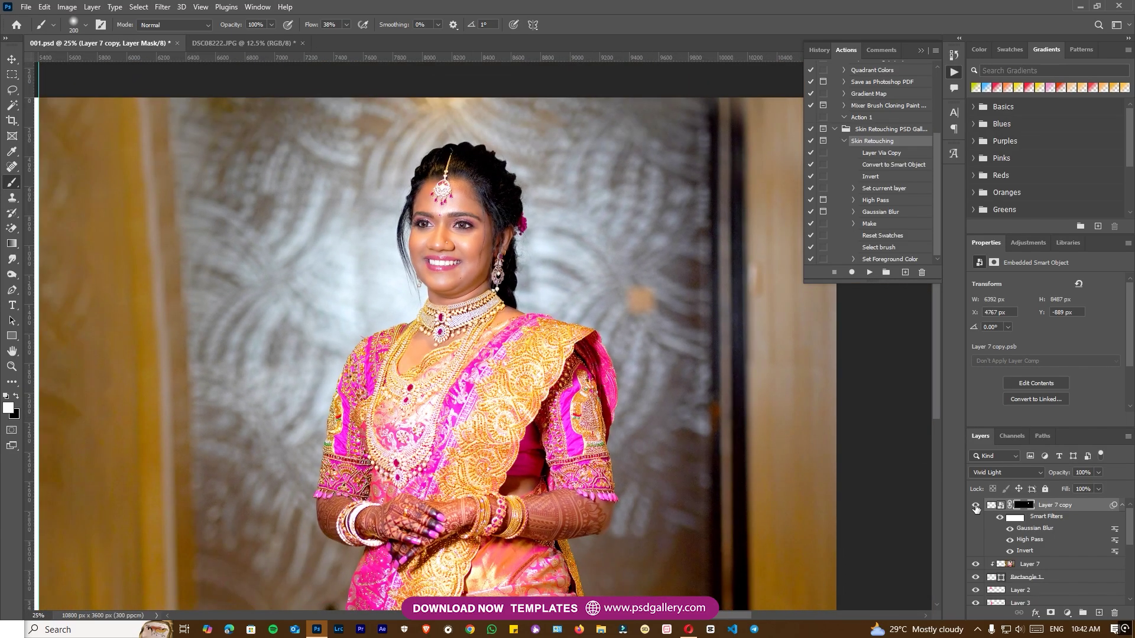
- Release Layer 7 from its clipping mask
left_click(1038, 565)
left_click(1070, 506, "ctrl")
right_click(1070, 506)
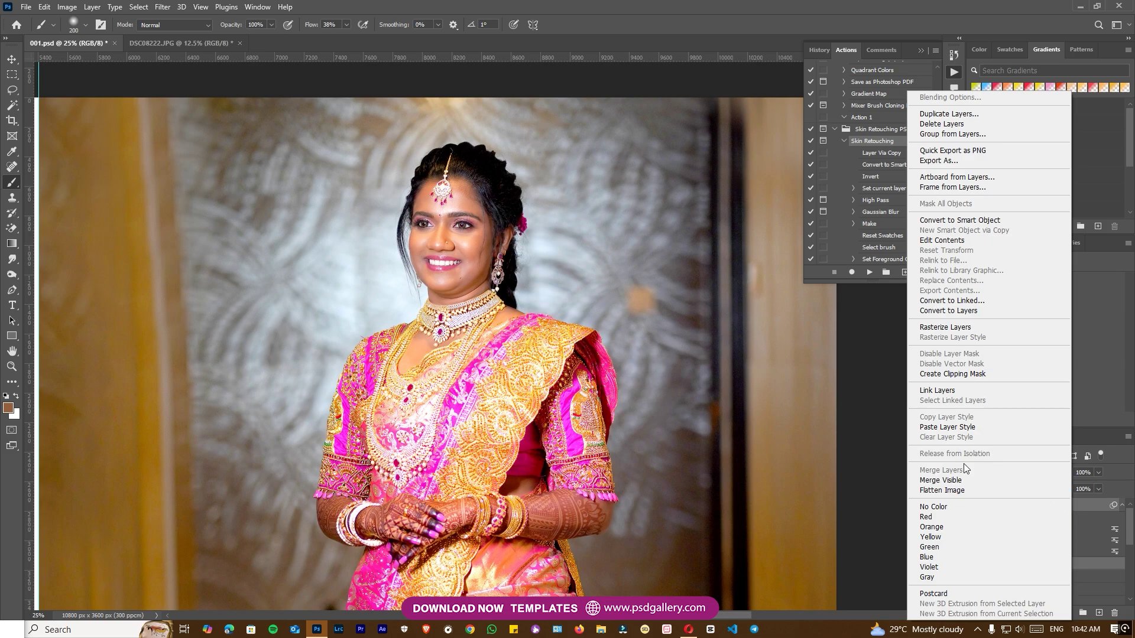
left_click(892, 509)
left_click(1055, 566)
right_click(1054, 566)
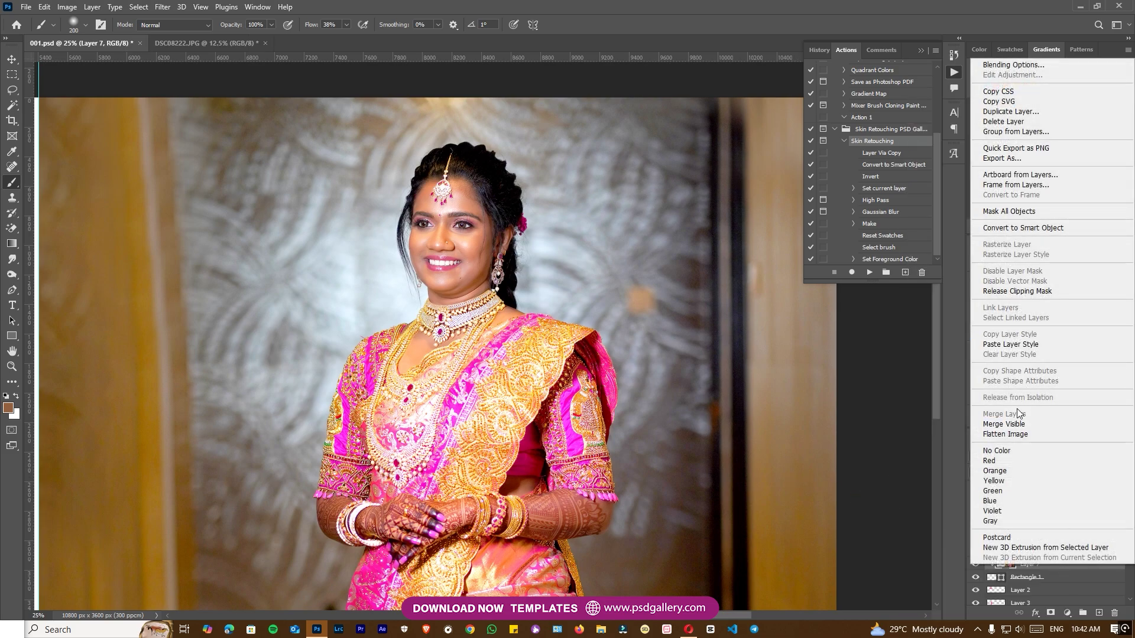
left_click(1022, 291)
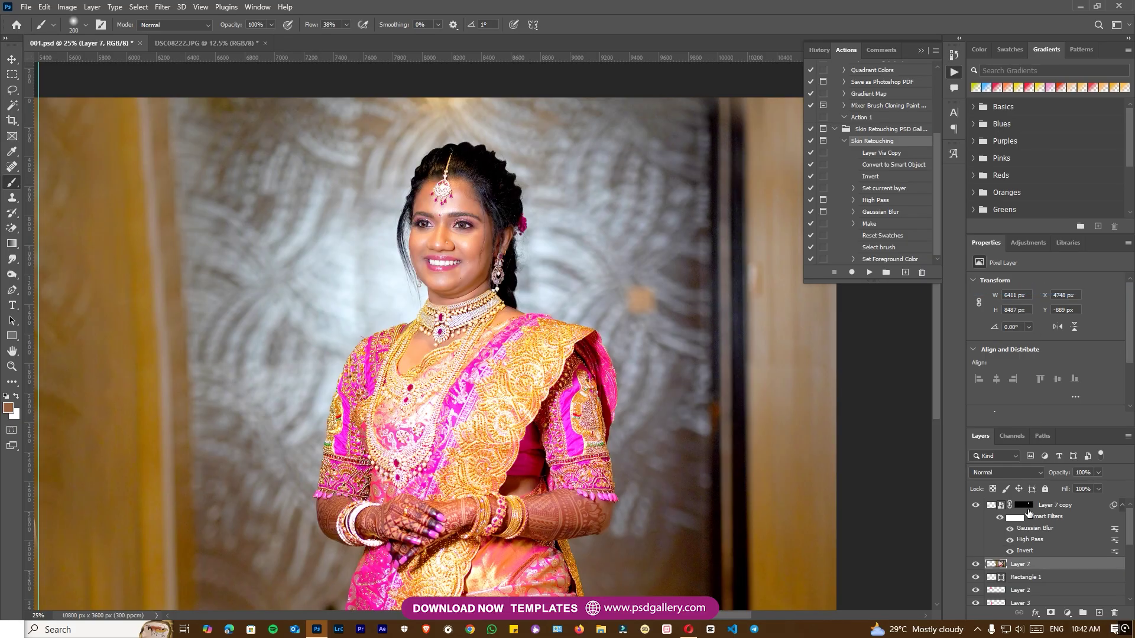
- Merge Layer 7 copy with Layer 7 and clip the merged layer to Rectangle 1
right_click(1056, 513)
left_click(905, 470)
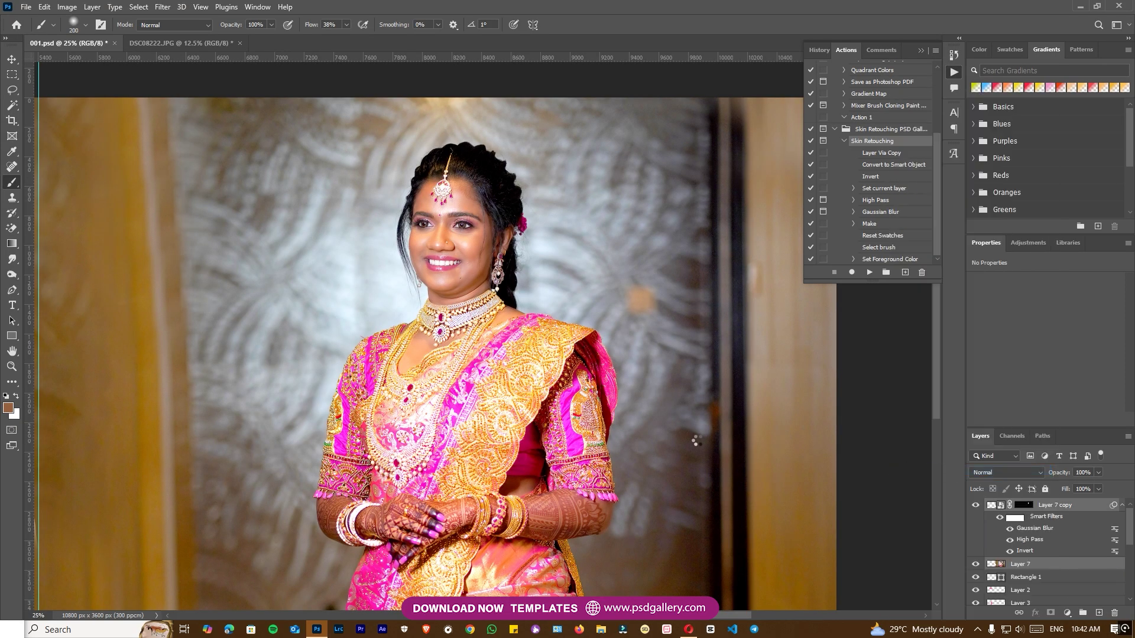
key("ctrl+alt+g")
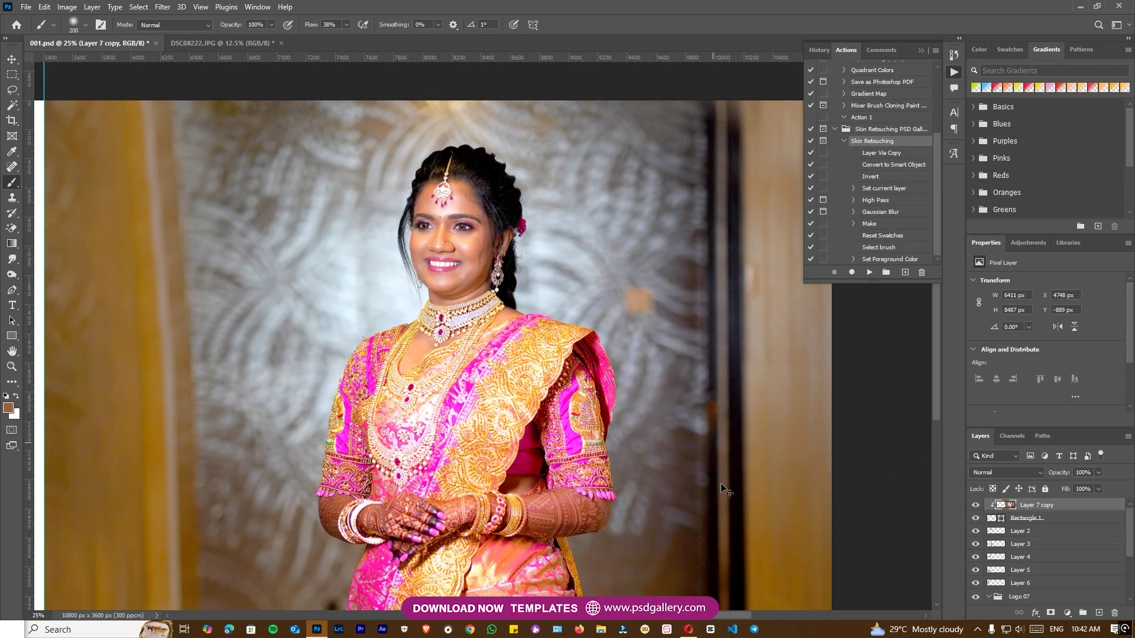
- Clone out the white spot at the photo's bottom edge beside the left wood panel
key("ctrl+minus")
key("ctrl+minus")
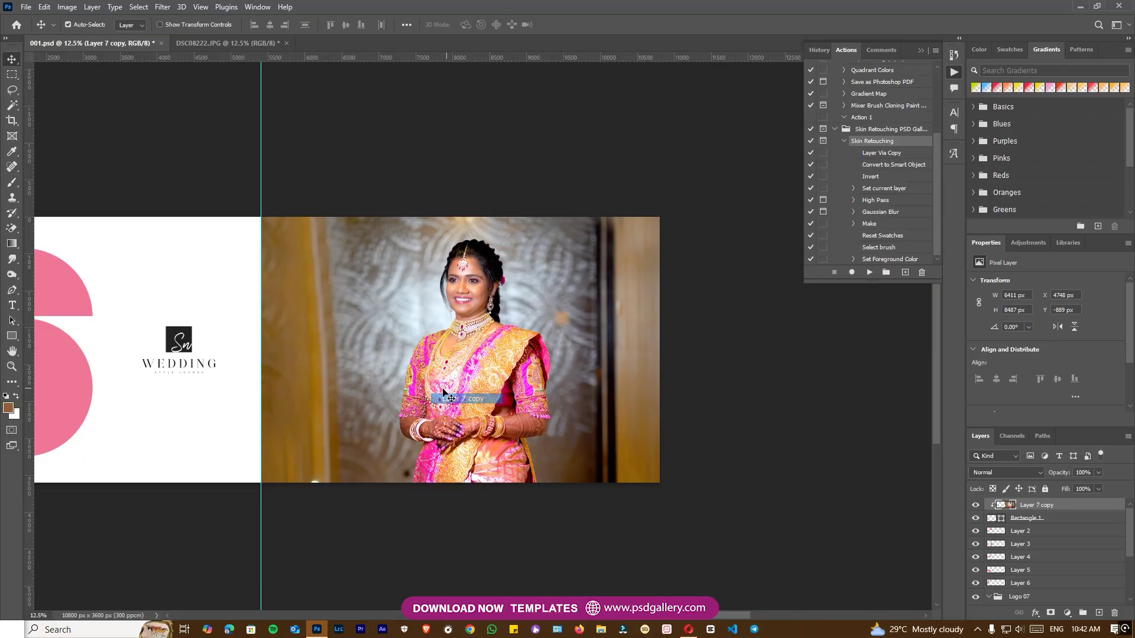
key("v")
key("j")
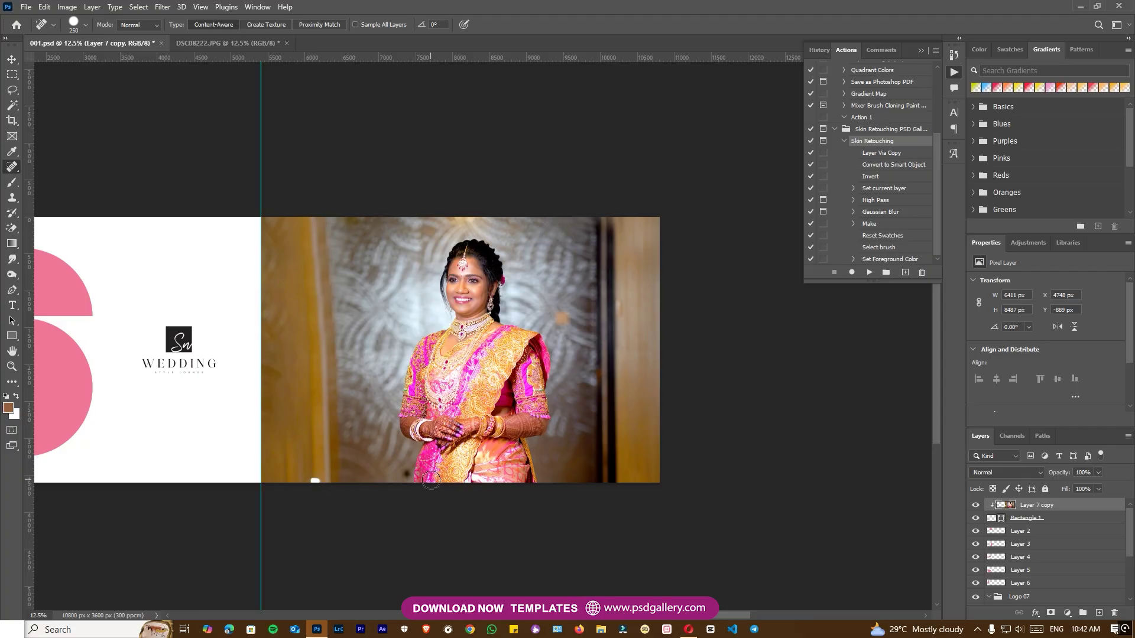
key("s")
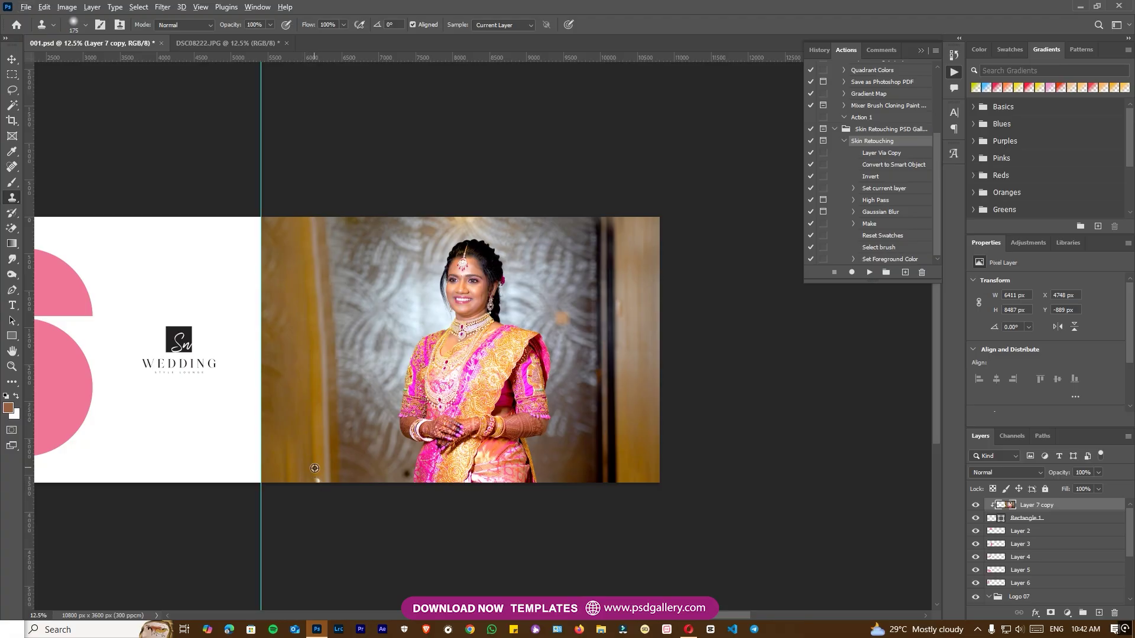
- Lighten the lower saree, the floor-side backdrop and the bride's sleeve with the Dodge tool at Midtones, 50% exposure
key("v")
right_click(493, 329)
scroll(493, 337, "up", 1)
right_click(500, 343)
left_click(520, 347)
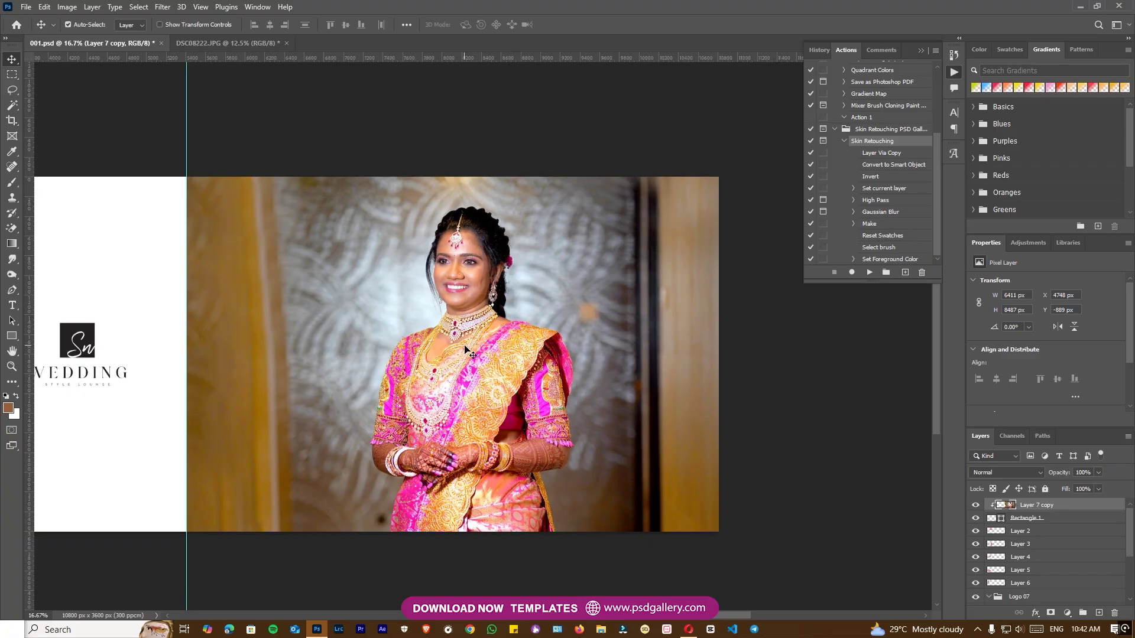
key("o")
right_click(12, 275)
left_click(53, 272)
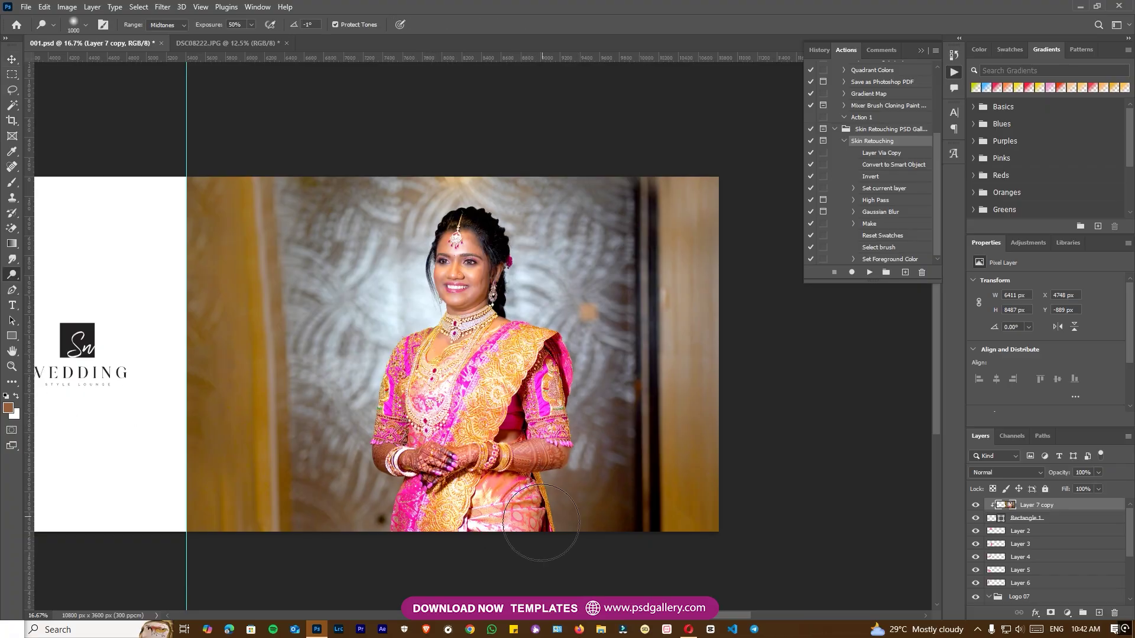
left_click_drag(541, 523, 550, 486)
left_click_drag(380, 502, 368, 539)
mouse_move(404, 432)
left_mouse_down()
mouse_move(395, 355)
mouse_move(372, 432)
left_mouse_up()
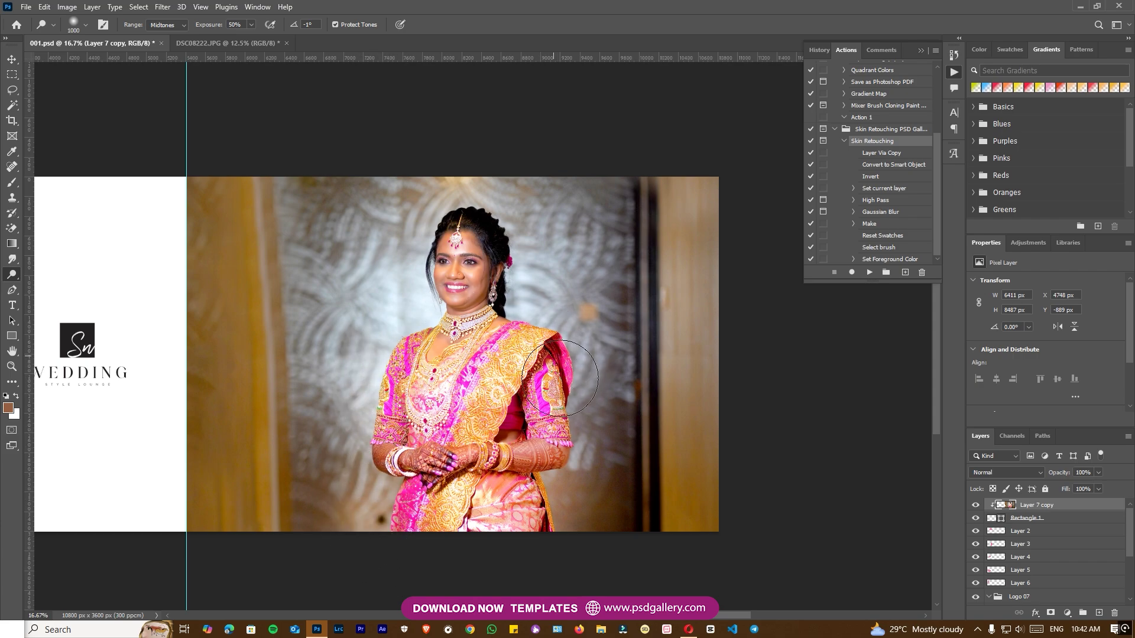
- Dodge the backdrop around the bride's head and shoulders and the area beside her arm and saree
scroll(487, 335, "up", 1)
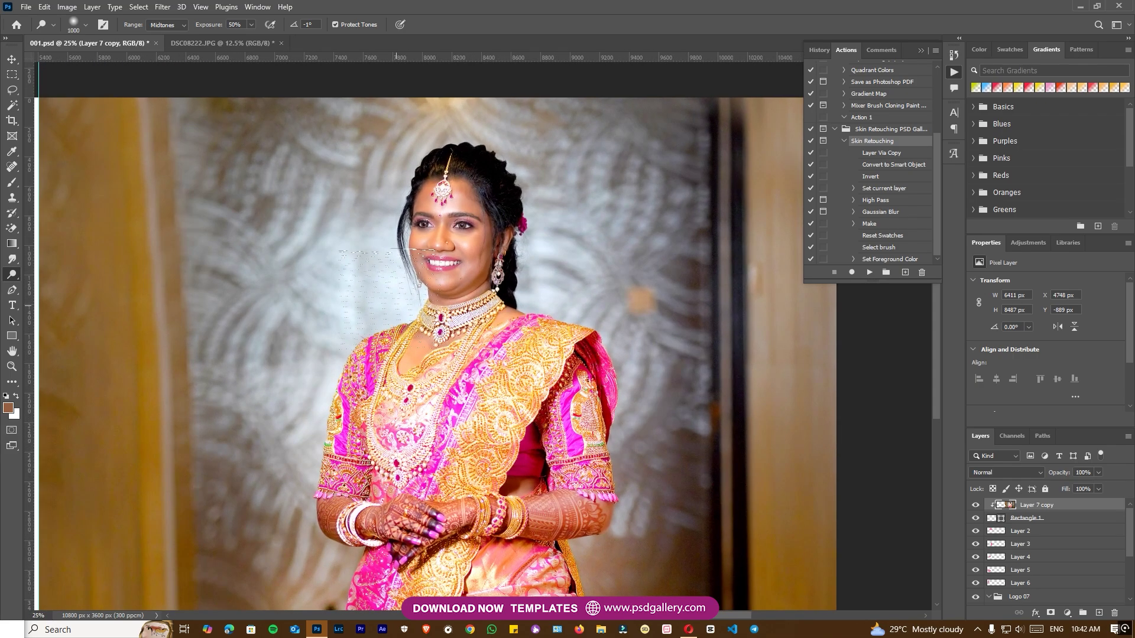
left_click_drag(566, 236, 514, 148)
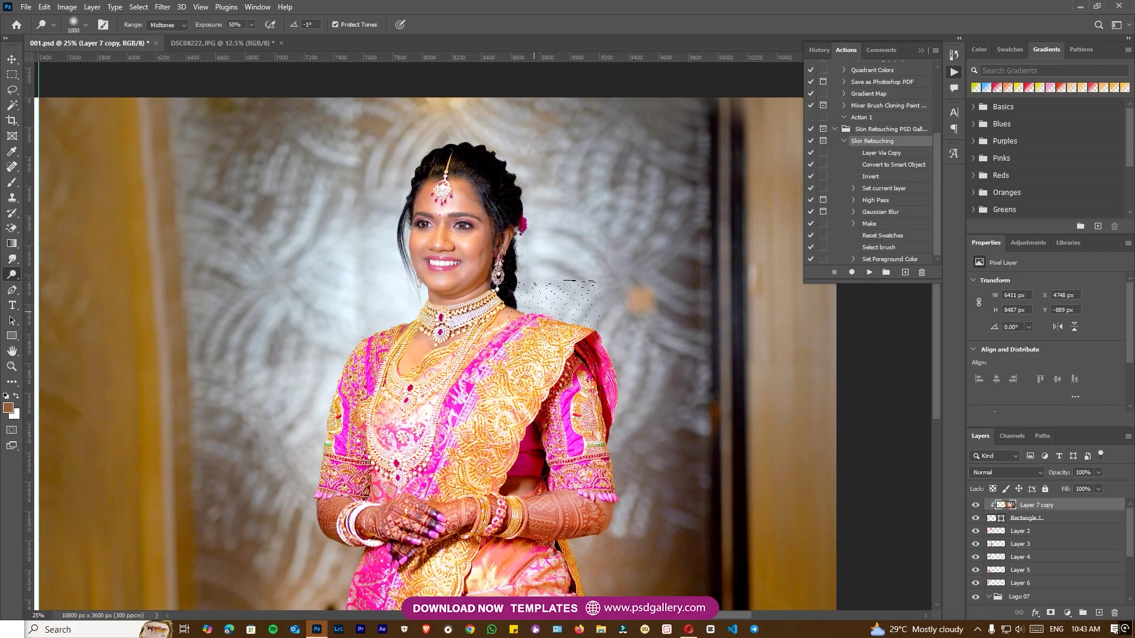
scroll(504, 514, "down", 1)
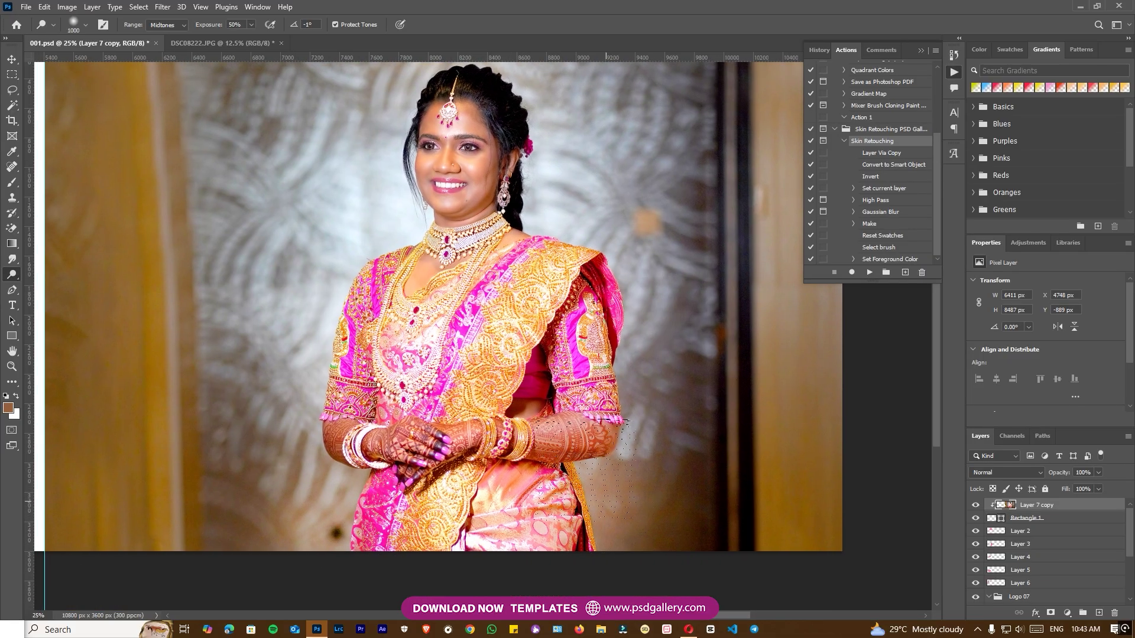
scroll(331, 438, "up", 1)
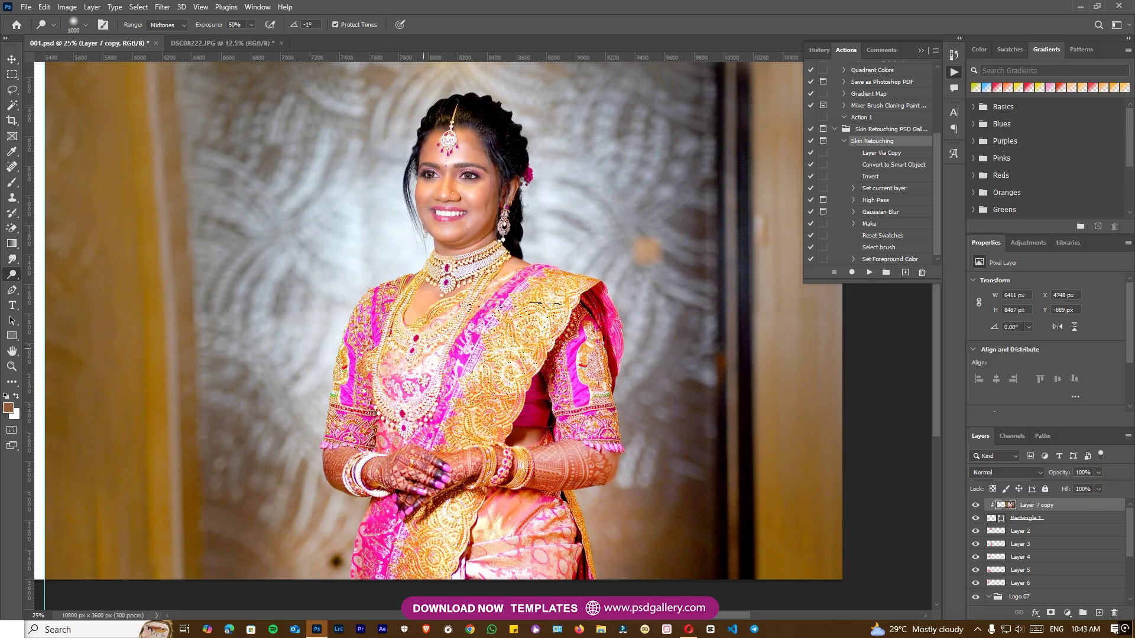
- Open Layer 7 copy in the Camera Raw filter and add a tilted radial gradient mask around the bride's upper body
key("v")
right_click(503, 363)
left_click(527, 370)
left_click_drag(551, 355, 516, 374)
right_click(466, 326)
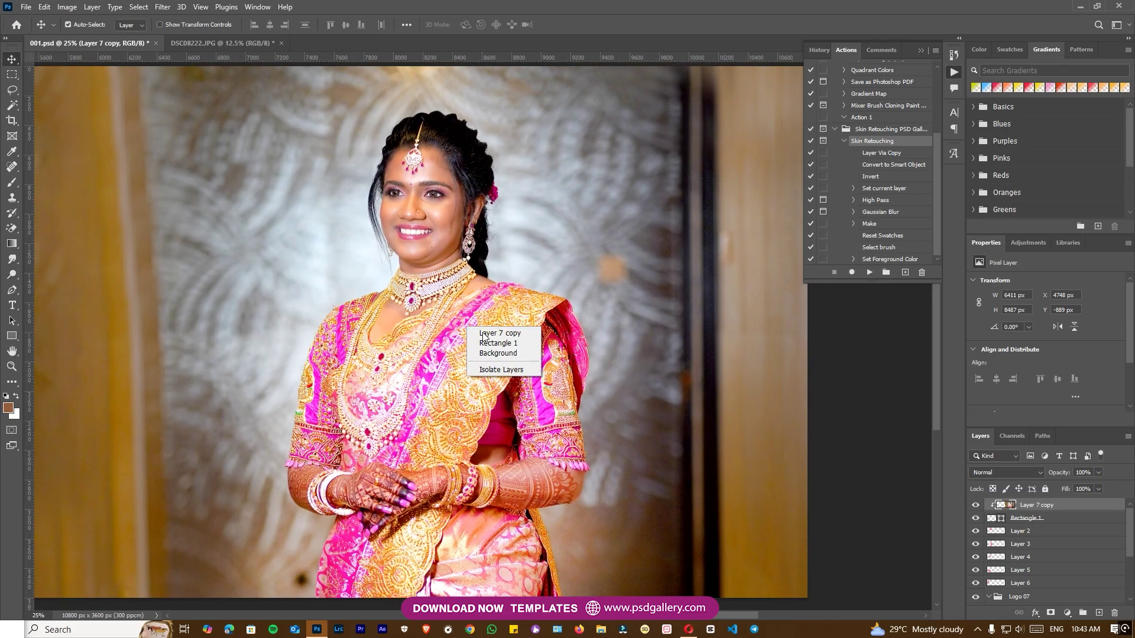
left_click(482, 333)
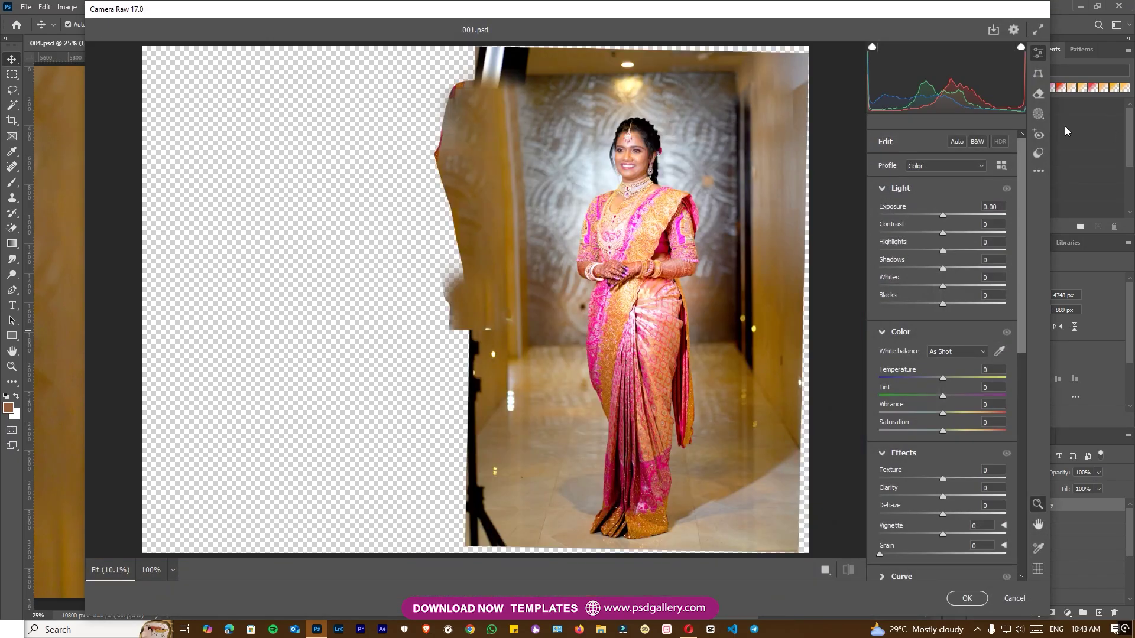
left_click(1038, 114)
left_click(928, 281)
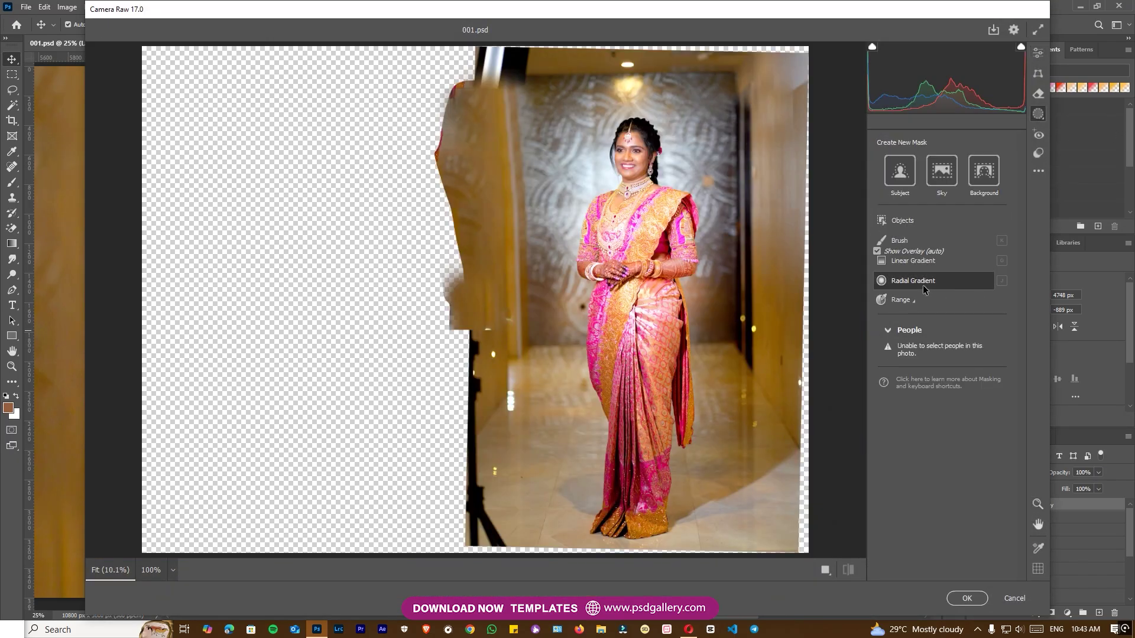
left_click_drag(594, 213, 689, 295)
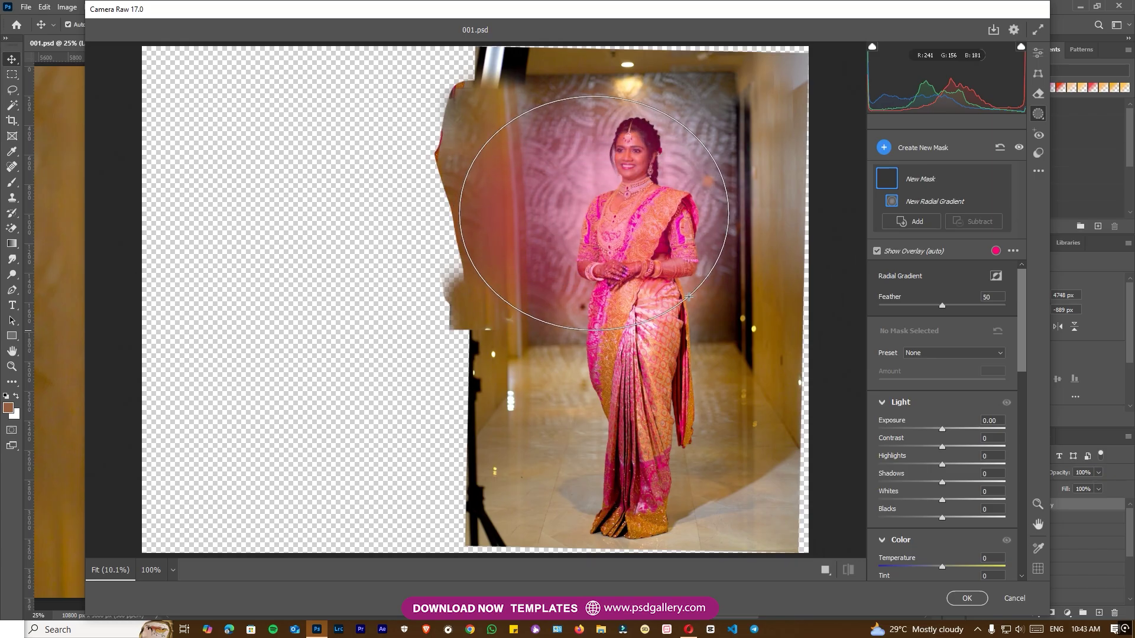
left_click_drag(733, 225, 774, 343)
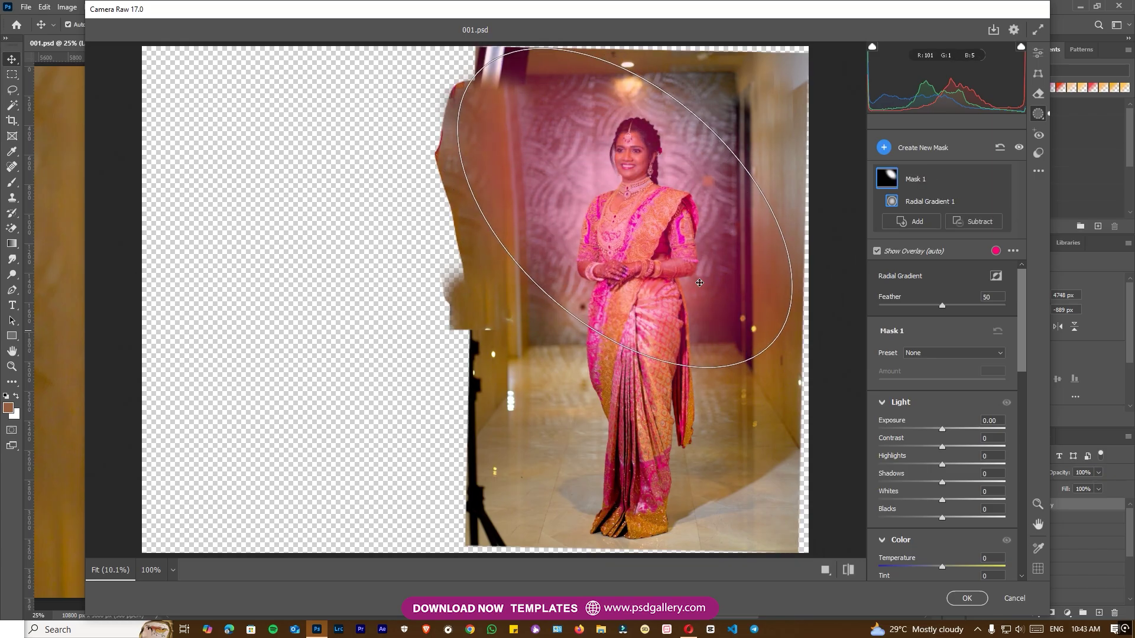
- Invert the radial mask, set its Exposure to -1.85 and apply the Camera Raw filter
left_click(996, 276)
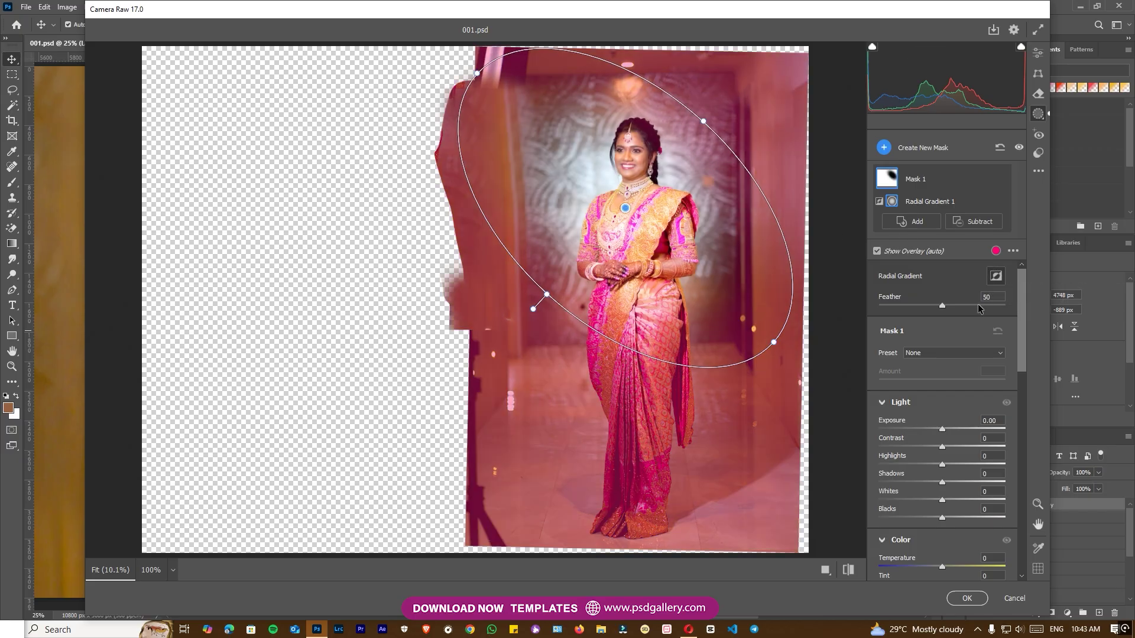
left_click_drag(942, 429, 912, 430)
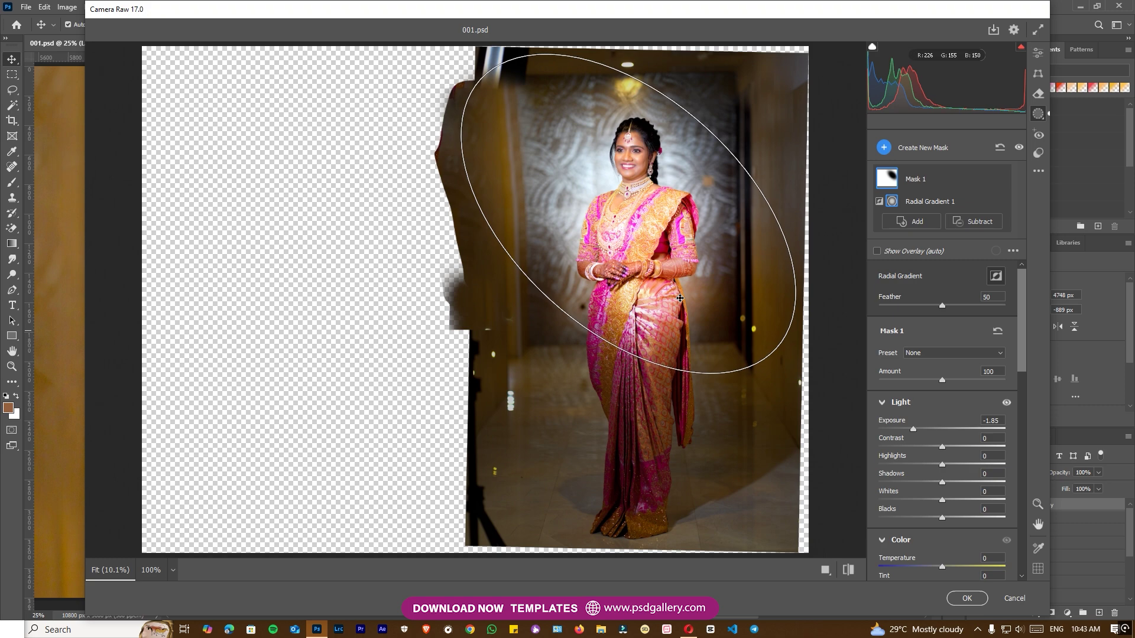
left_click(967, 598)
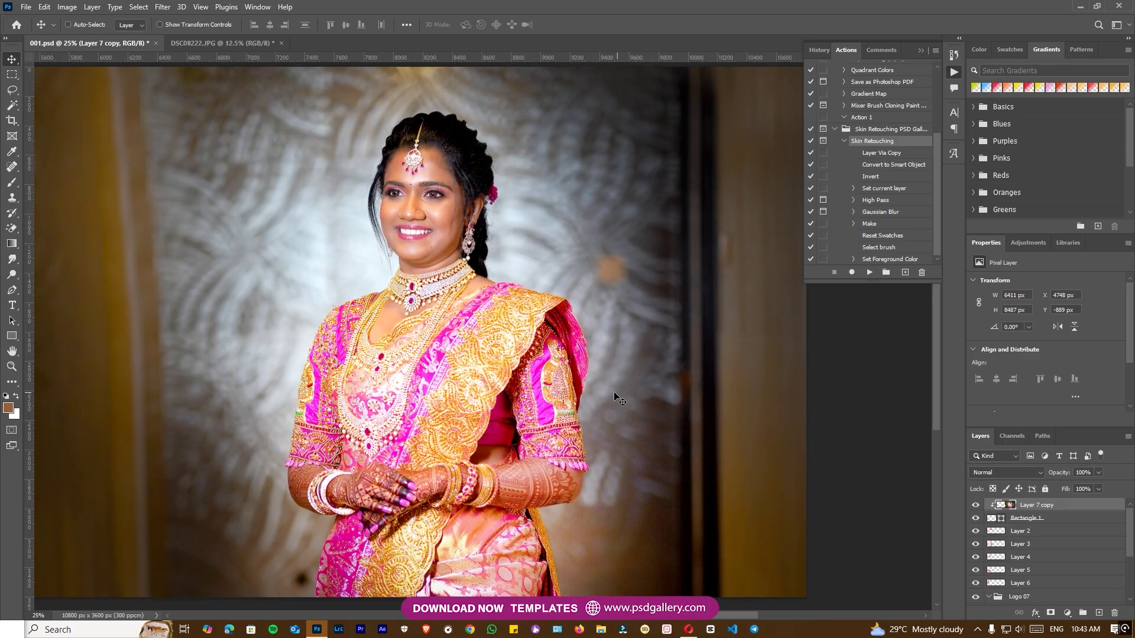
- Add a new layer above Layer 7 copy and dab a soft brush spot in #ffbb38 on the photo's backdrop
key("ctrl+minus")
key("ctrl+minus")
left_click_drag(438, 350, 551, 349)
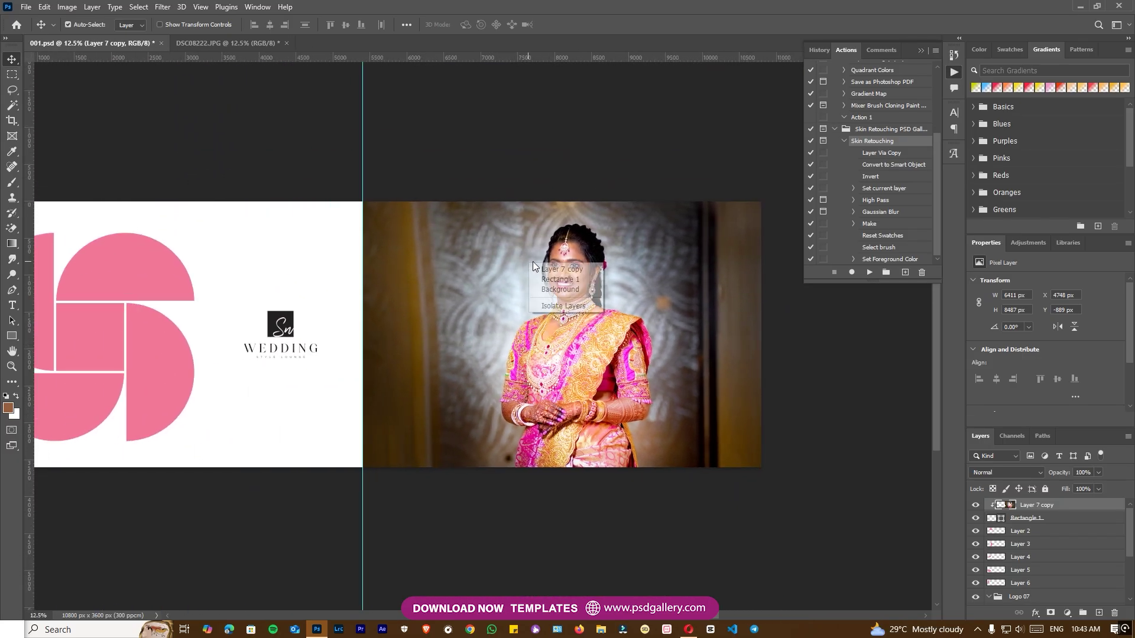
left_click(1100, 614)
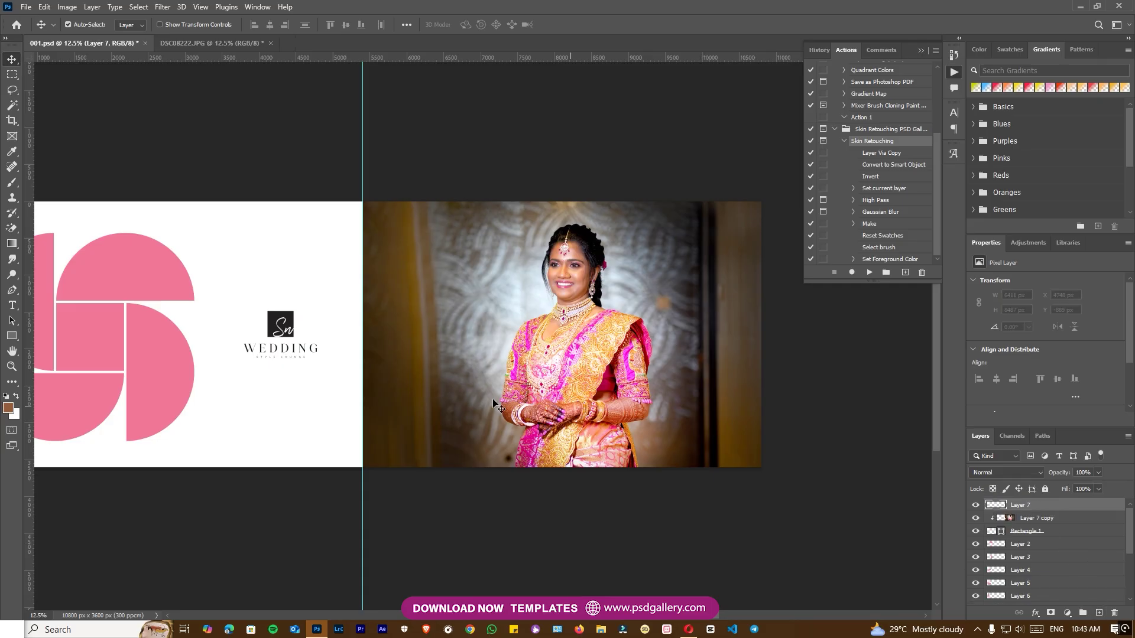
left_click(7, 407)
left_click_drag(905, 558, 904, 549)
left_click_drag(849, 455, 862, 396)
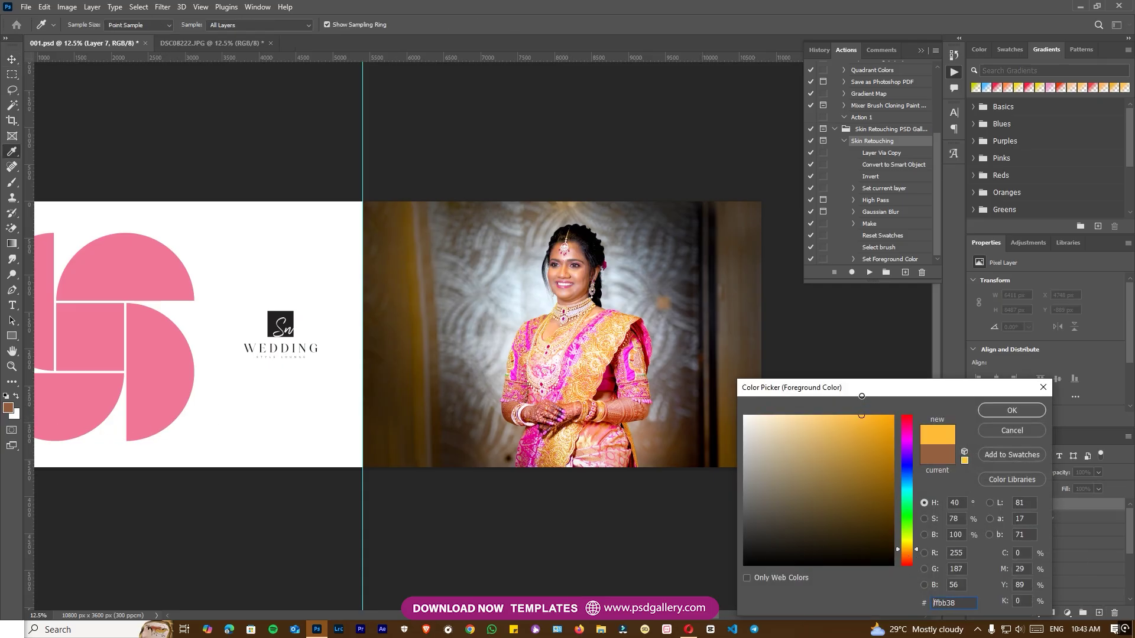
left_click(1011, 411)
left_click(507, 227)
- Enlarge the orange spot to about 1646% over the photo's upper-left corner and set its blend mode to Screen
key("ctrl+t")
mouse_move(519, 239)
left_mouse_down()
mouse_move(563, 254)
mouse_move(703, 421)
mouse_move(469, 188)
left_mouse_up()
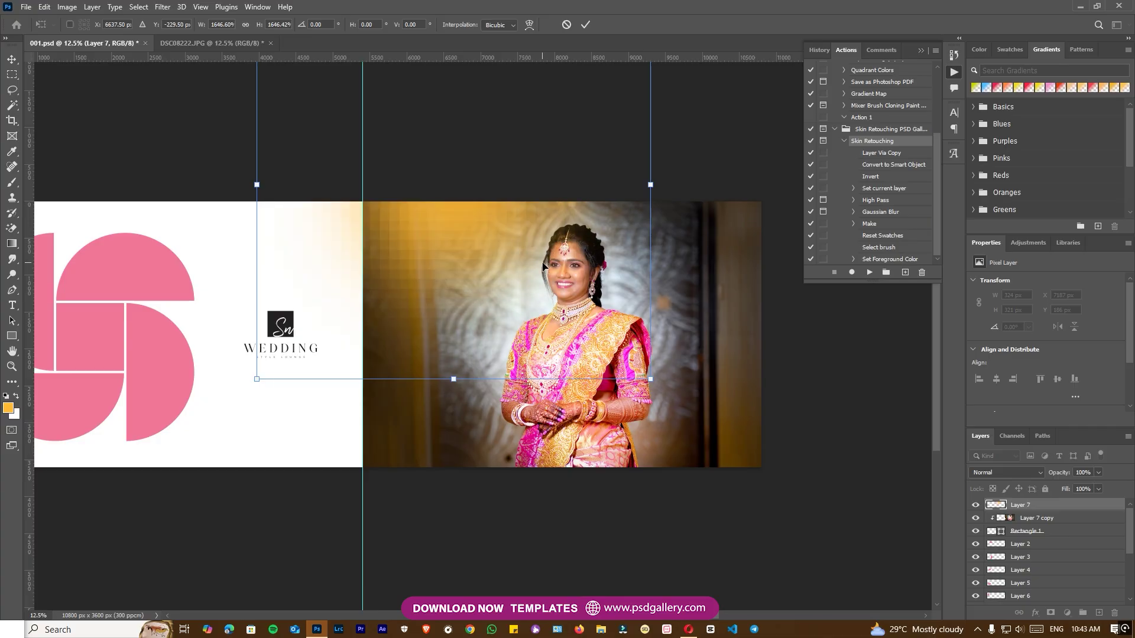
key("Return")
left_click(1014, 477)
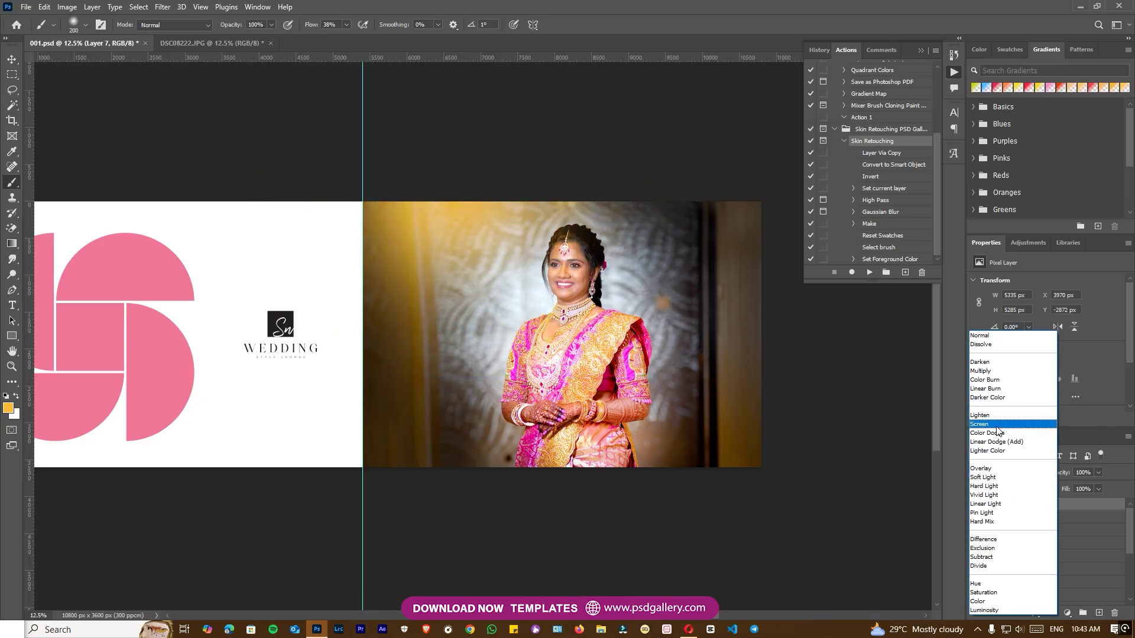
left_click(1000, 431)
- Reposition the orange glow near the photo's upper-left corner and scale it down to about 3365 px wide
left_click(13, 63)
left_click_drag(524, 247, 509, 220)
key("ctrl+t")
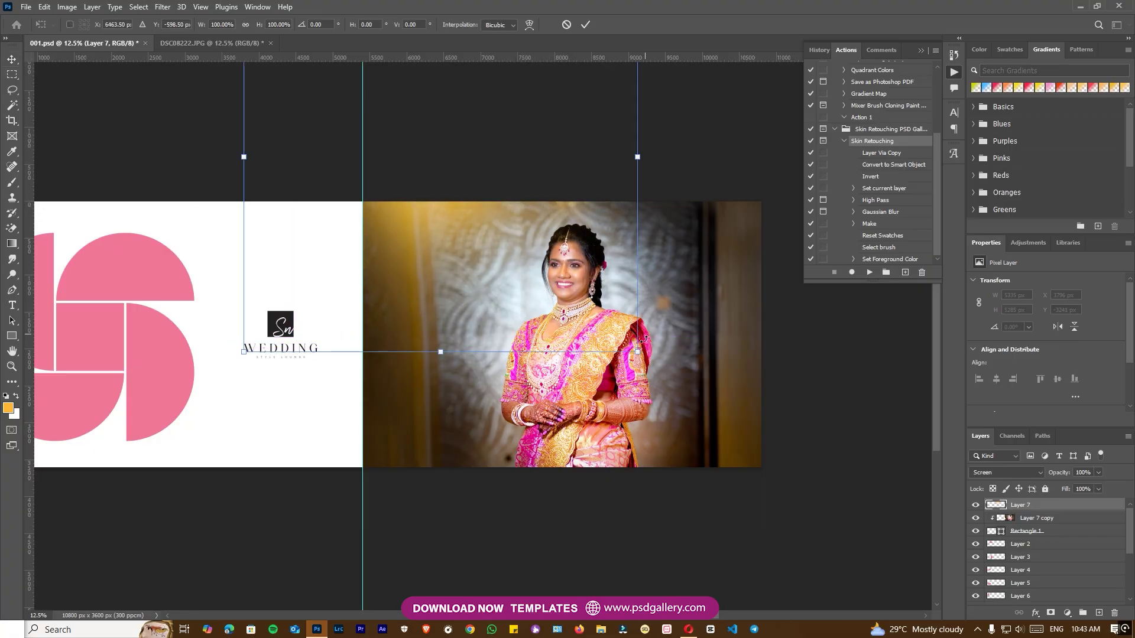
left_click_drag(639, 353, 565, 281)
left_click_drag(504, 212, 521, 250)
key("Return")
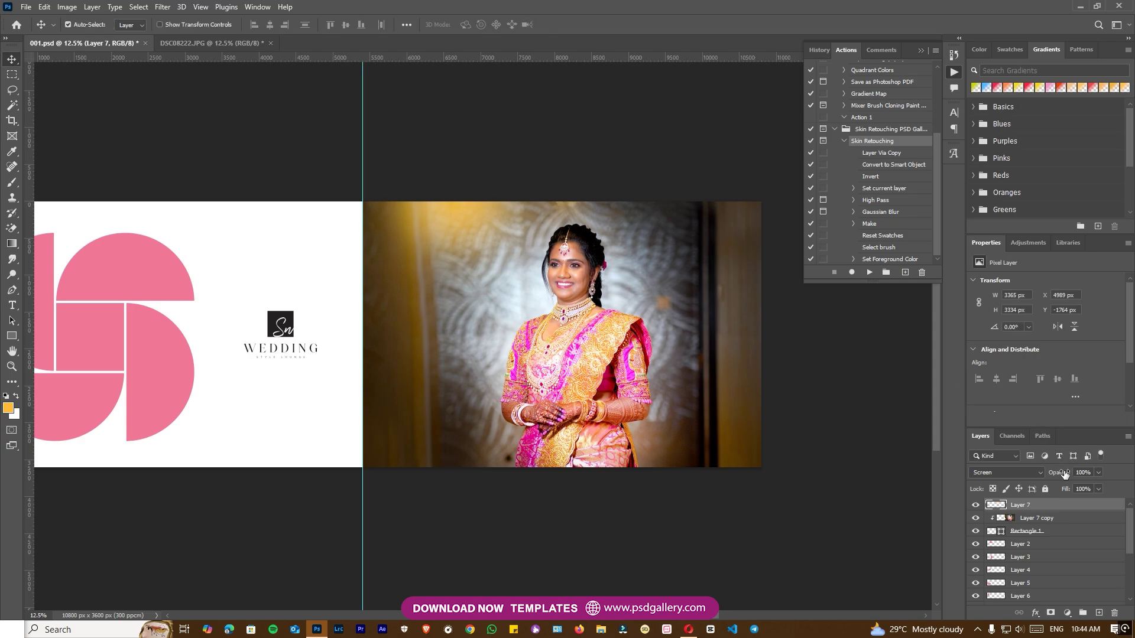
- Set the glow layer's opacity to 81%, scale it to about 3229 px wide and shift it lower over the backdrop
key("ctrl+t")
left_click_drag(580, 317, 569, 292)
left_click_drag(696, 404, 520, 254)
key("Return")
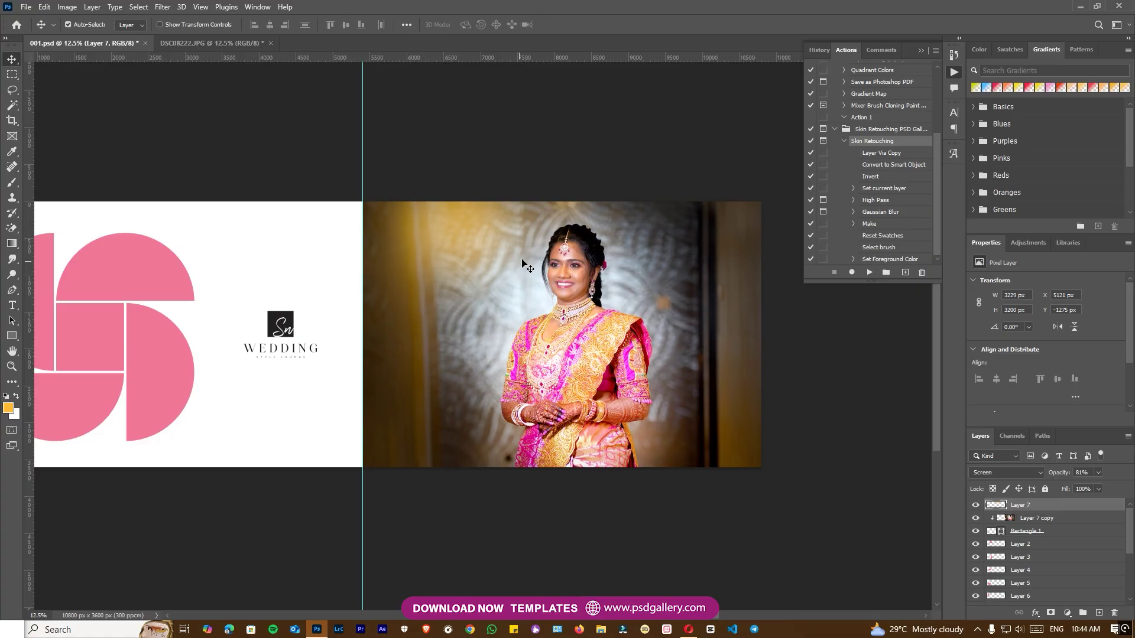
- Brighten Layer 7 copy with Levels by setting the RGB white input level to 243
left_click_drag(360, 295, 573, 316)
left_click_drag(430, 312, 511, 306)
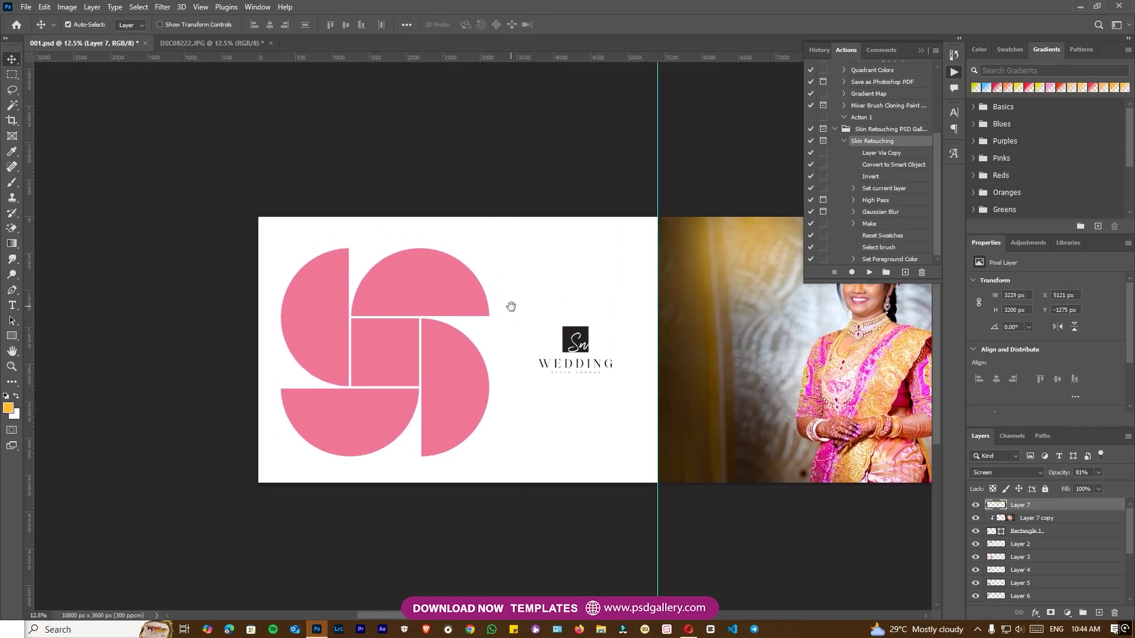
key("ctrl+plus")
left_click(921, 50)
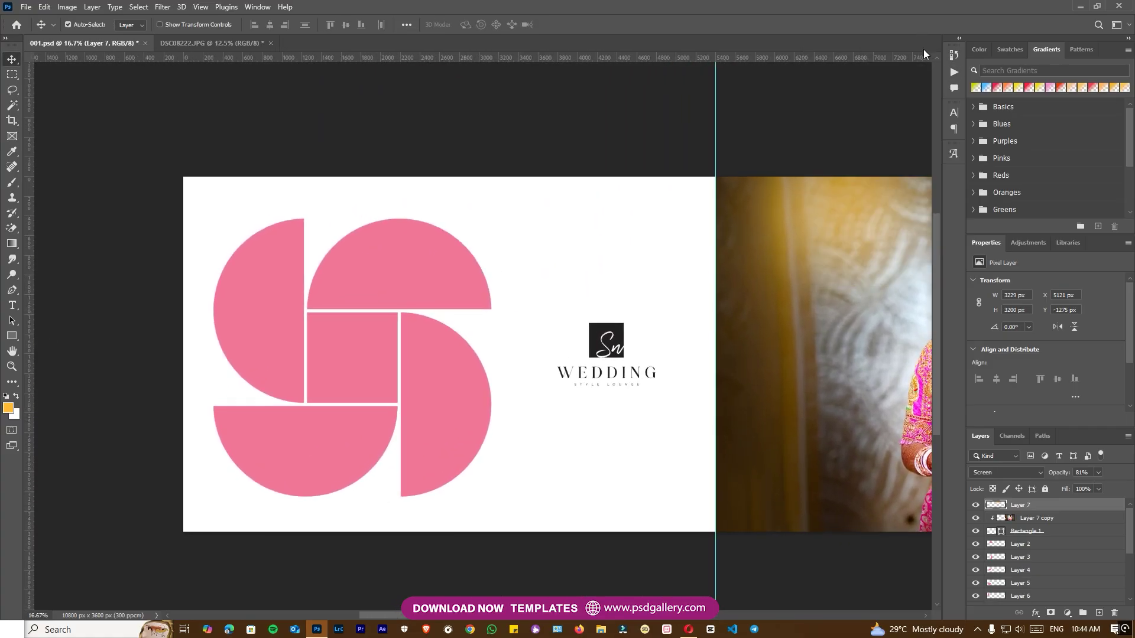
left_click_drag(813, 201, 525, 202)
right_click(717, 271)
left_click(736, 277)
left_click_drag(734, 284, 549, 299)
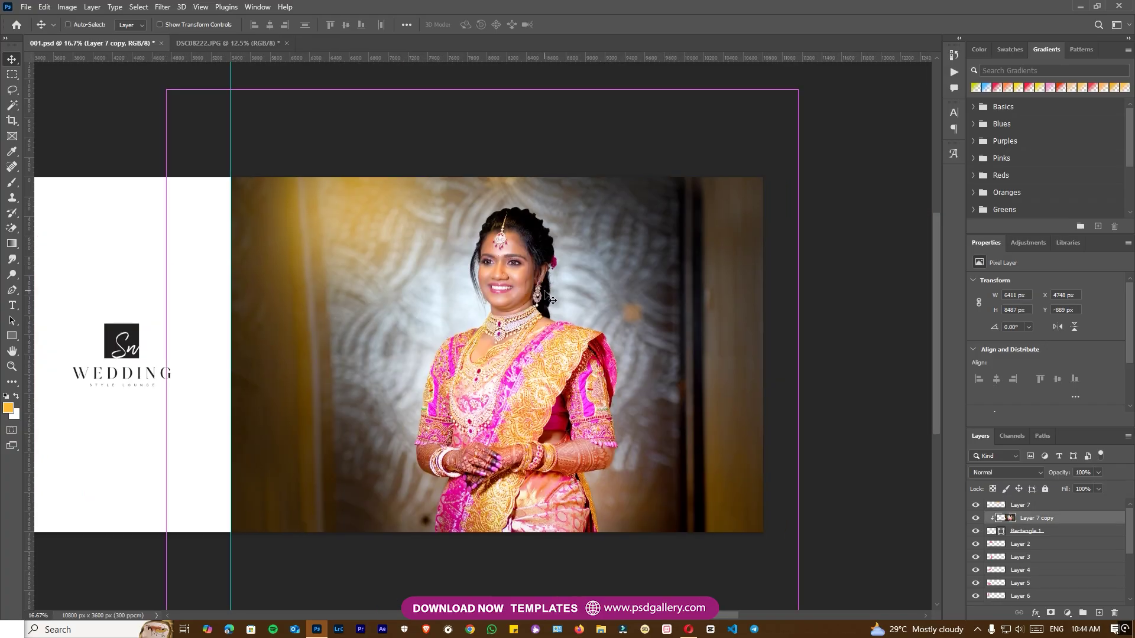
key("ctrl+l")
left_click_drag(987, 488, 984, 485)
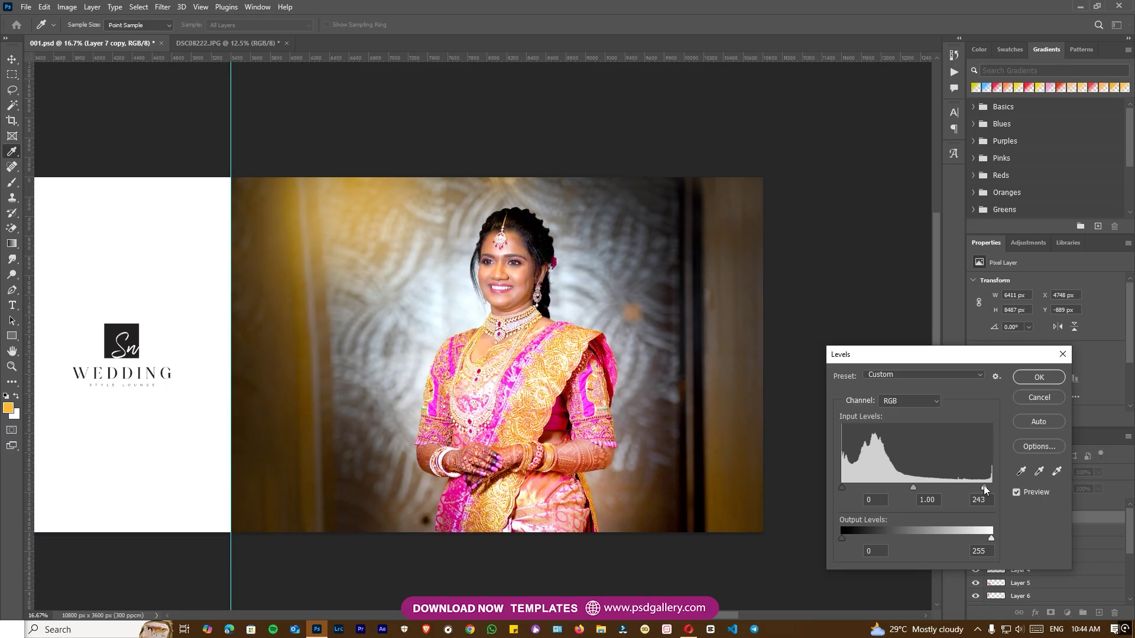
left_click(1039, 378)
- Apply Color Balance to Layer 7 copy with the midtones' yellow–blue level at +14
key("v")
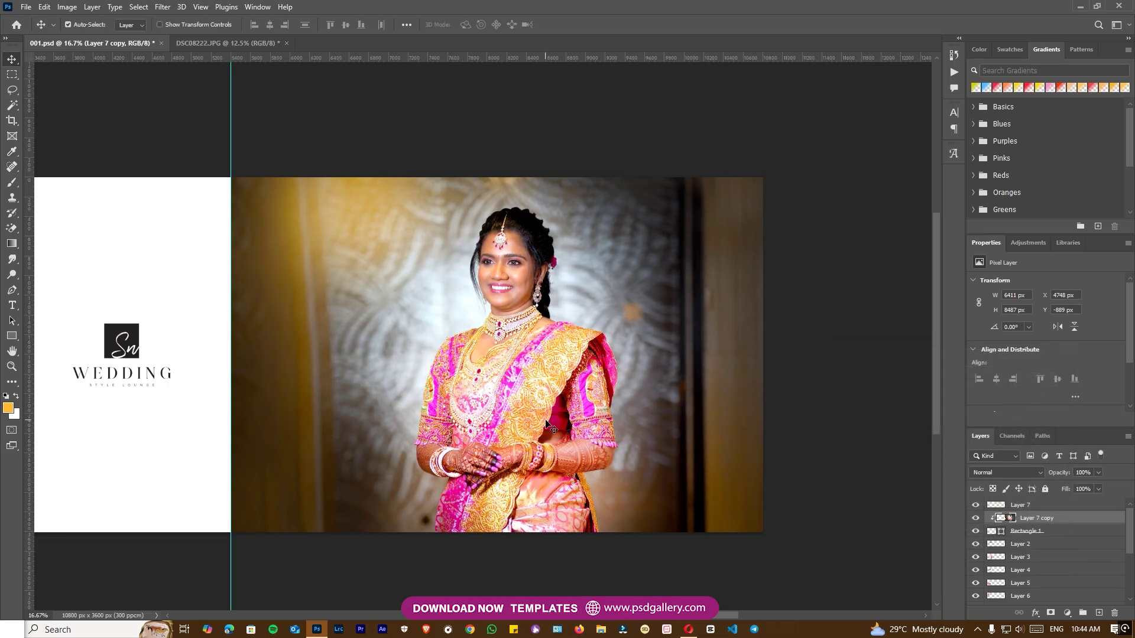
key("ctrl+b")
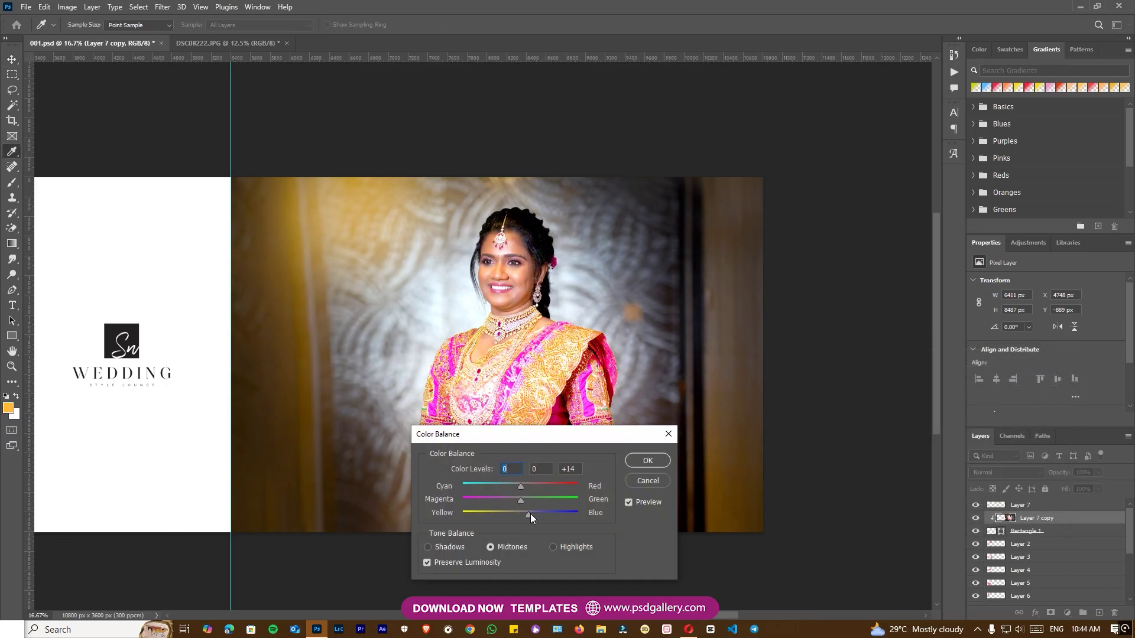
left_click(648, 460)
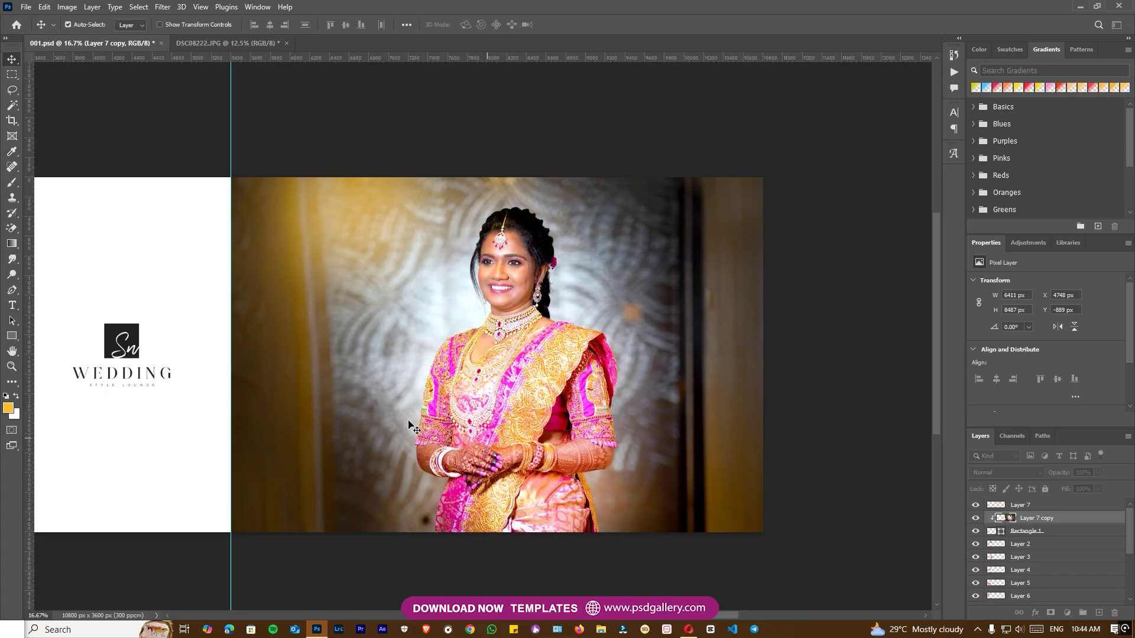
- Place the photo DSC08225 above Layer 4 and clip it to the central square of the pink shape cluster
left_click_drag(405, 418, 619, 418)
left_click_drag(383, 398, 352, 408)
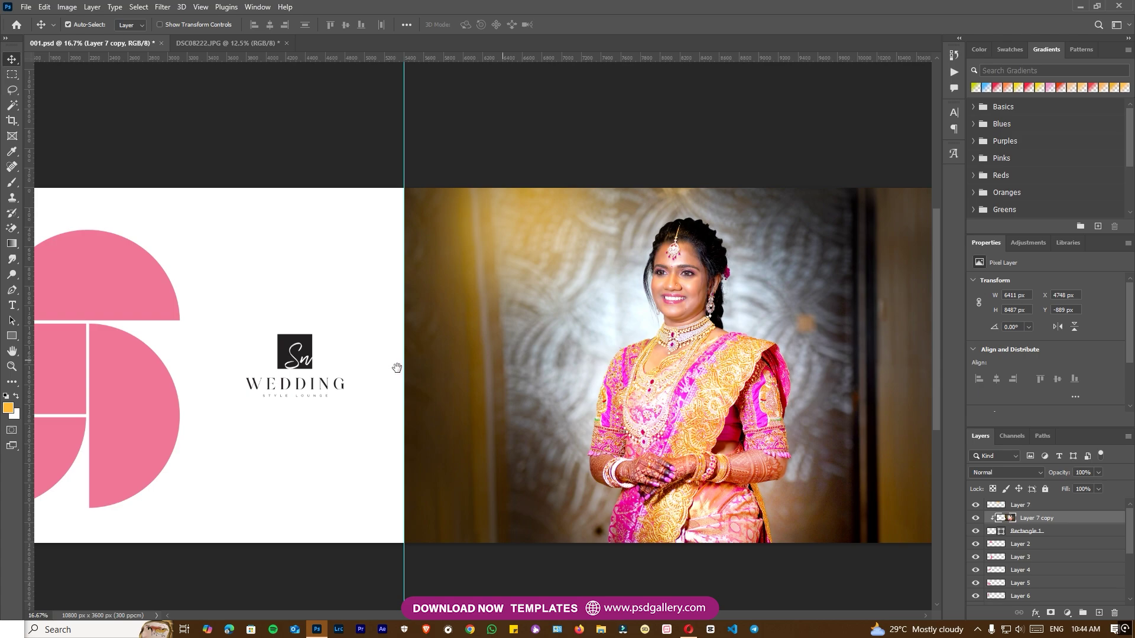
left_click_drag(401, 367, 720, 367)
key("ctrl+plus")
right_click(255, 384)
left_click(278, 386)
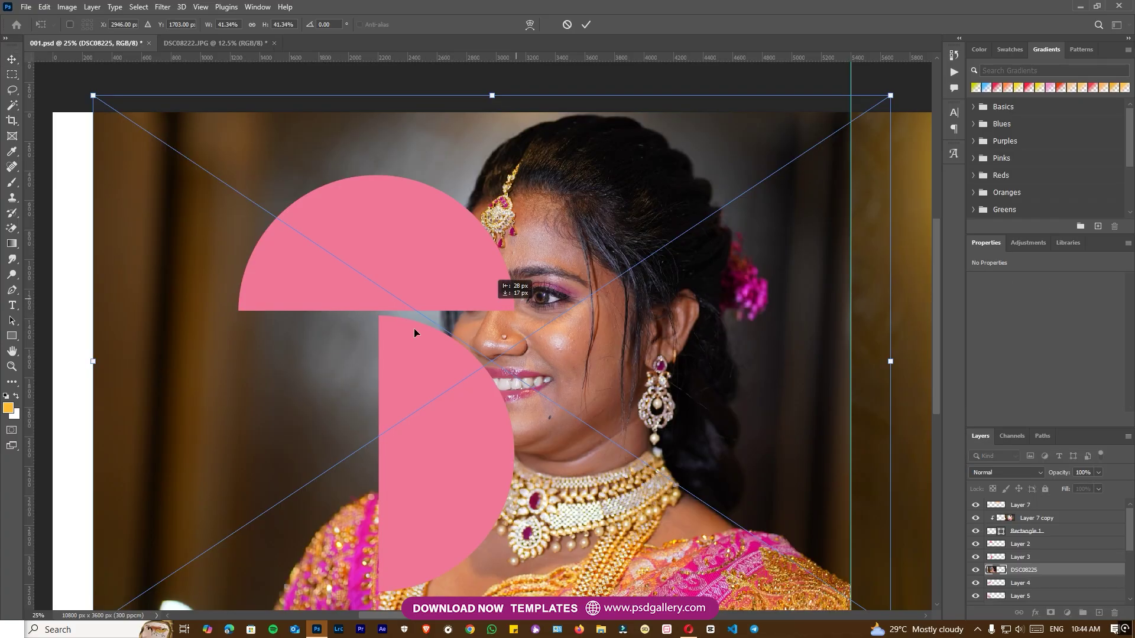
left_click_drag(509, 287, 264, 363)
key("ctrl+alt+g")
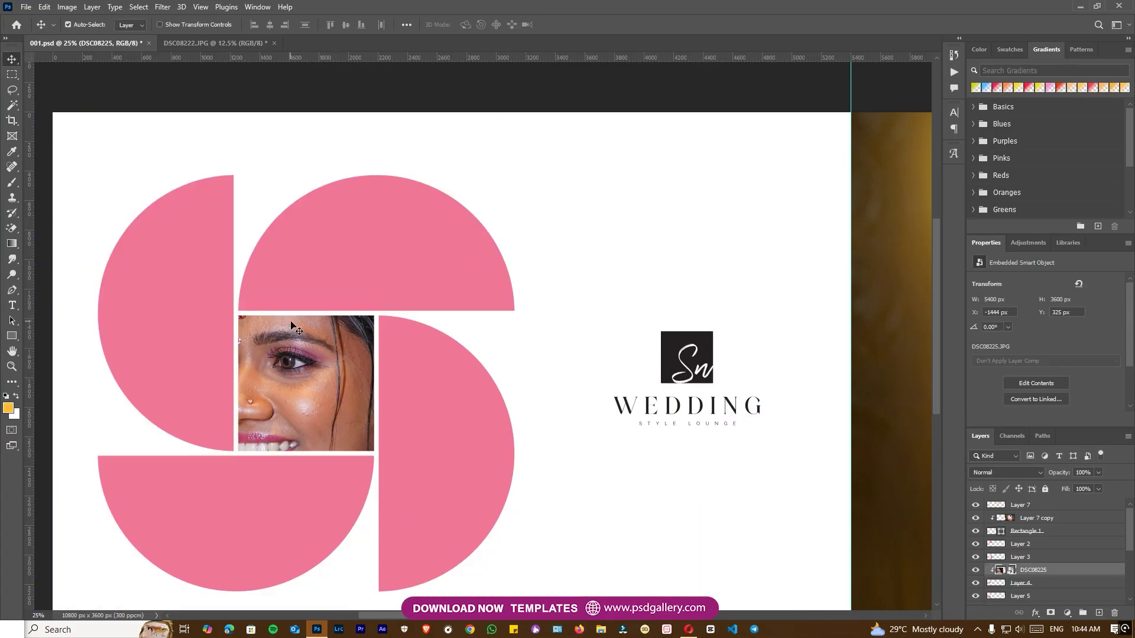
- Scale DSC08225 down to 14.91% and position it so the bride's face fills the central square
left_click_drag(627, 162, 390, 286)
left_click_drag(298, 342, 341, 354)
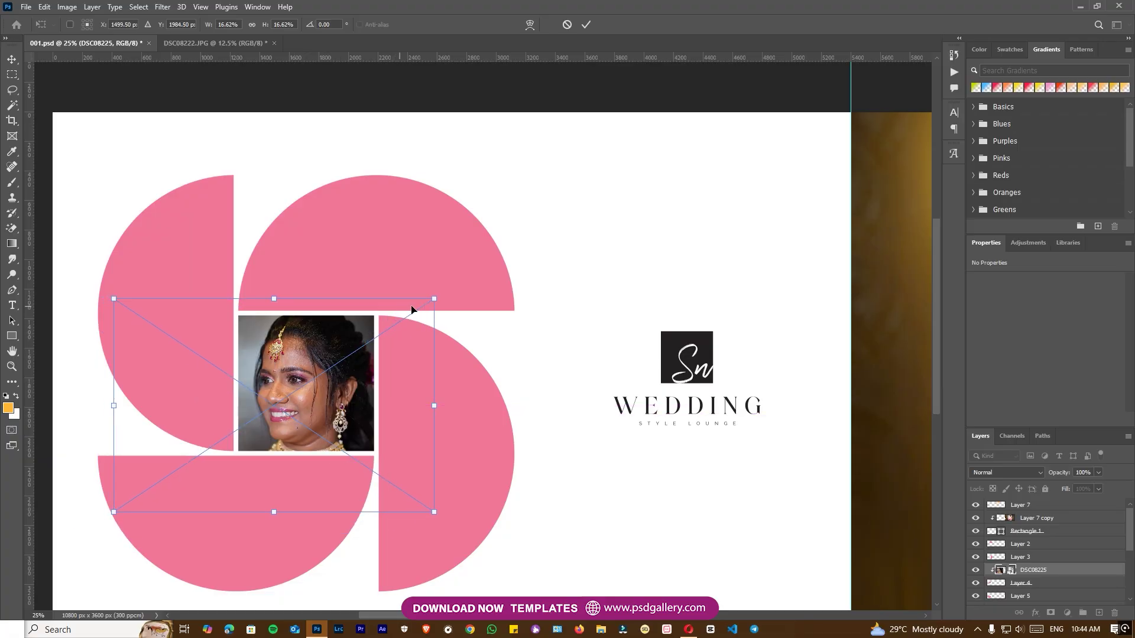
left_click_drag(434, 299, 412, 298)
key("Return")
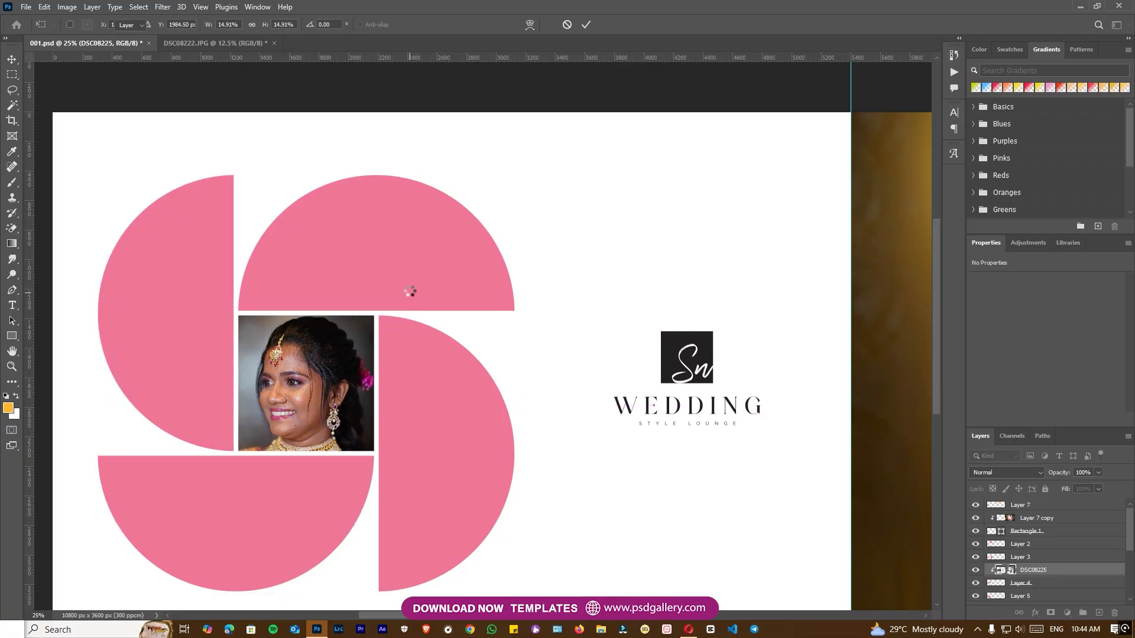
- Place DSC08217 above Layer 2, position the bride in the upper half-circle and clip the photo to it
right_click(331, 264)
left_click(349, 268)
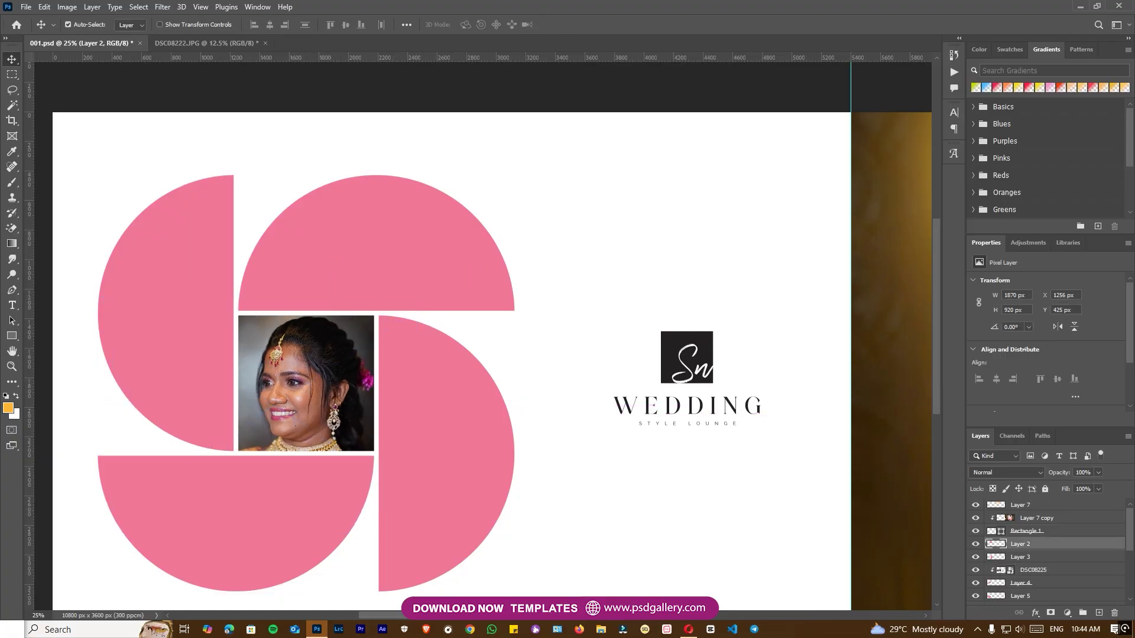
right_click(554, 225)
right_click(343, 243)
left_click(378, 249)
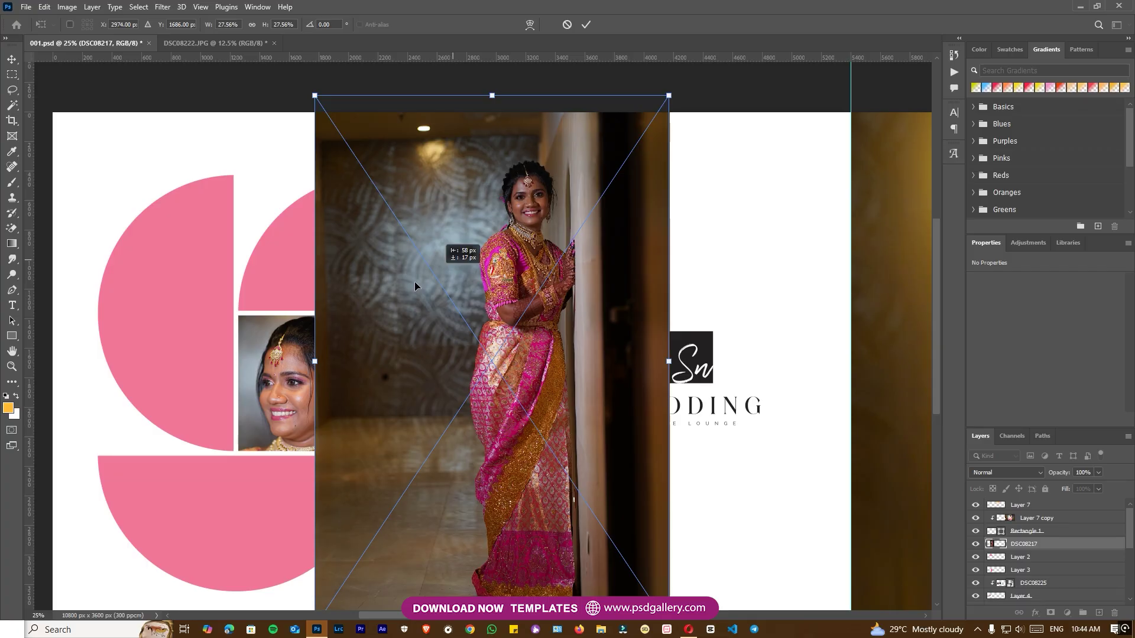
left_click_drag(431, 274, 313, 310)
key("Return")
key("ctrl+alt+g")
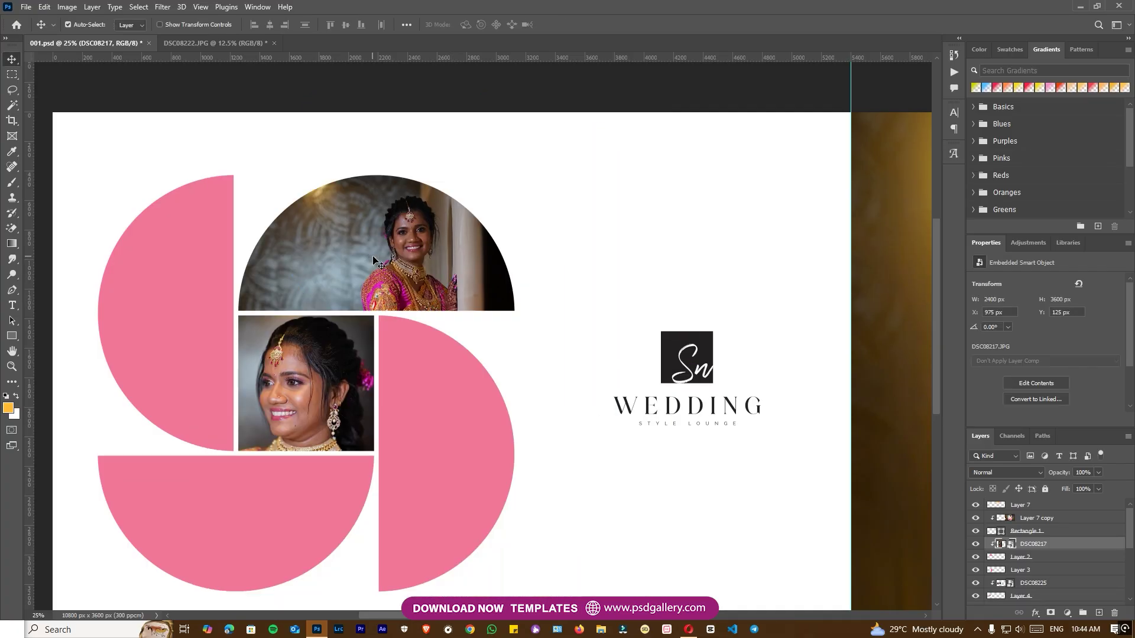
mouse_move(373, 260)
left_mouse_down()
mouse_move(385, 256)
mouse_move(374, 260)
left_mouse_up()
- Place DSC08229 above Layer 6, position the bride's profile in the left half-circle and clip the photo to it
left_click_drag(392, 388, 373, 312)
right_click(398, 385)
left_click(418, 393)
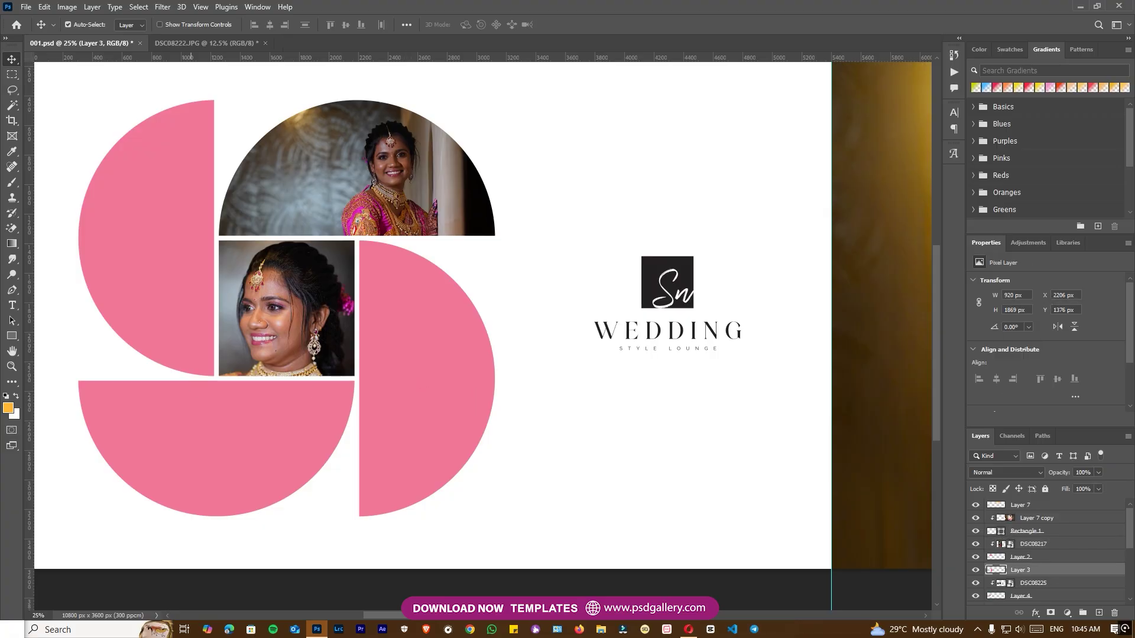
left_click(111, 251)
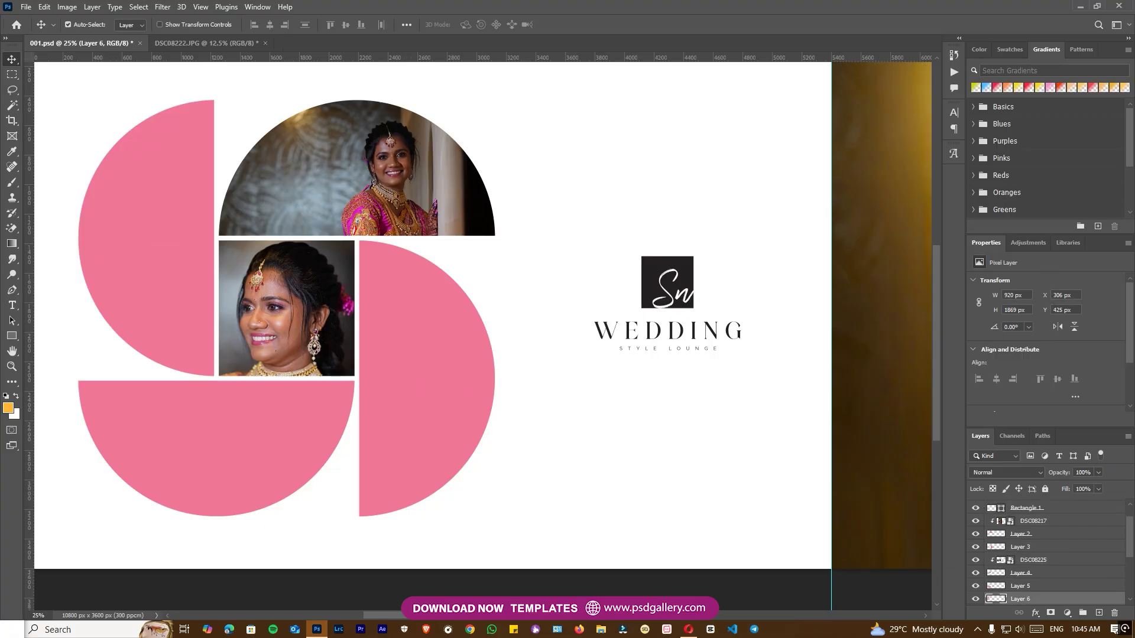
left_click_drag(453, 249, 117, 252)
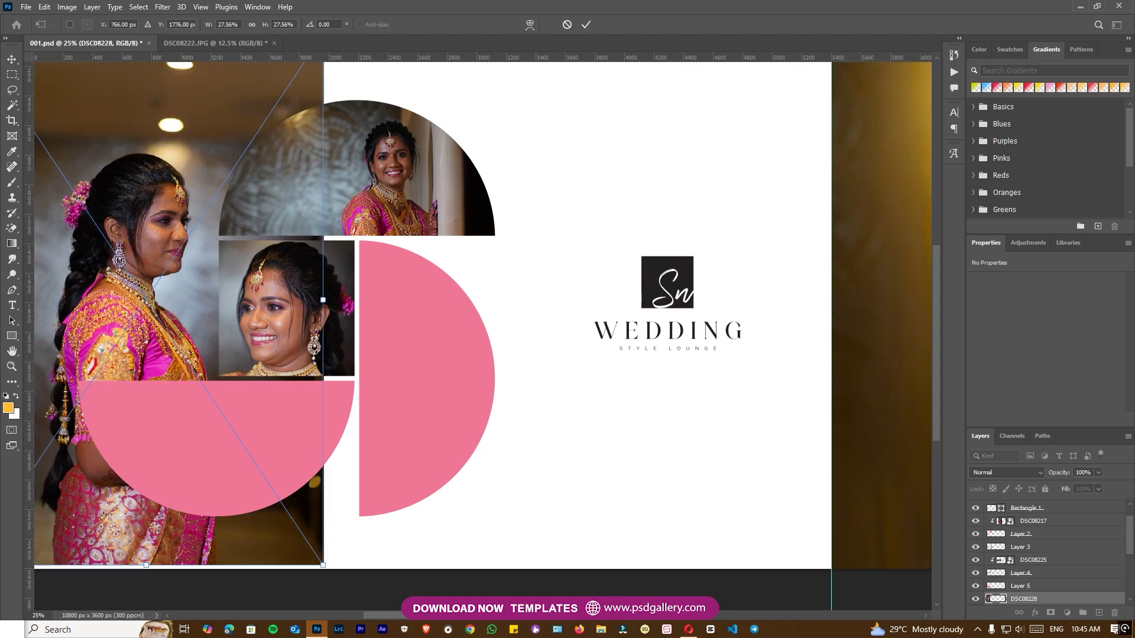
key("Escape")
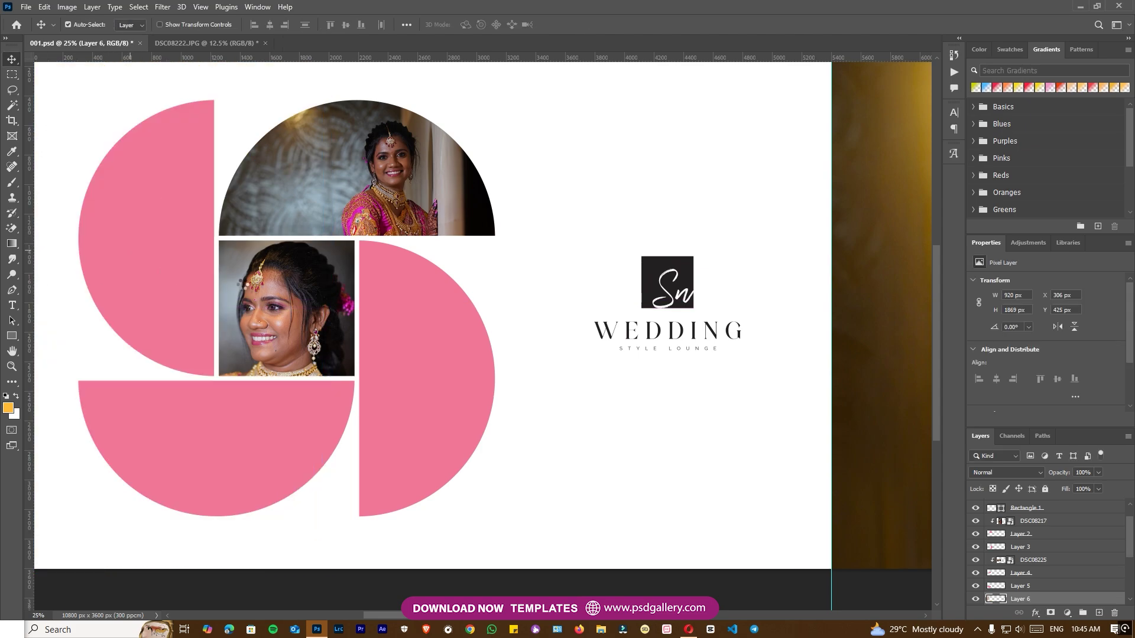
left_click_drag(467, 159, 112, 194)
key("Return")
key("ctrl+alt+g")
key("ctrl+t")
key("Return")
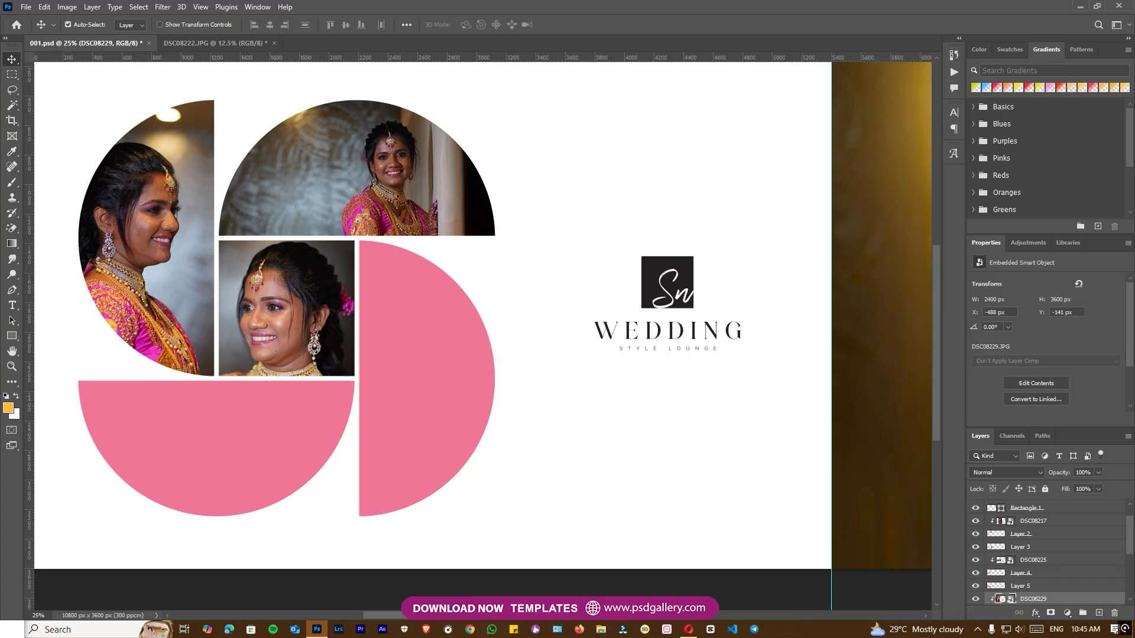
- Place DSC08230 above Layer 3, scale it to about 1278 px wide over the right half-circle and clip it there
left_click_drag(406, 301, 397, 357)
key("Escape")
right_click(396, 356)
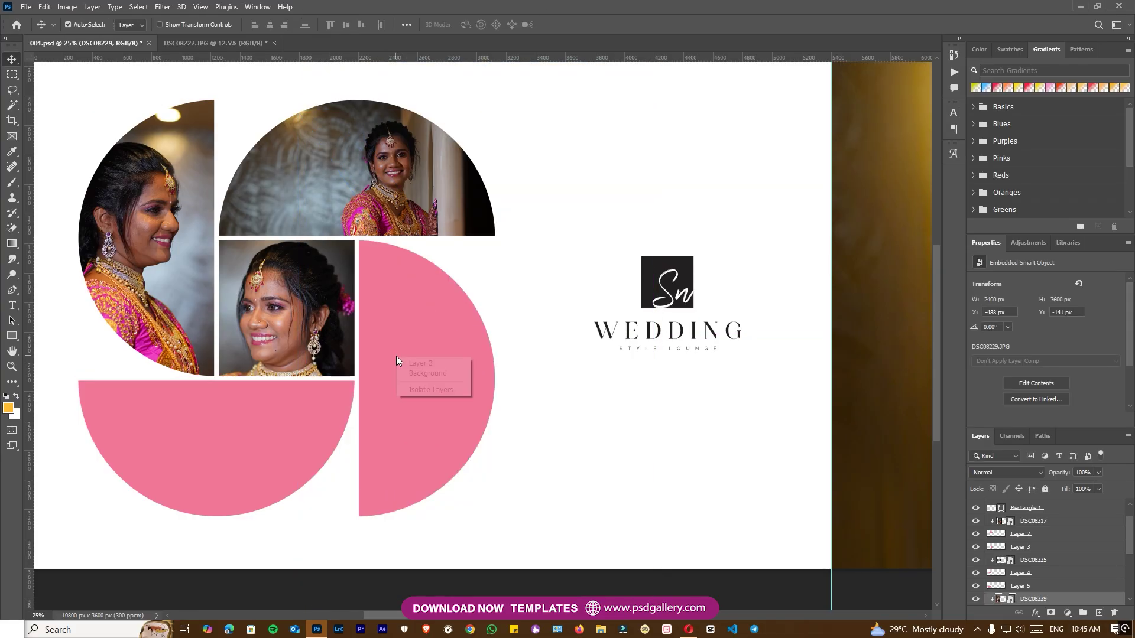
left_click(414, 362)
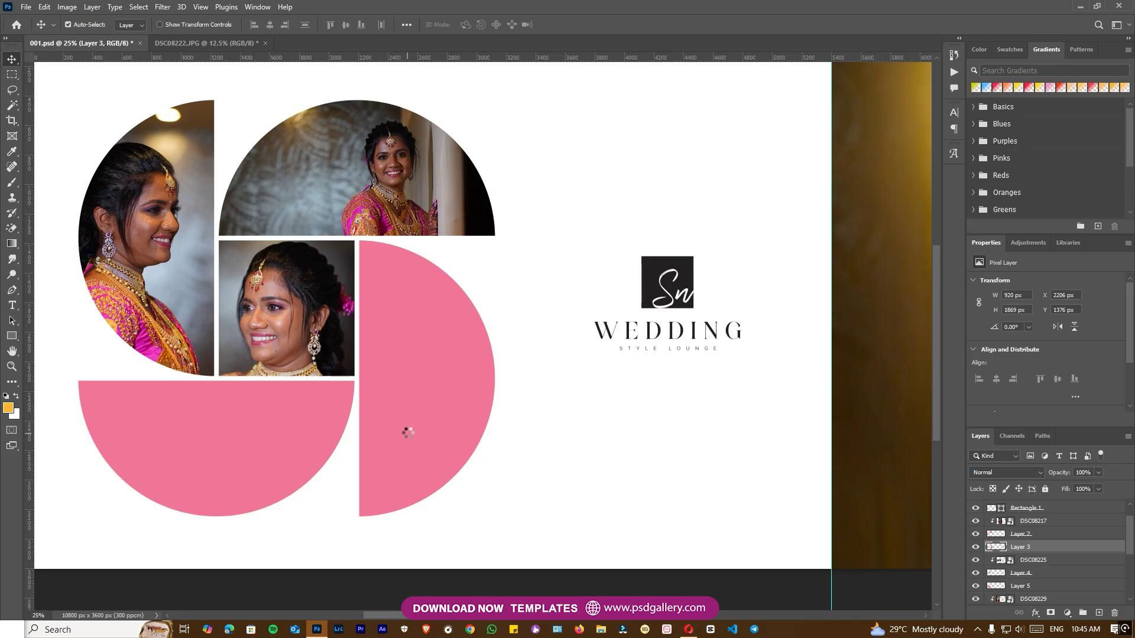
left_click_drag(462, 343, 385, 407)
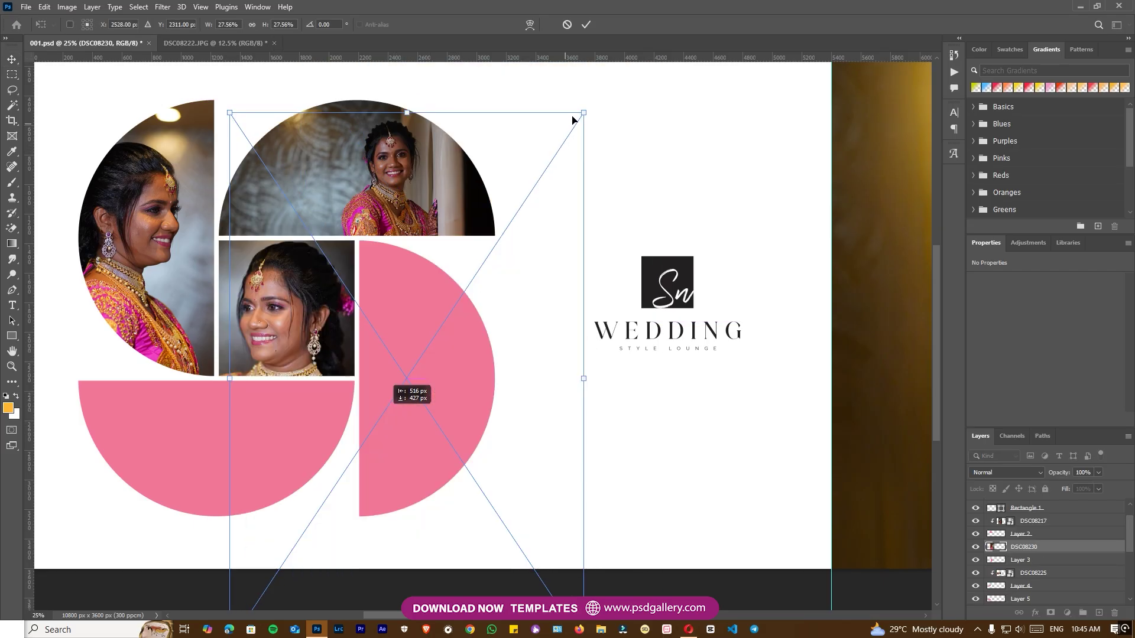
left_click_drag(583, 113, 501, 238)
key("Return")
key("ctrl+alt+g")
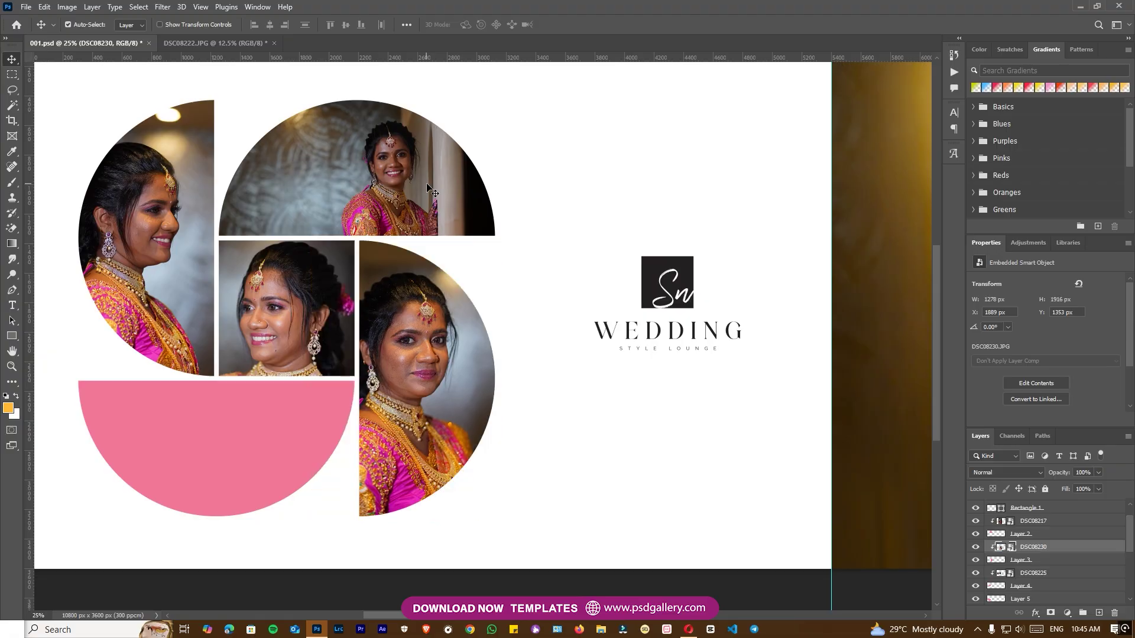
- Place DSC08234 above Layer 5, position the bride over the lower half-circle and clip the photo to it
right_click(247, 459)
left_click(258, 464)
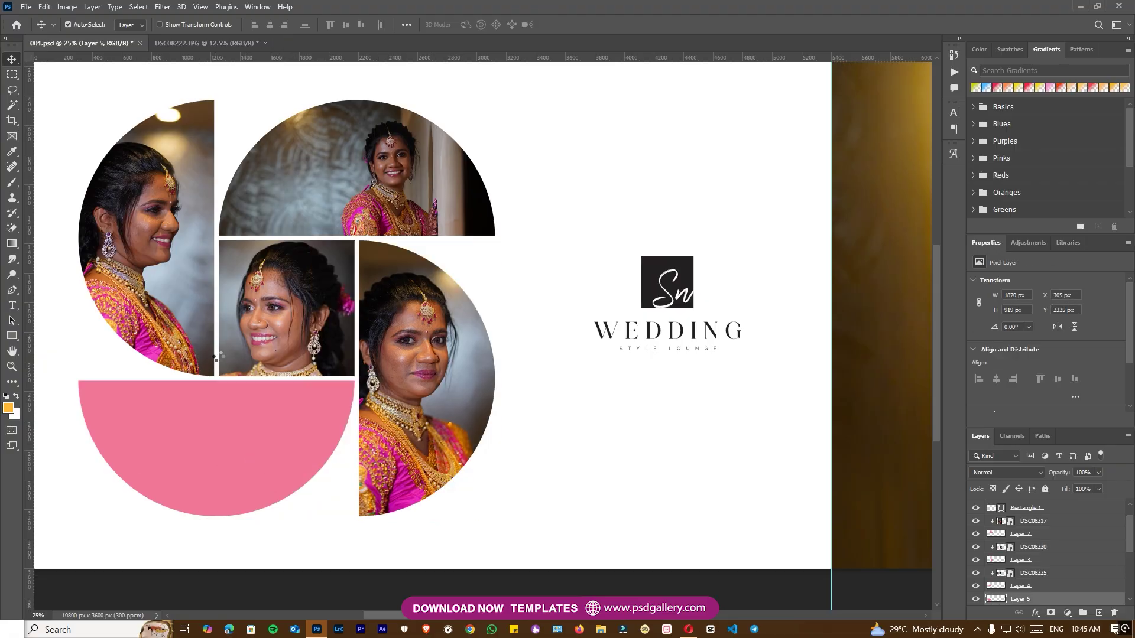
left_click_drag(466, 142, 212, 426)
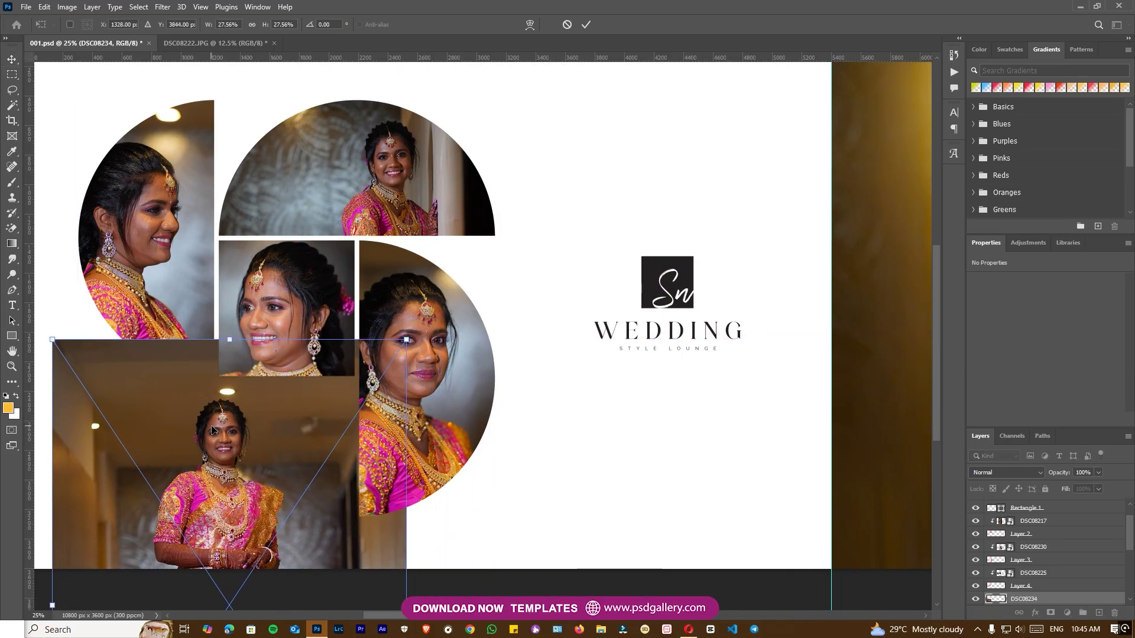
key("ctrl+alt+g")
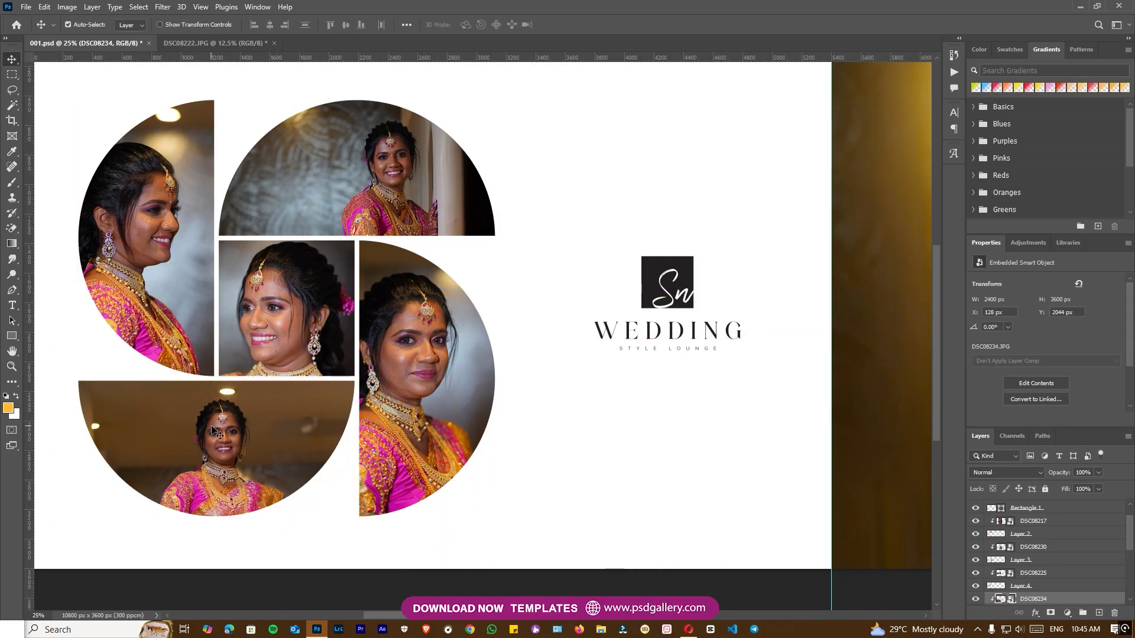
- Scale DSC08234 down to 22.68% and reposition the bride in the lower half-circle
left_click_drag(405, 341, 353, 368)
left_click_drag(210, 486, 211, 455)
key("Return")
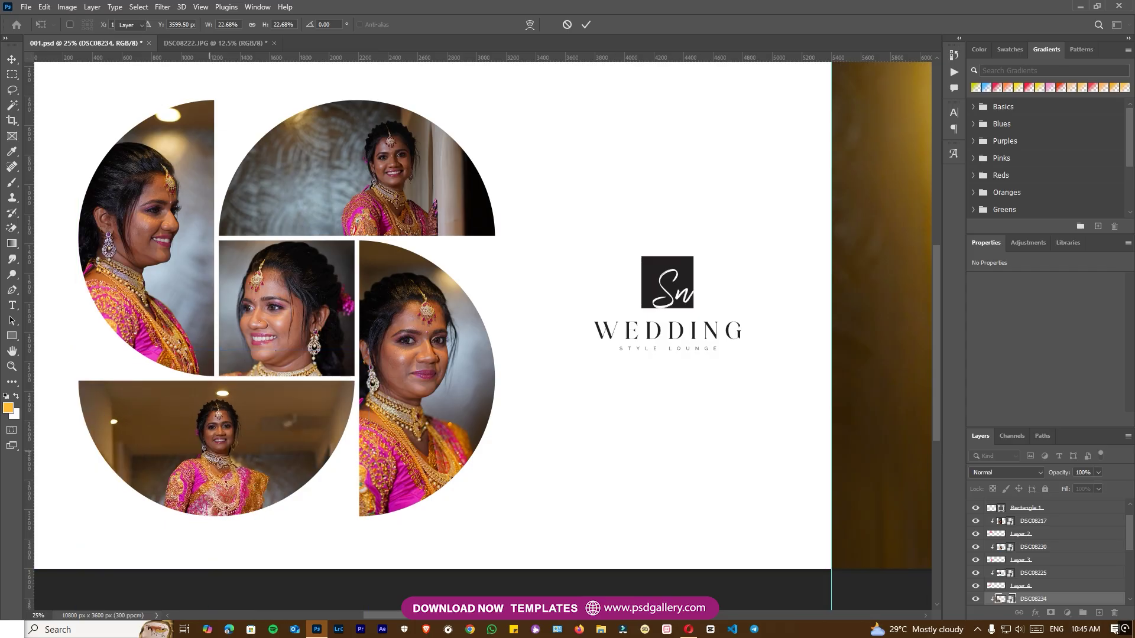
left_click(505, 383)
- Select Layer 7 copy, the large retouched bride photo, and open it in the Camera Raw filter
left_click_drag(504, 383, 327, 383)
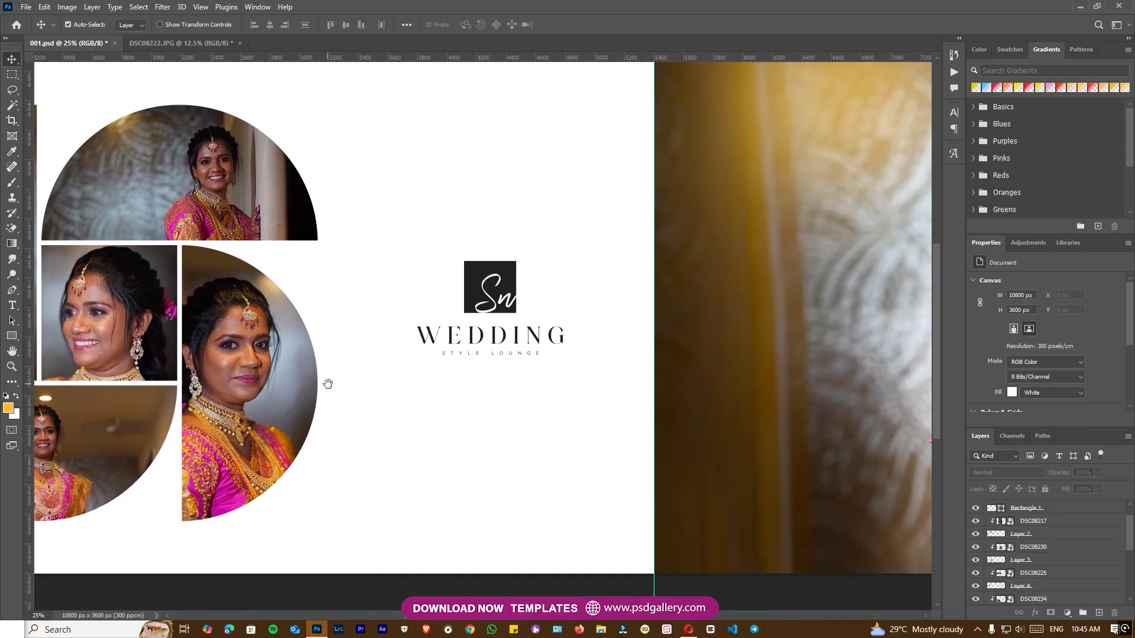
left_click_drag(444, 382, 573, 384)
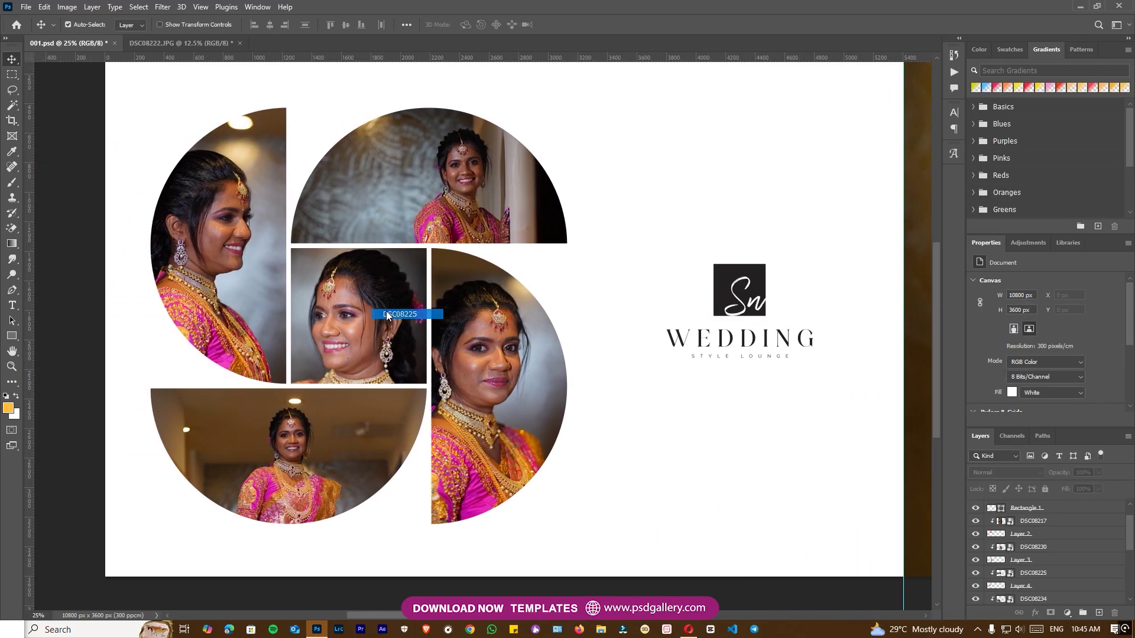
left_click(385, 311)
left_click_drag(679, 346, 545, 346)
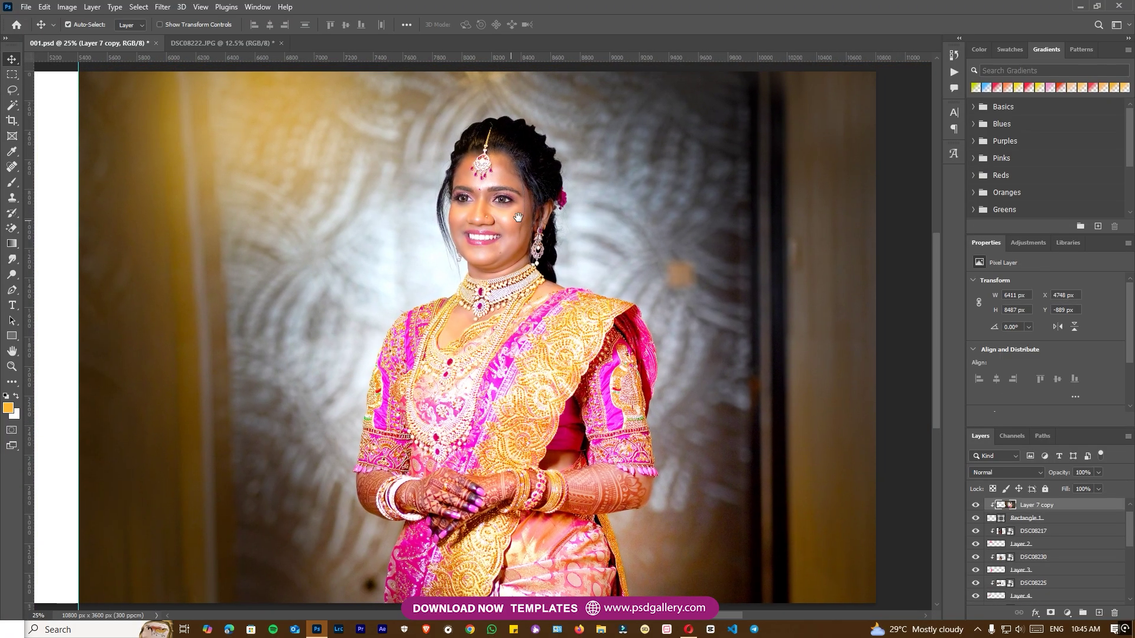
right_click(521, 220)
left_click(538, 223)
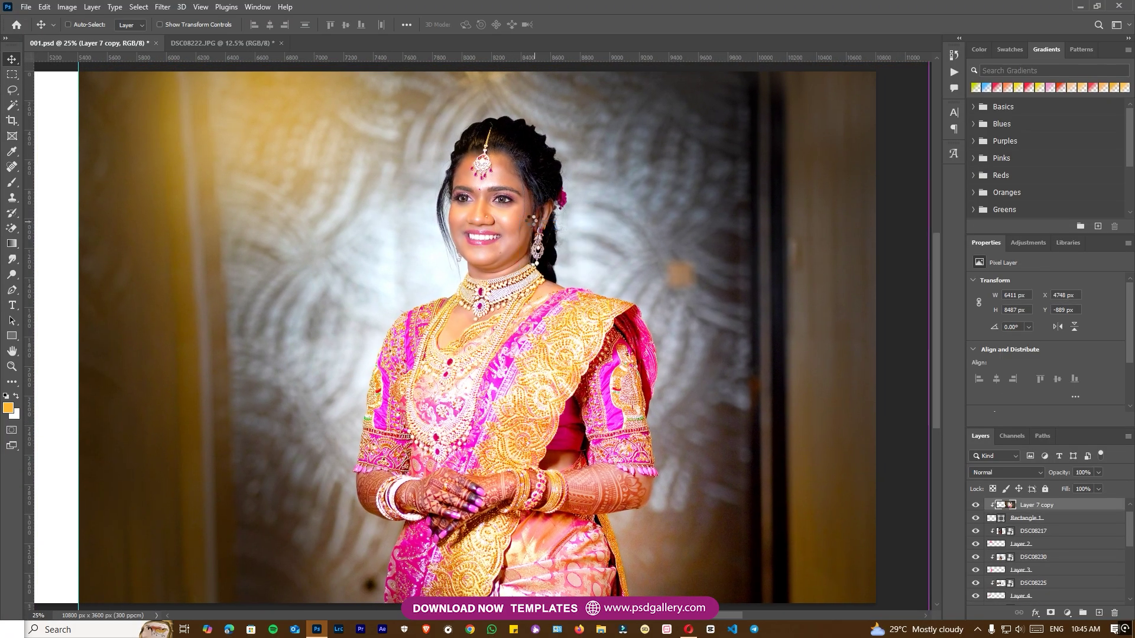
key("ctrl+shift+a")
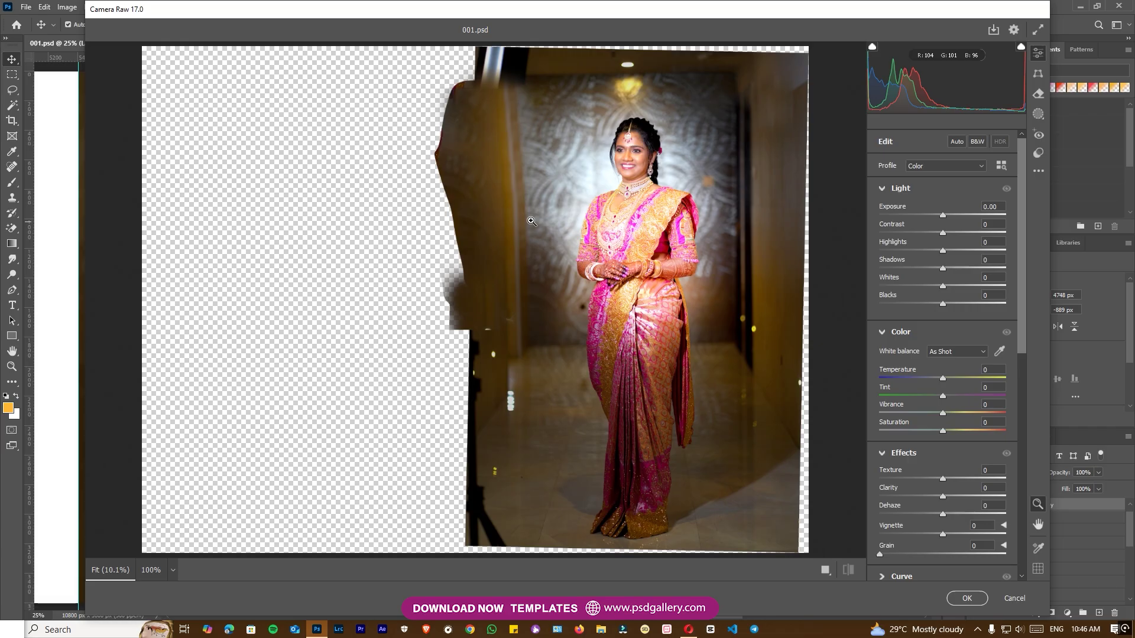
- Set the Oranges luminance to +1 in the Color Mixer for the large bride photo
left_click_drag(531, 221, 708, 122)
scroll(972, 402, "down", 2)
scroll(972, 402, "down", 6)
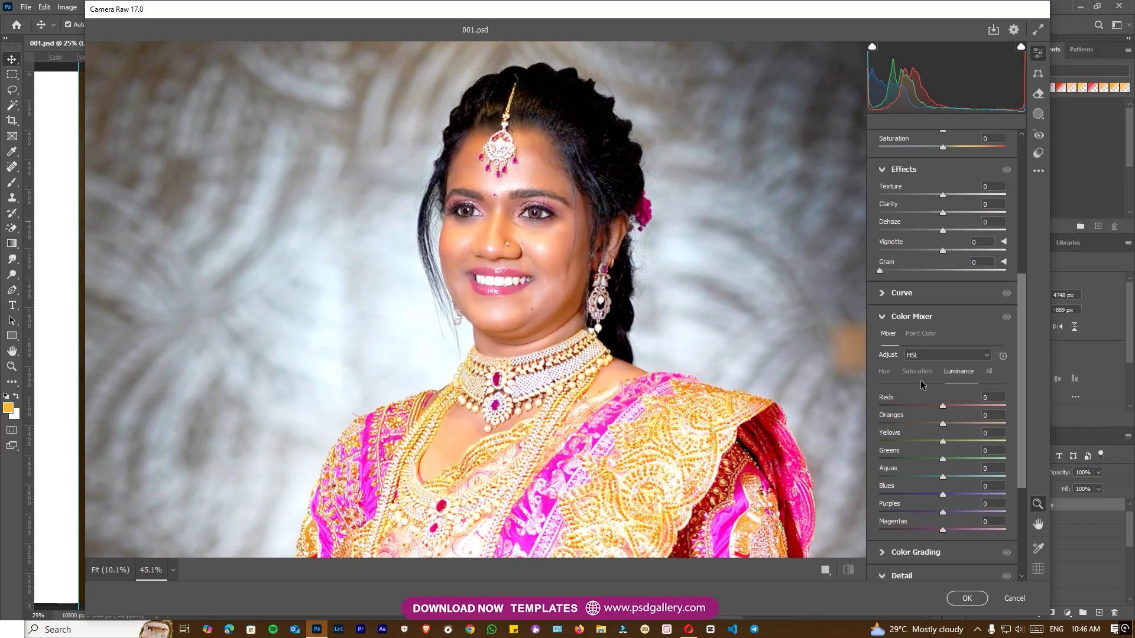
left_click(920, 373)
left_click_drag(935, 426, 944, 423)
left_click(958, 371)
scroll(791, 415, "down", 3)
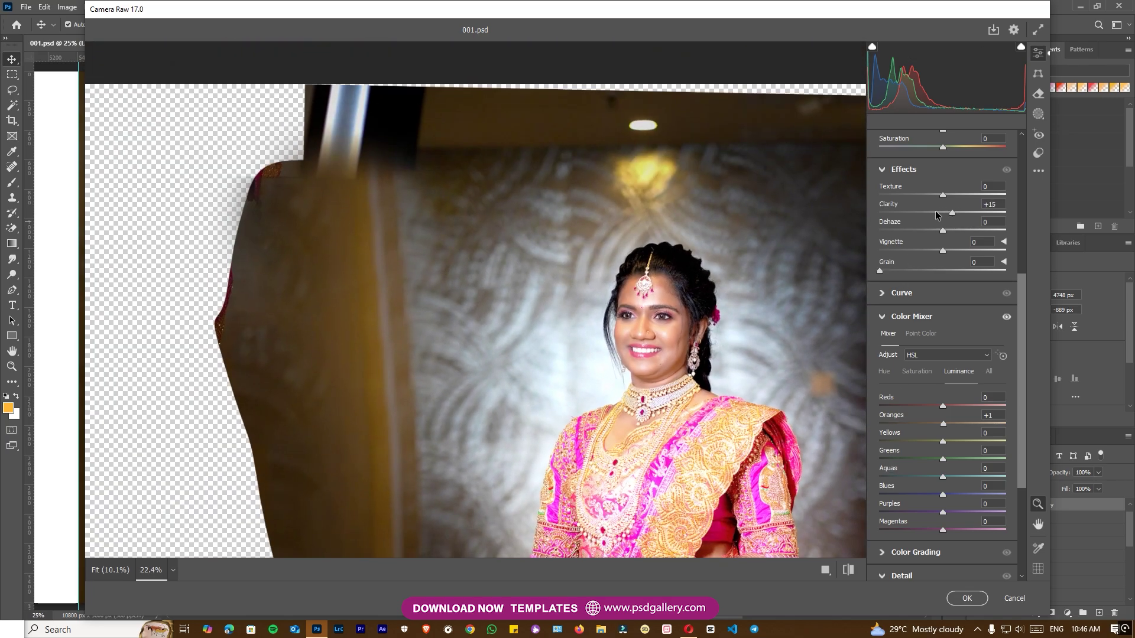
- Set the large bride photo's Clarity to +11
left_click_drag(954, 211, 952, 216)
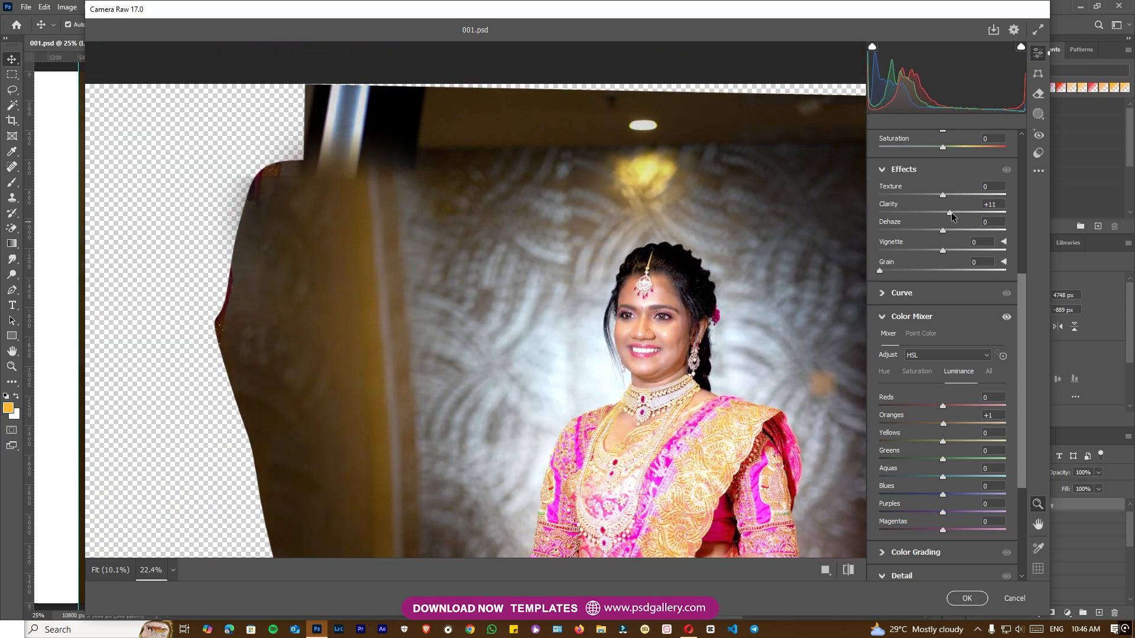
scroll(937, 331, "down", 3)
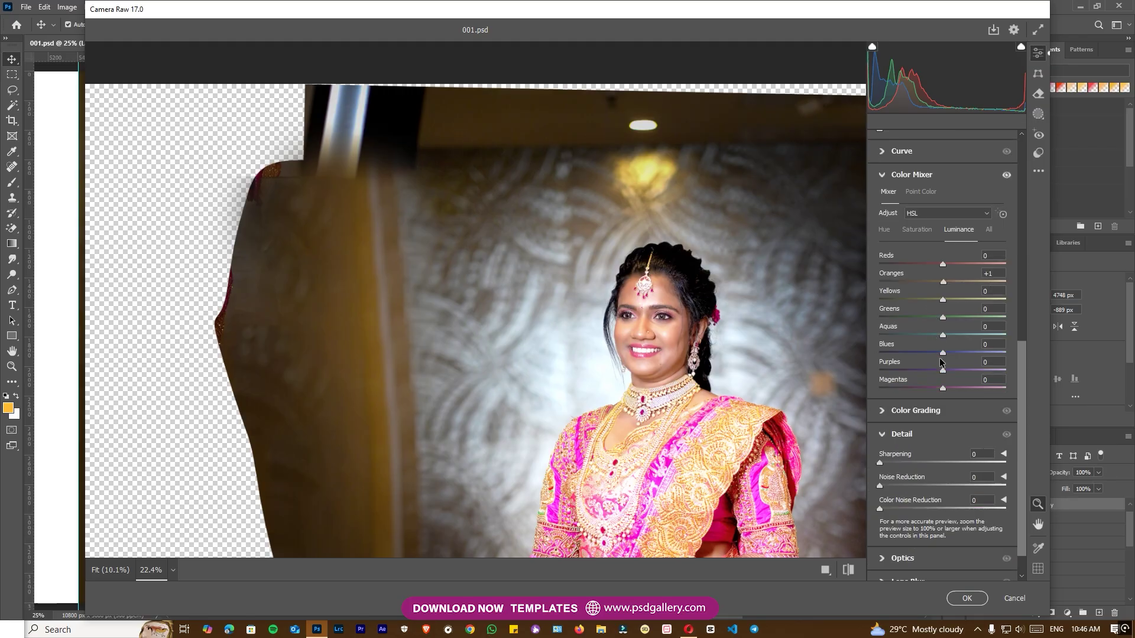
scroll(781, 441, "up", 3)
scroll(950, 449, "up", 5)
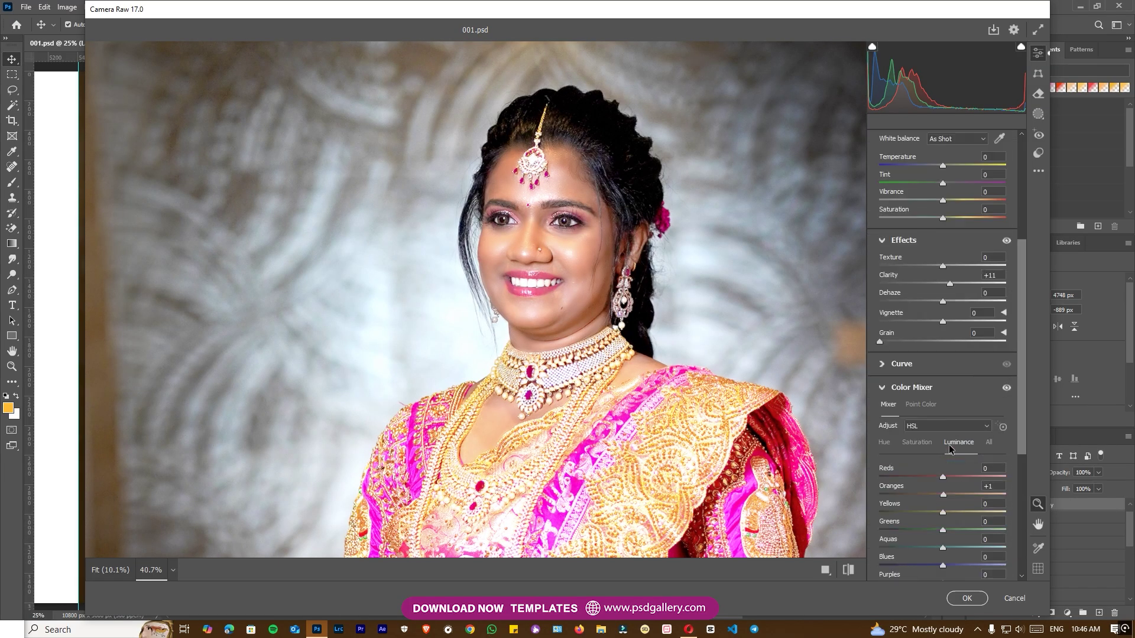
- Set Highlights to about -18 and Whites to +20, and apply Camera Raw to the large bride photo
scroll(921, 335, "up", 4)
left_click_drag(943, 250, 959, 286)
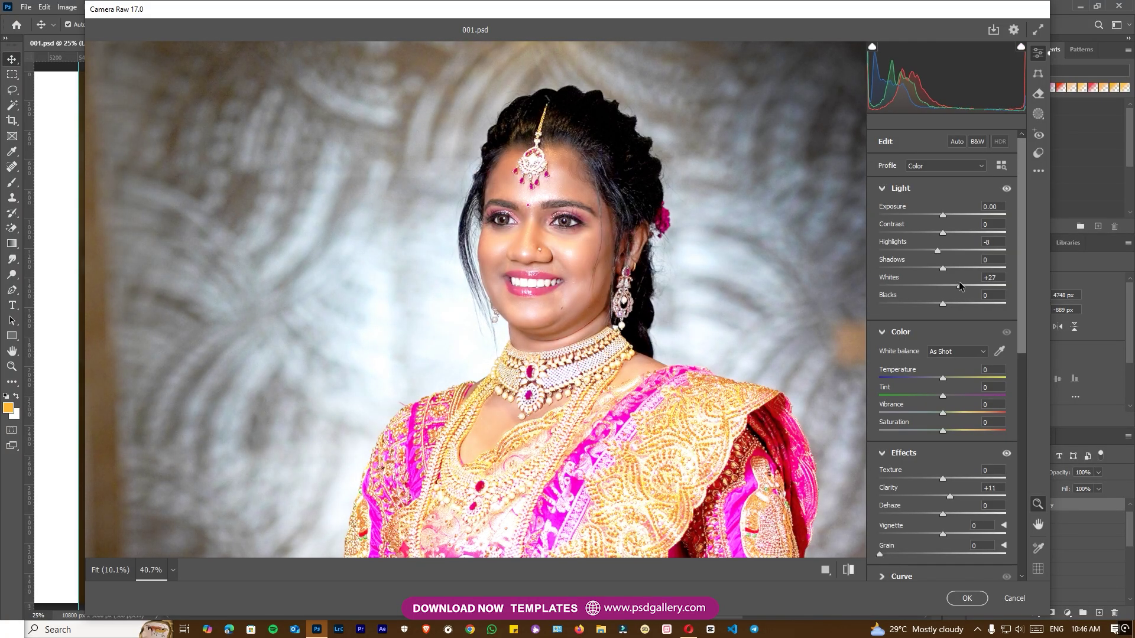
left_click_drag(926, 247, 920, 248)
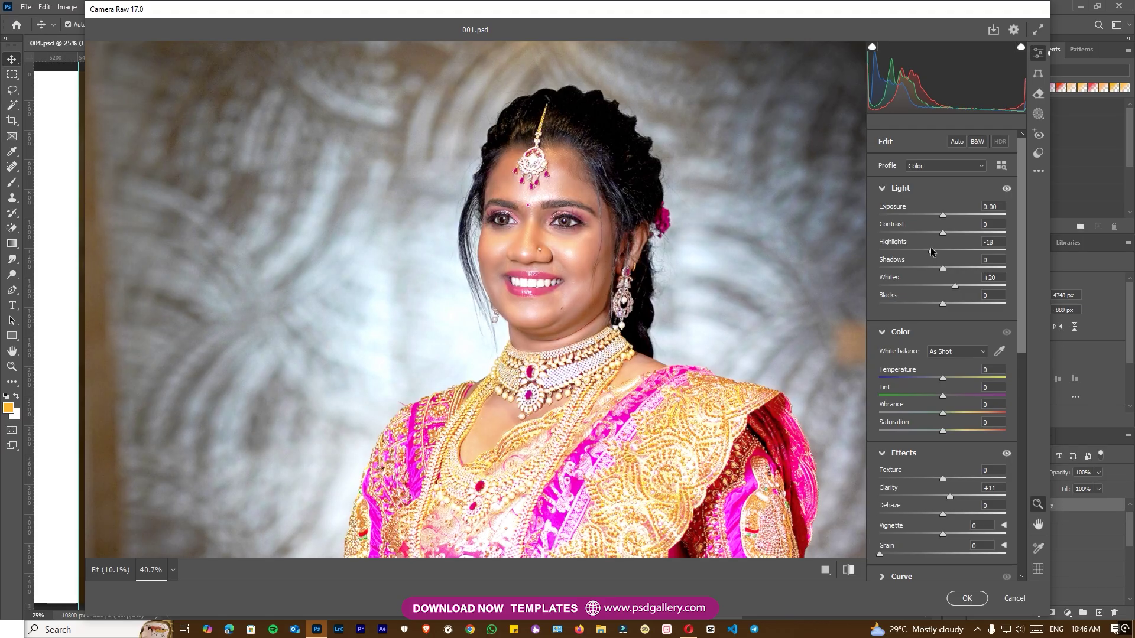
left_click(966, 599)
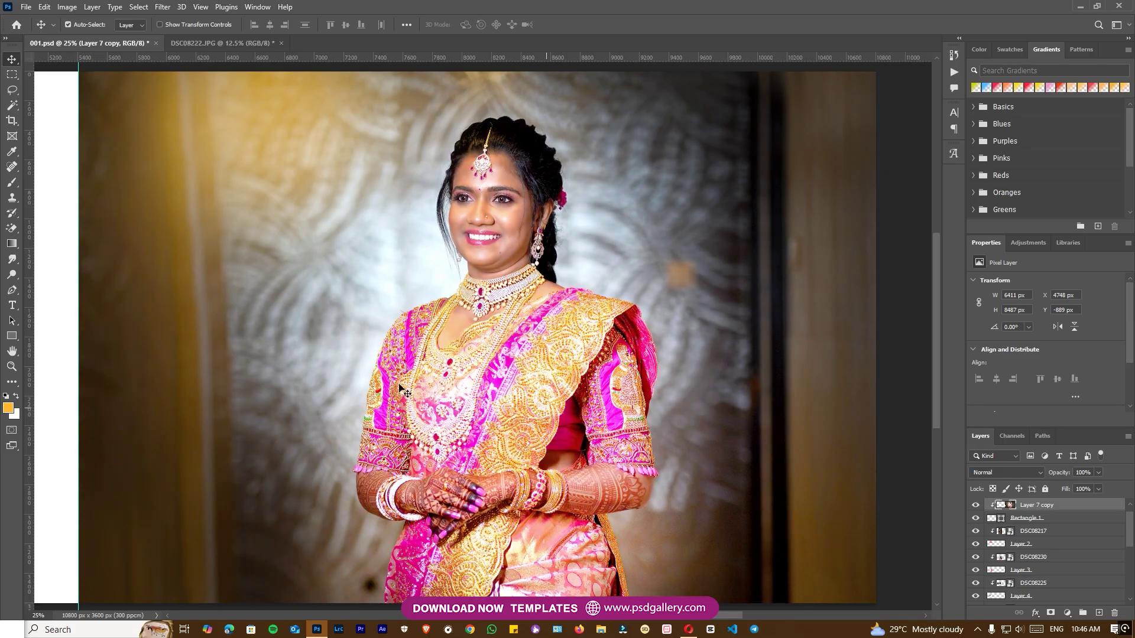
- Burn the midtones at 50% exposure over the blouse and necklace in the large bride photo
right_click(11, 275)
left_click(59, 273)
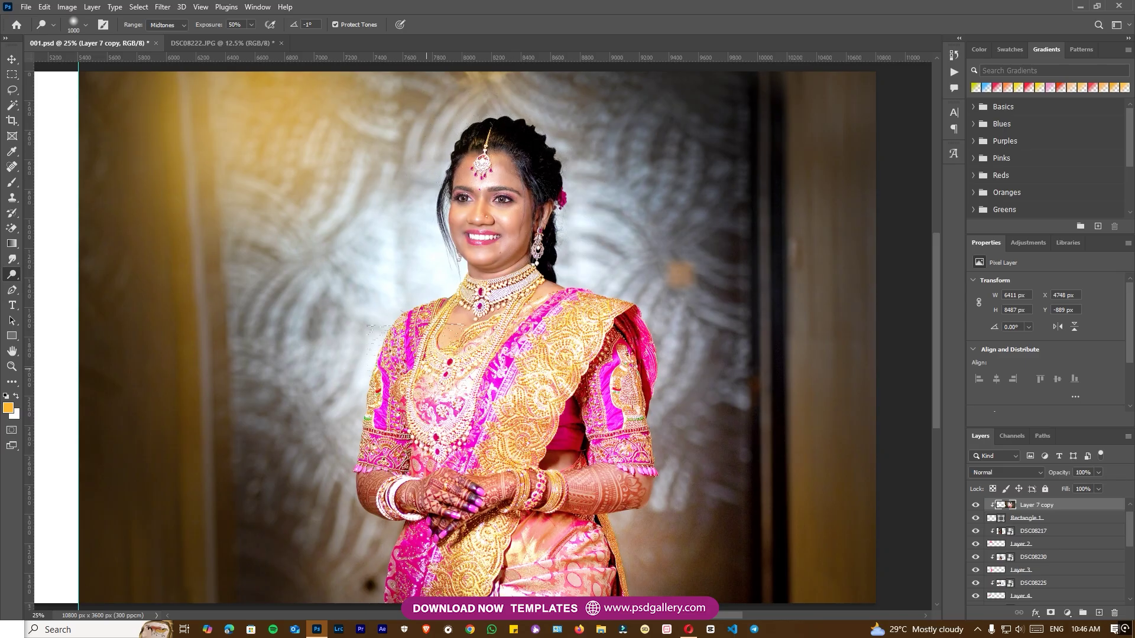
right_click(17, 277)
left_click(51, 286)
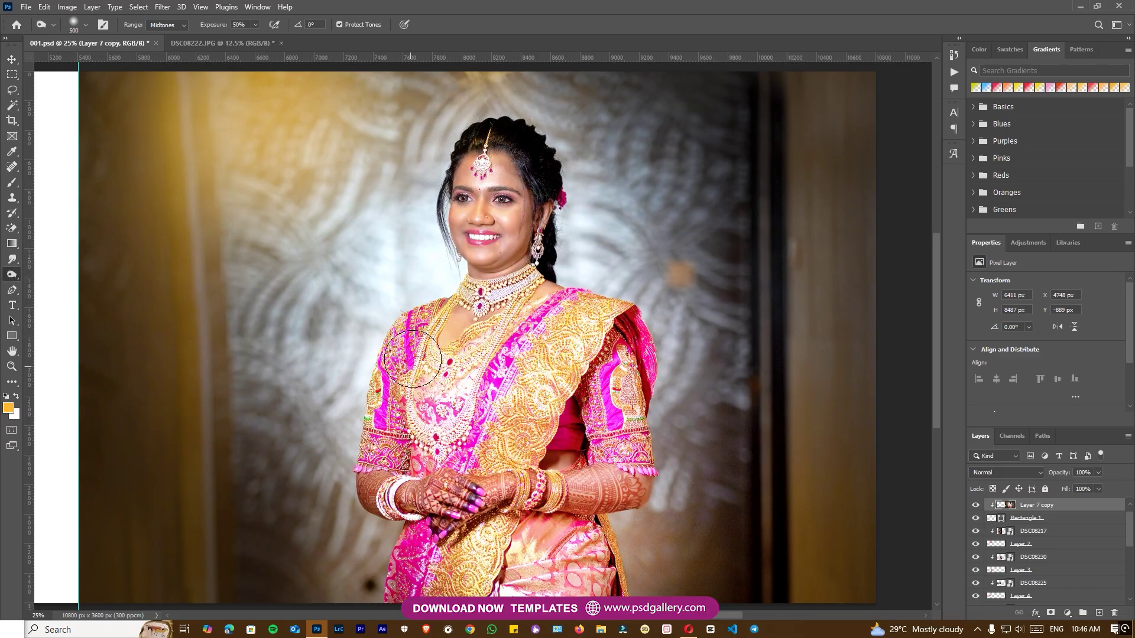
mouse_move(436, 381)
left_mouse_down()
mouse_move(410, 434)
mouse_move(360, 460)
mouse_move(400, 422)
mouse_move(430, 325)
left_mouse_up()
- Dodge the midtones at 50% exposure across the bride's hands, forearms and lower saree
right_click(11, 274)
left_click(50, 277)
left_click_drag(381, 501, 647, 507)
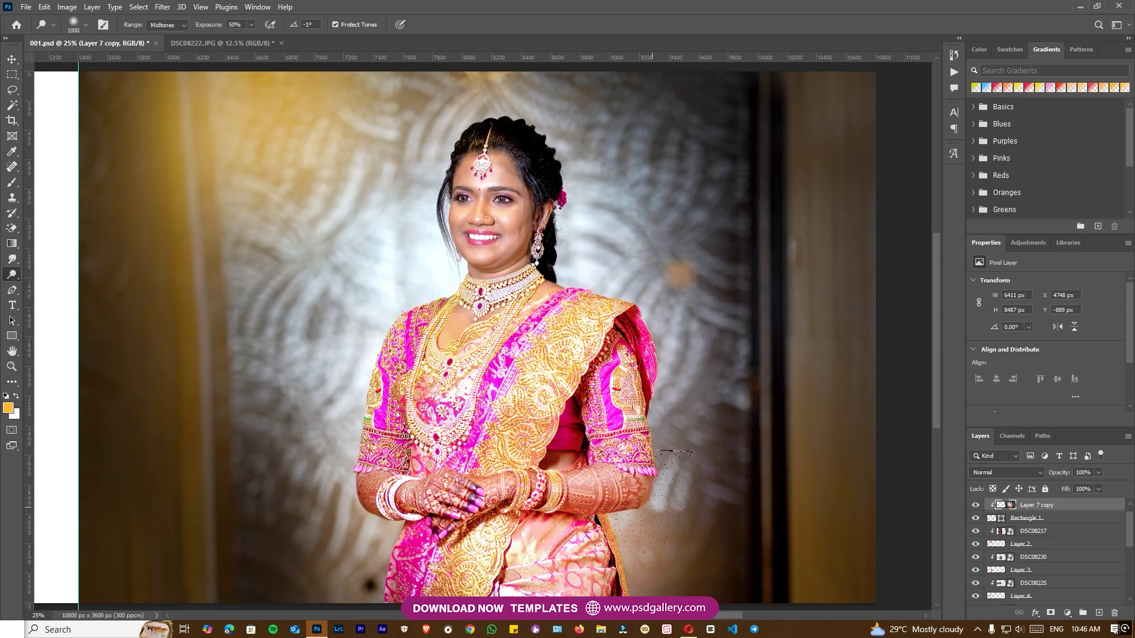
scroll(569, 547, "down", 2)
left_click(421, 506)
left_click(630, 526)
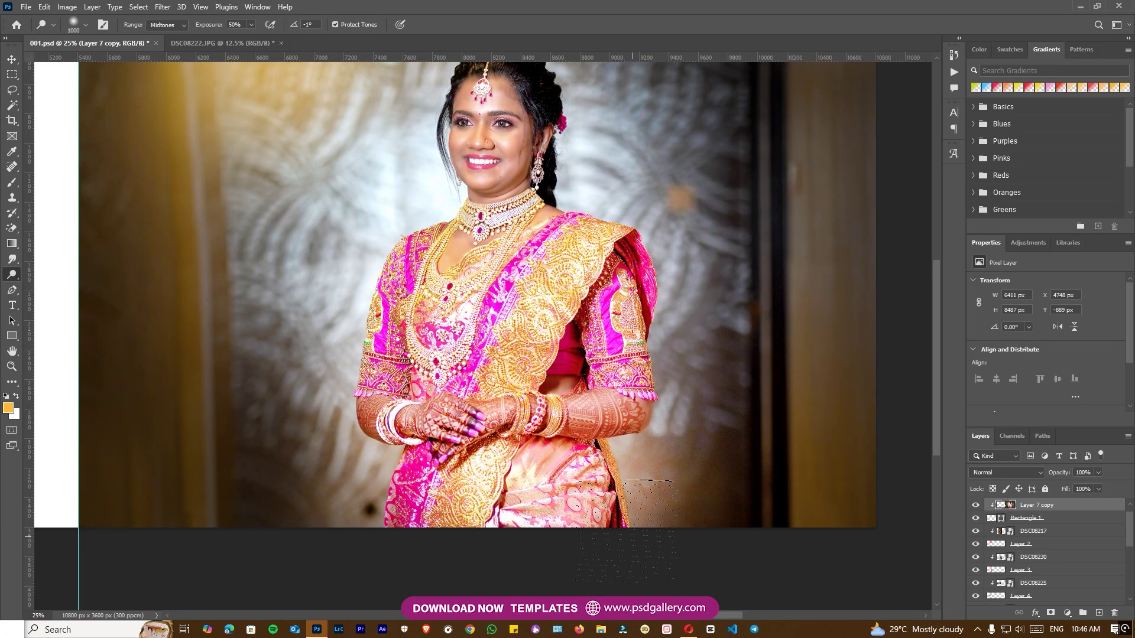
- Dodge the midtones over the bride's neck, face and hair with the same large brush
scroll(621, 503, "up", 1)
left_click(524, 239)
left_click(465, 188)
left_click(513, 111)
- Review the whole spread, from the large bride photo to the clipped portraits on the logo page
key("ctrl+minus")
key("ctrl+minus")
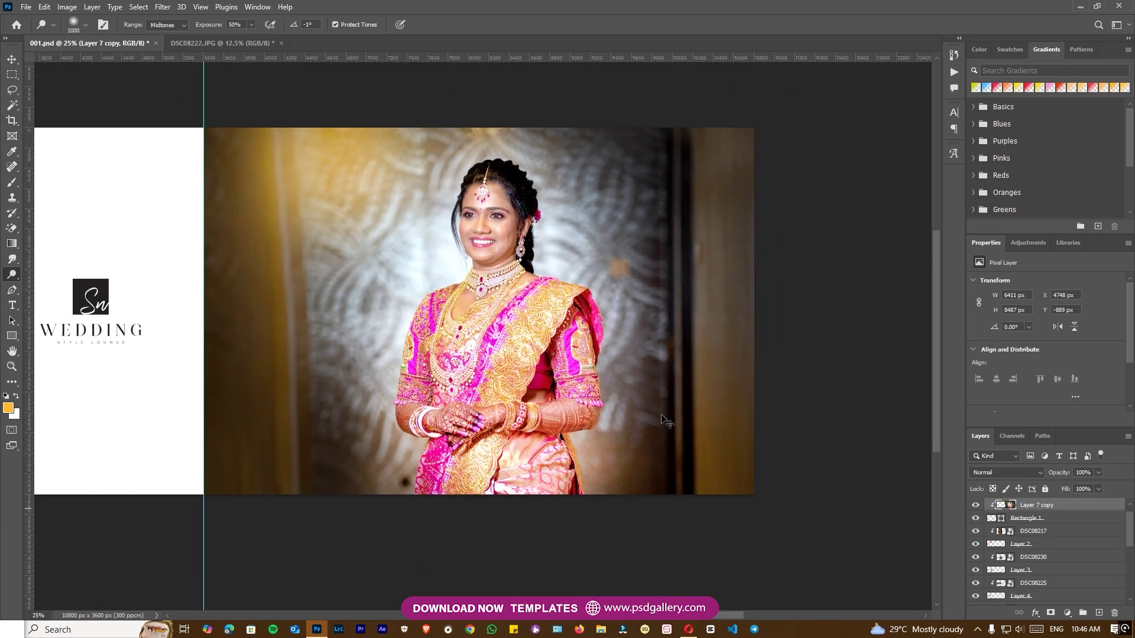
key("v")
key("ctrl+plus")
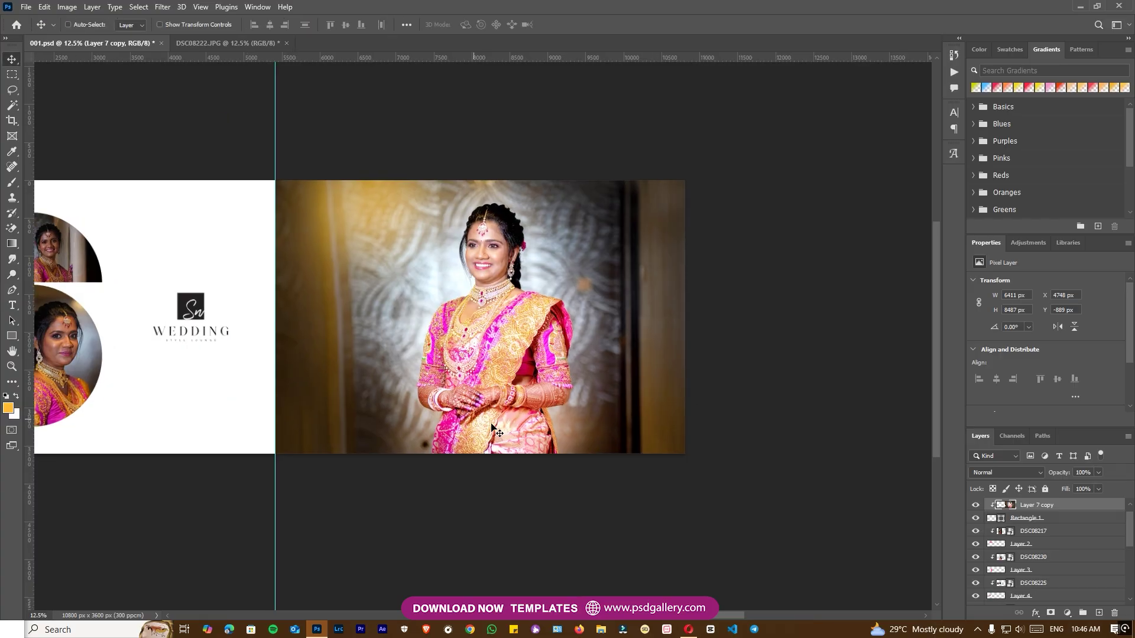
left_click_drag(392, 407, 502, 411)
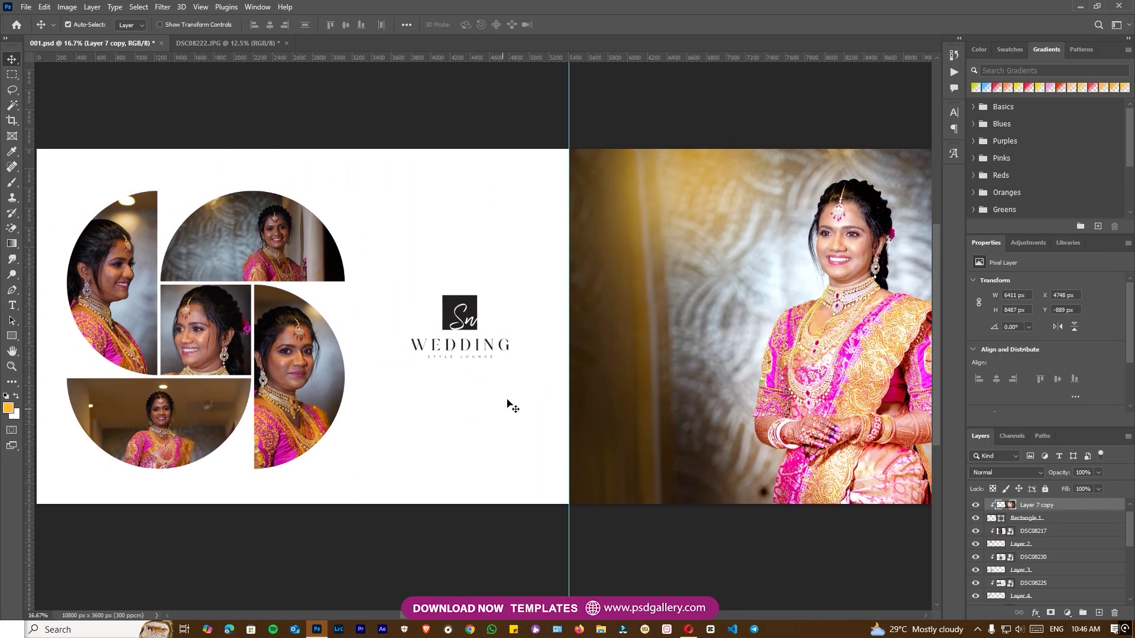
mouse_move(832, 333)
left_mouse_down()
mouse_move(766, 345)
mouse_move(834, 337)
left_mouse_up()
key("ctrl+plus")
left_click_drag(172, 367, 450, 355)
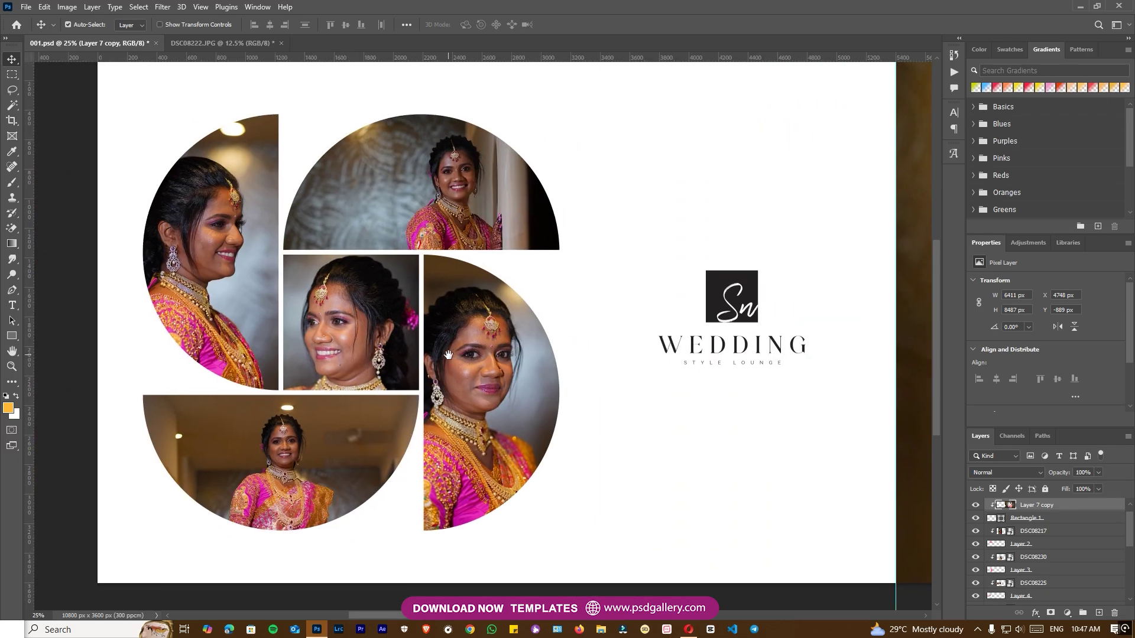
- Brighten DSC08230 in the right half-circle using Levels with midtones 1.31 and white input 195
right_click(482, 370)
left_click(493, 377)
right_click(493, 377)
left_click(495, 379)
key("ctrl+l")
left_click_drag(629, 126, 796, 151)
left_click_drag(688, 282, 683, 280)
left_click_drag(772, 281, 739, 282)
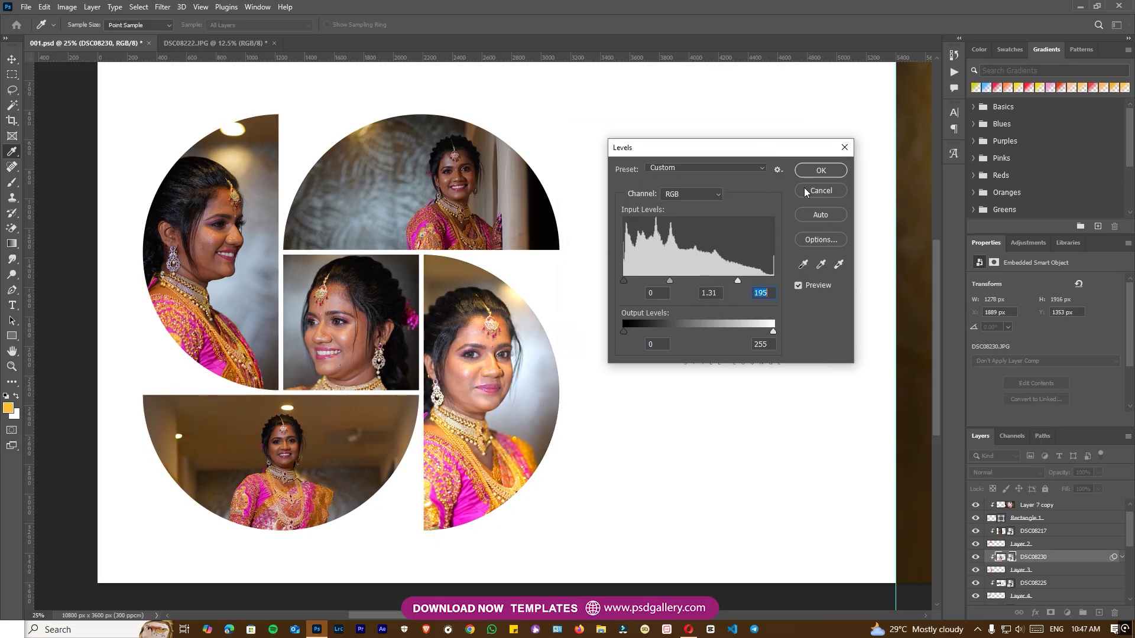
left_click(816, 172)
- Apply Camera Raw to DSC08230, lowering Texture to about -90 and raising Whites to about +34
right_click(524, 383)
left_click(530, 391)
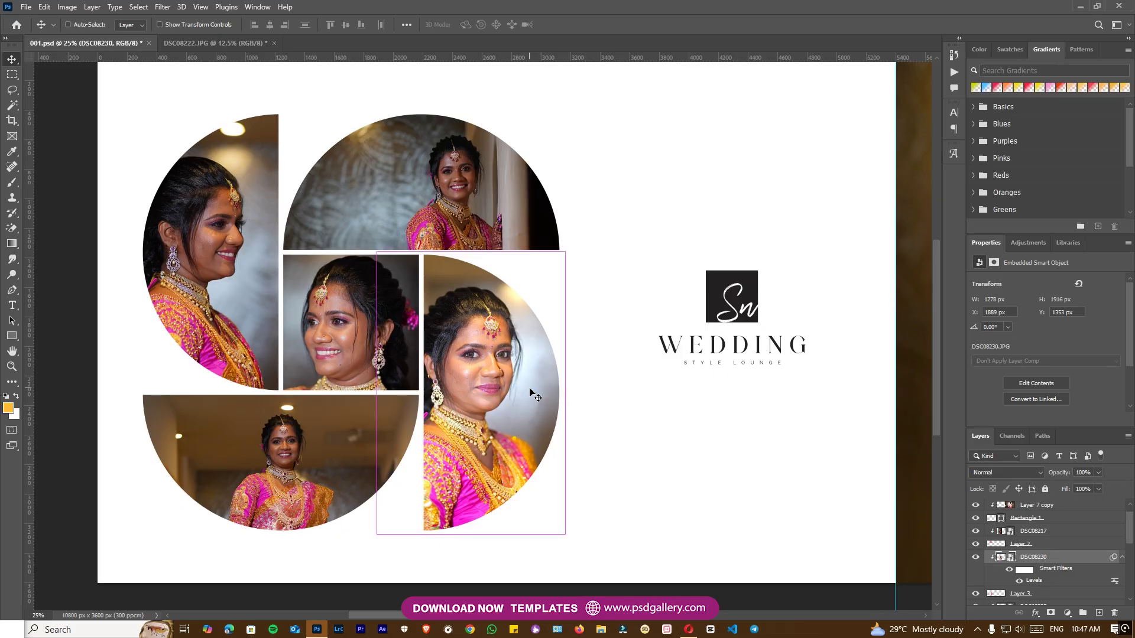
key("ctrl+shift+a")
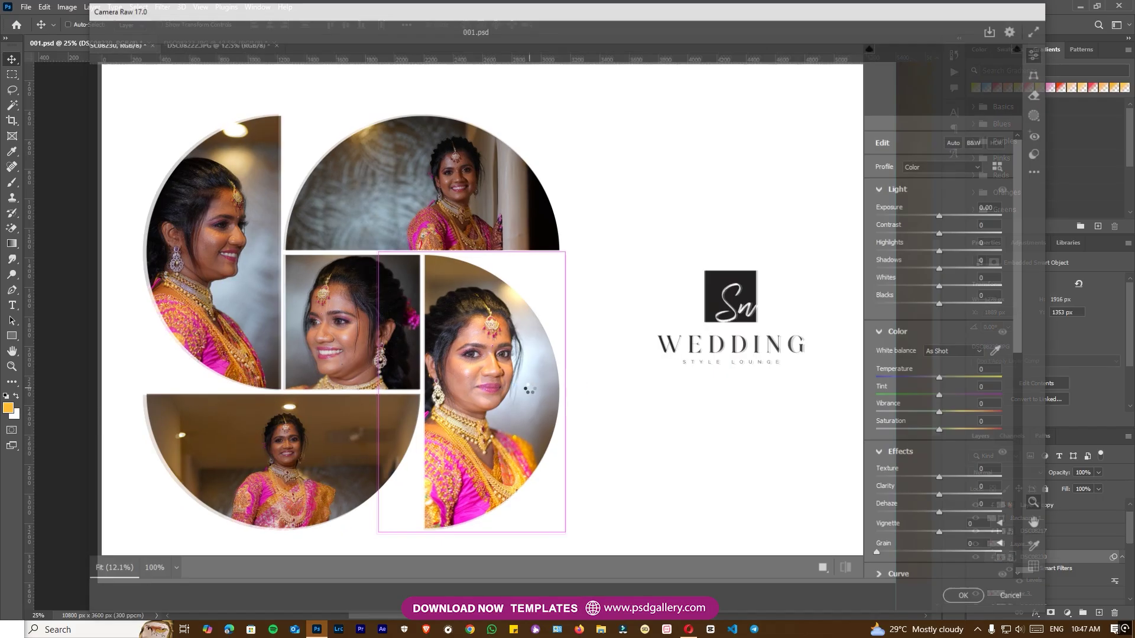
left_click_drag(260, 332, 389, 316)
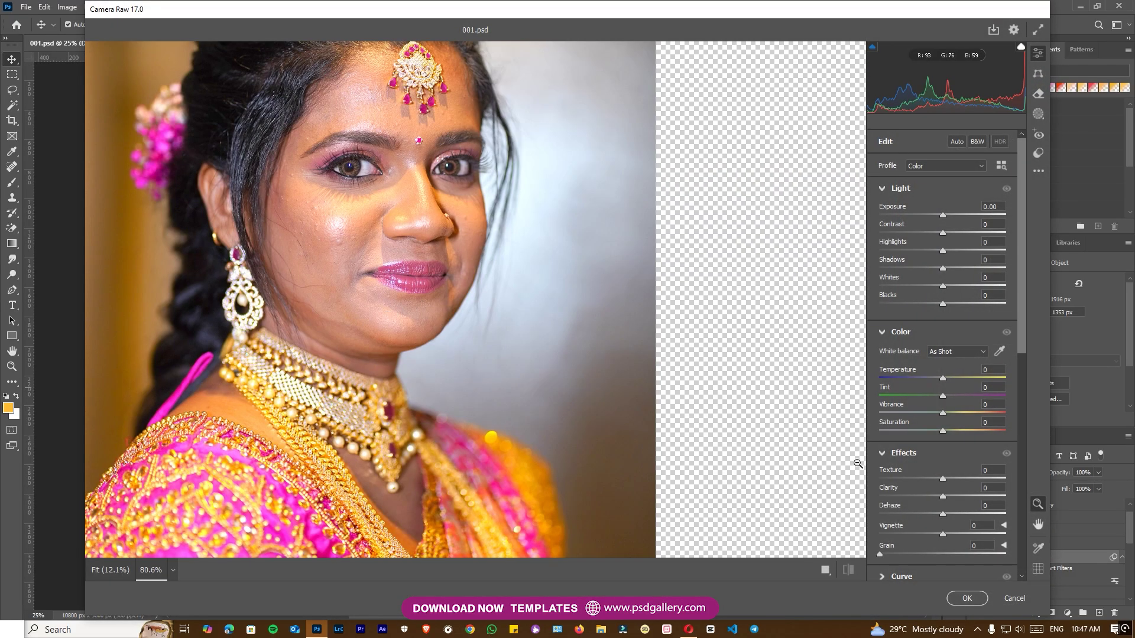
left_click_drag(943, 479, 884, 478)
left_click_drag(943, 286, 965, 286)
left_click(959, 600)
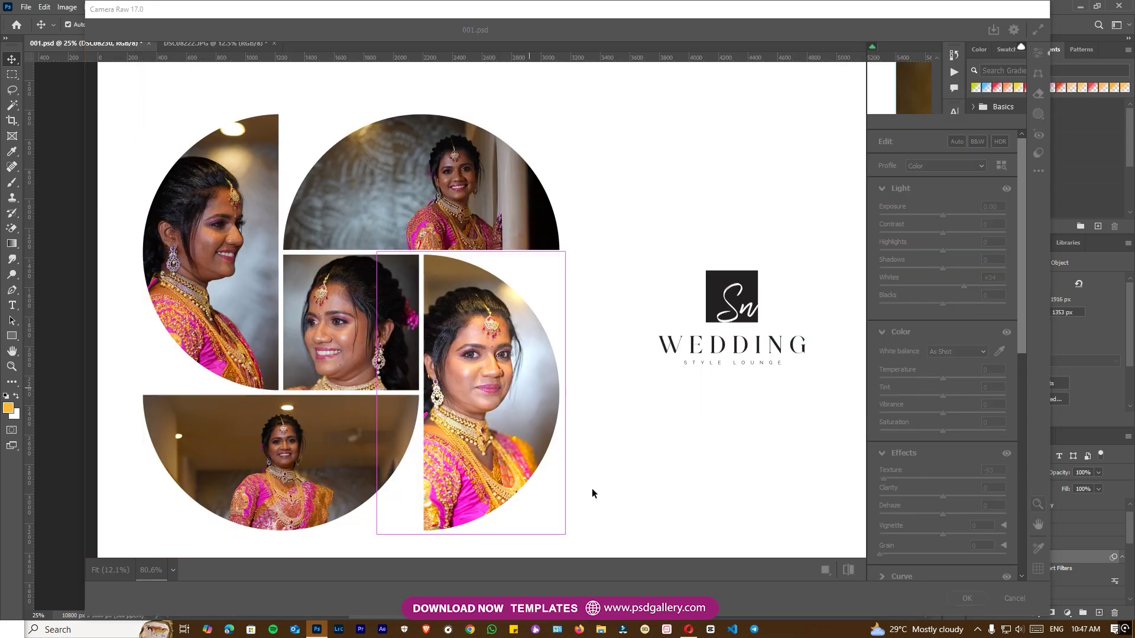
- Open DSC08217 from the upper half-circle in Camera Raw and set Texture -37, Blacks +92, Exposure +1.05 and Whites about +33
right_click(445, 177)
left_click(448, 182)
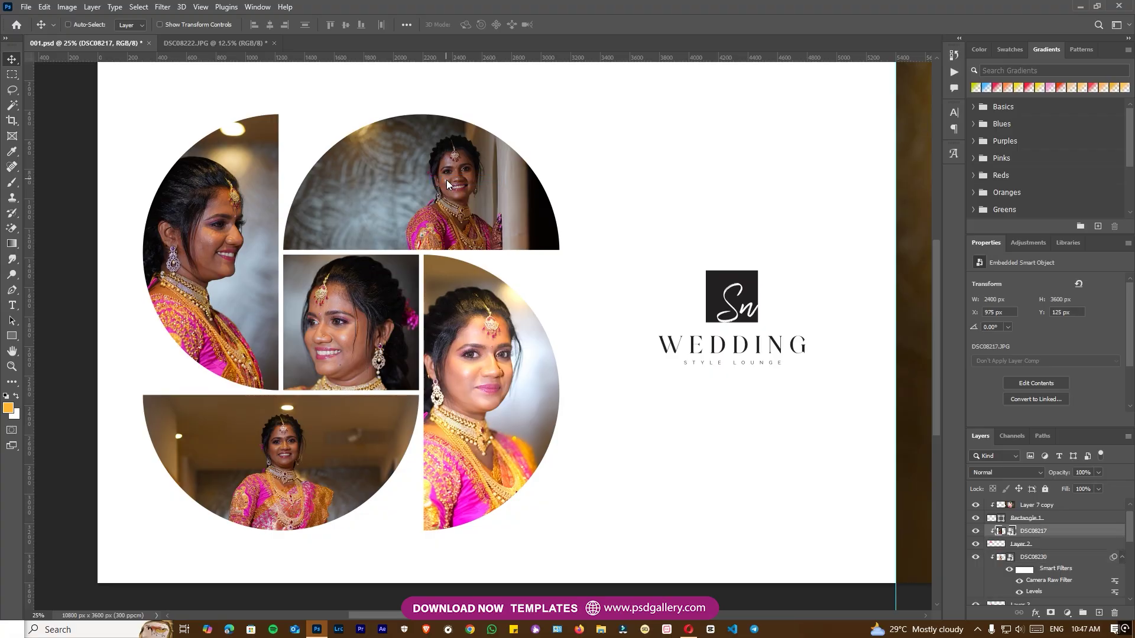
key("shift+ctrl+a")
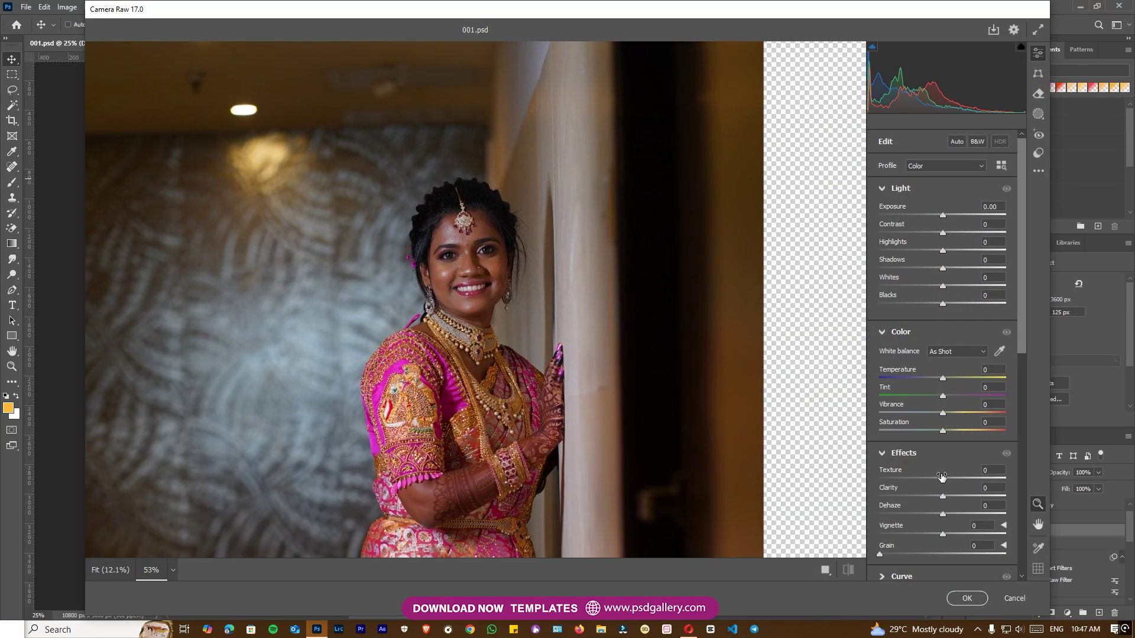
left_click_drag(941, 476, 920, 476)
left_click_drag(942, 303, 1001, 303)
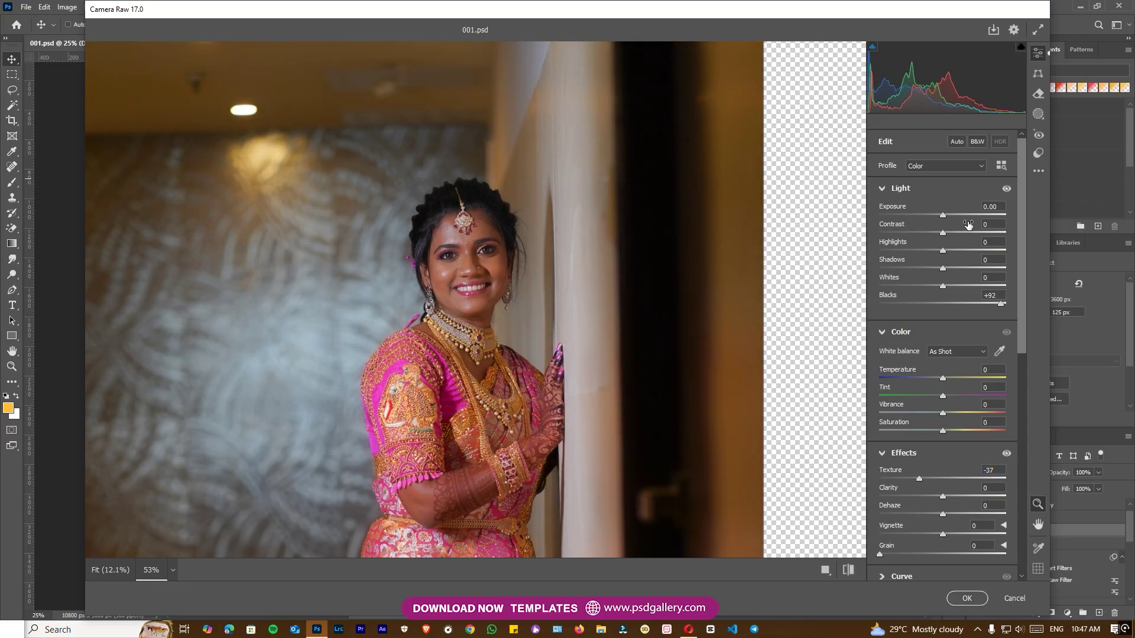
left_click_drag(944, 217, 955, 213)
left_click_drag(943, 285, 971, 280)
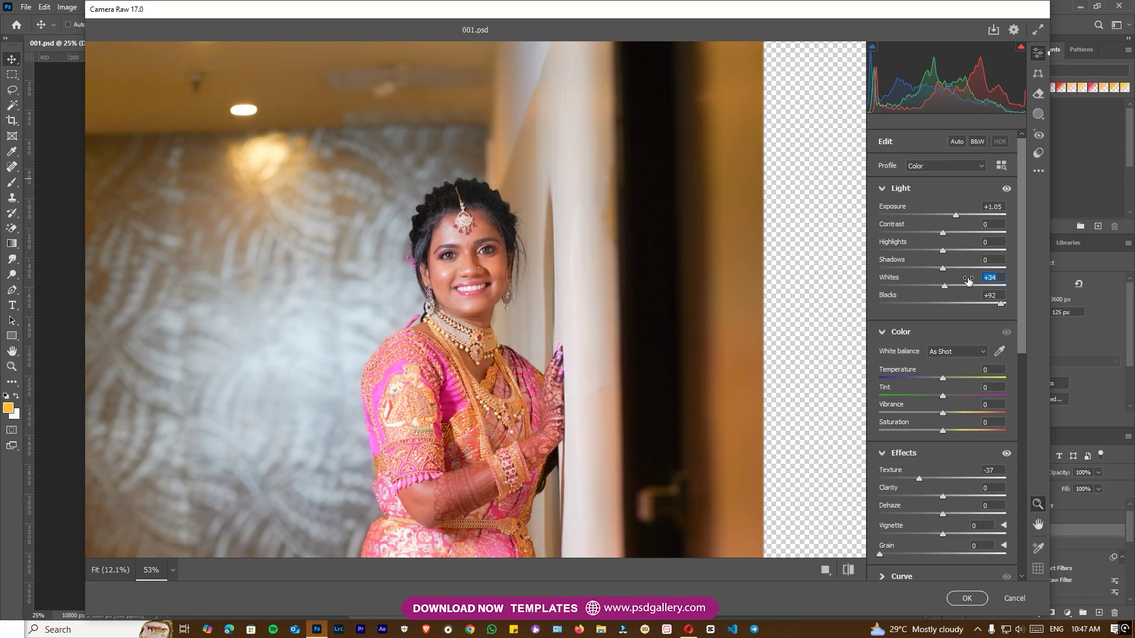
- Set the Oranges saturation of DSC08217 to -23 and apply the Camera Raw filter
scroll(931, 428, "down", 5)
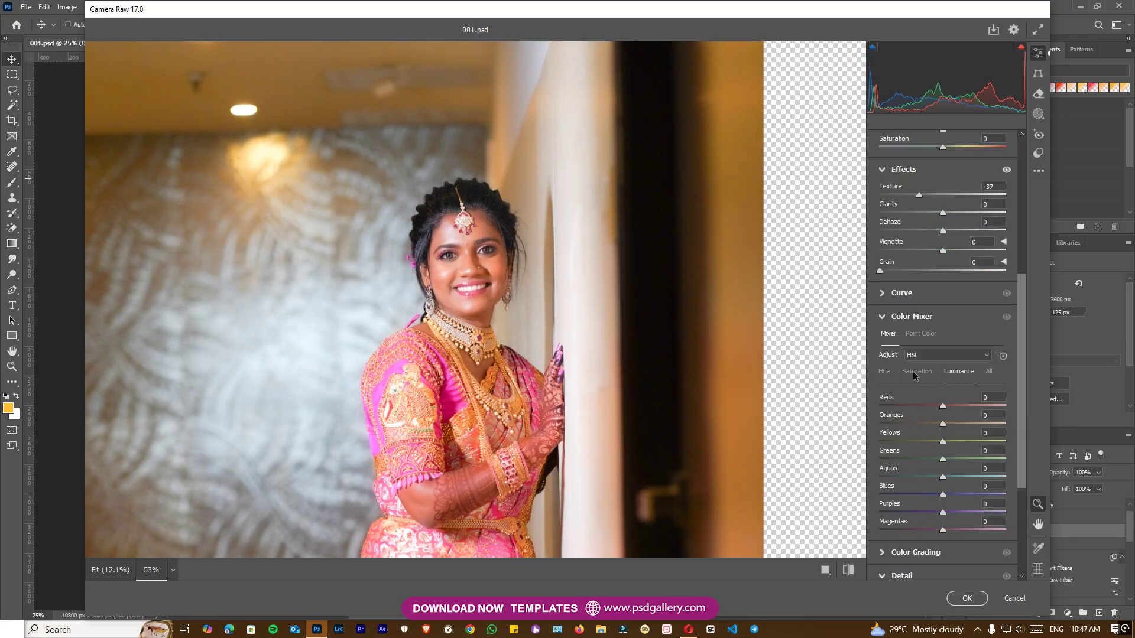
key("ctrl+alt+shift+s")
left_click_drag(943, 423, 928, 423)
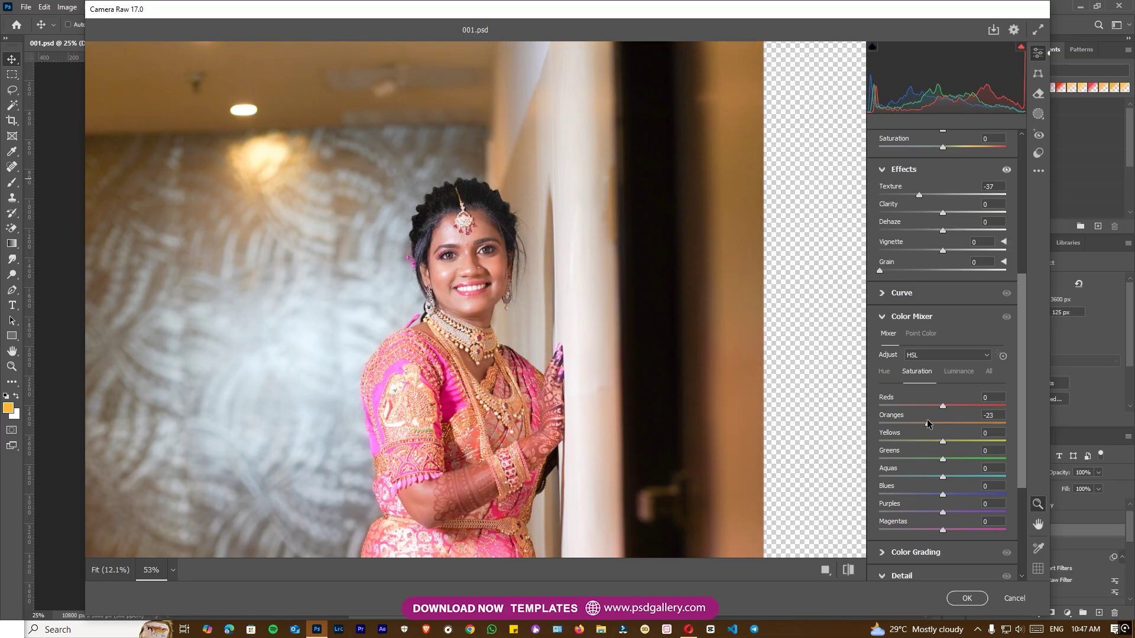
scroll(958, 336, "up", 5)
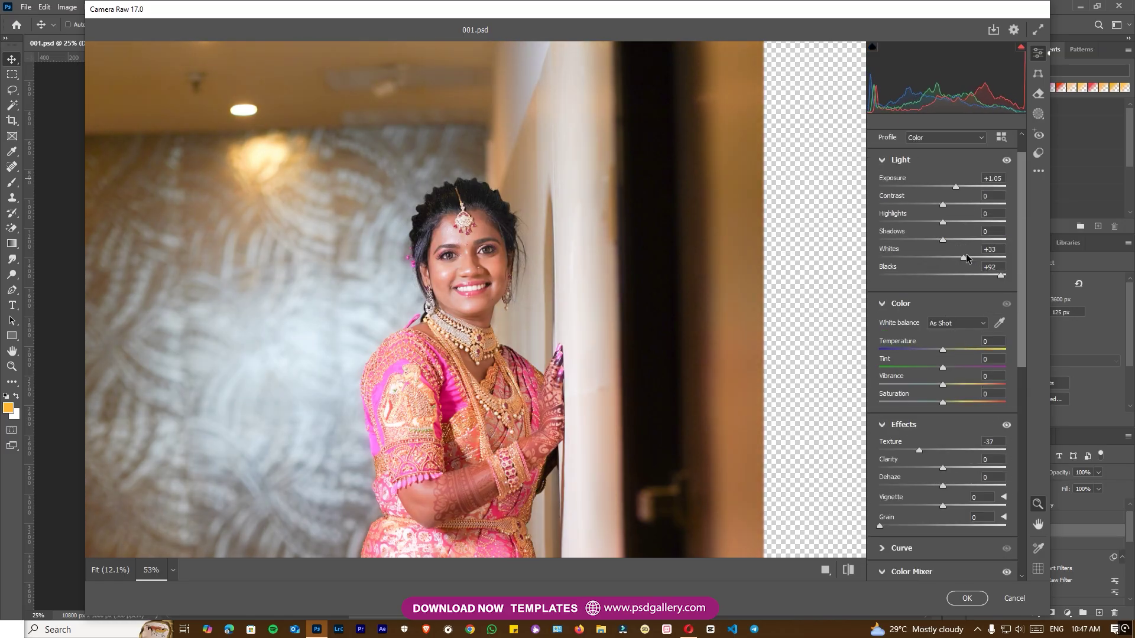
left_click(967, 598)
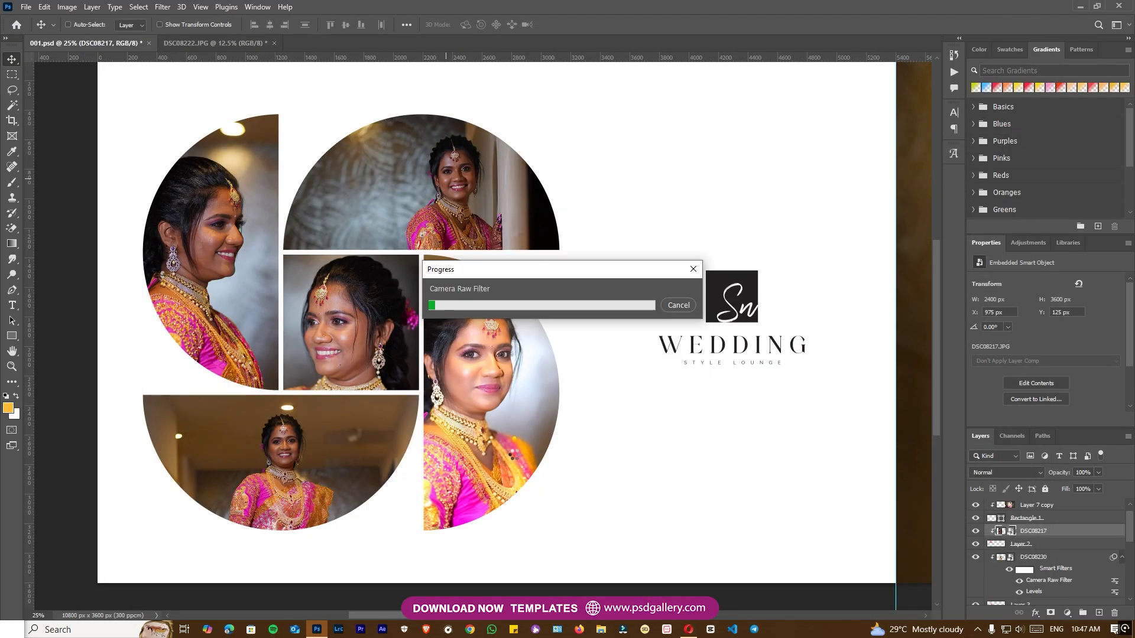
- Reduce the saturation of DSC08230 in the right half-circle to about -7 using Hue/Saturation
left_click(476, 421)
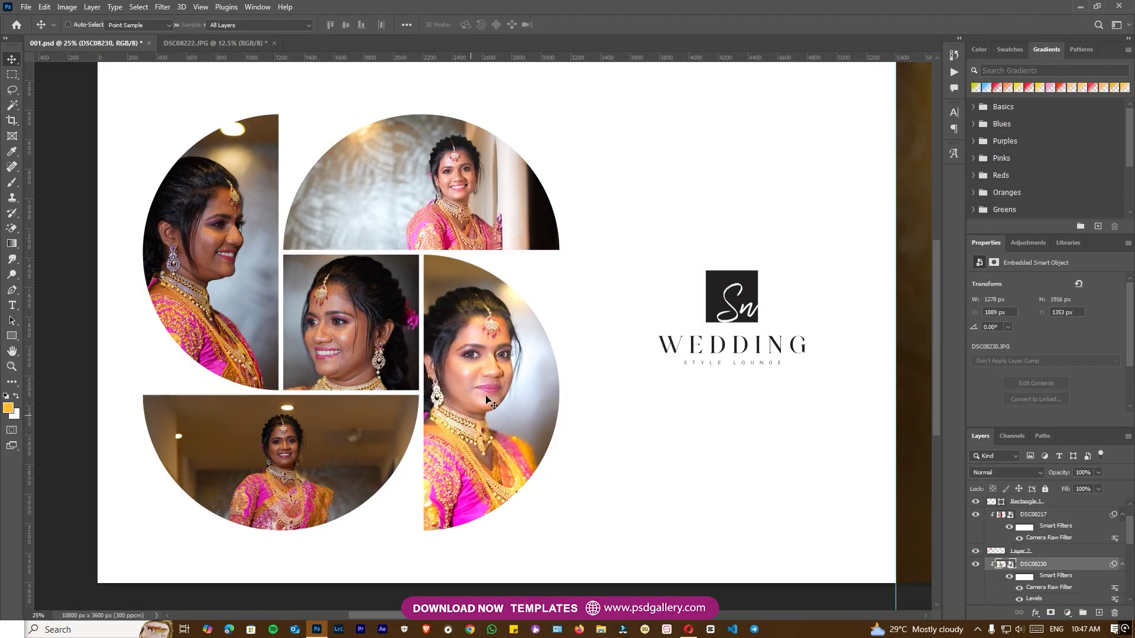
key("ctrl+u")
left_click_drag(533, 236, 526, 237)
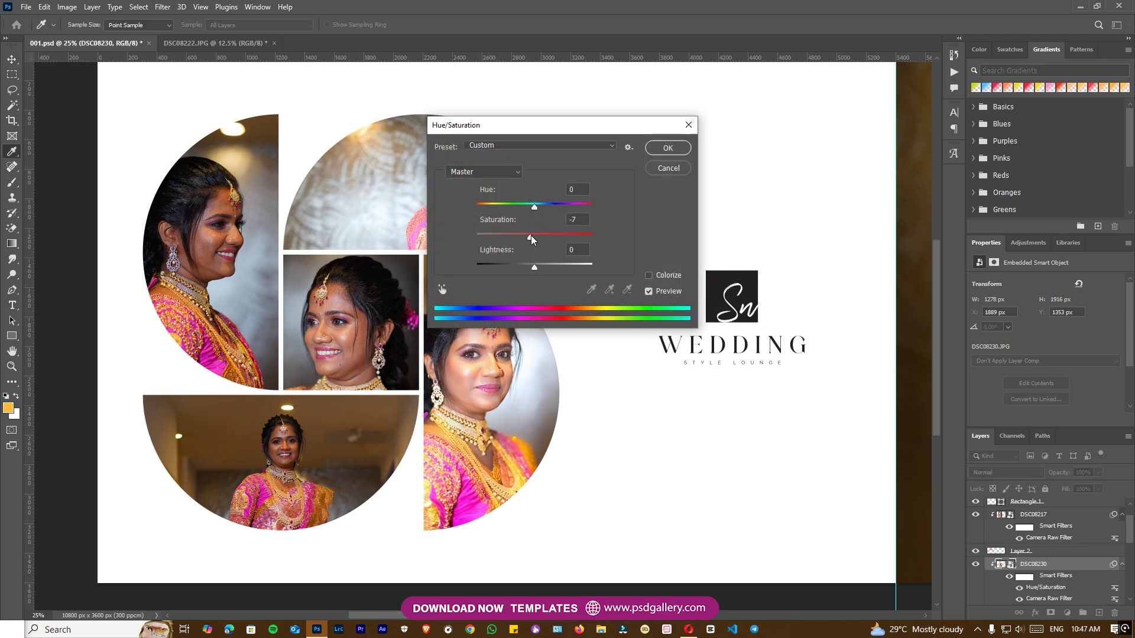
left_click(668, 148)
- Open DSC08225 from the centre square in Camera Raw and set Texture -51 and Whites +41
key("v")
left_click(379, 324, "ctrl")
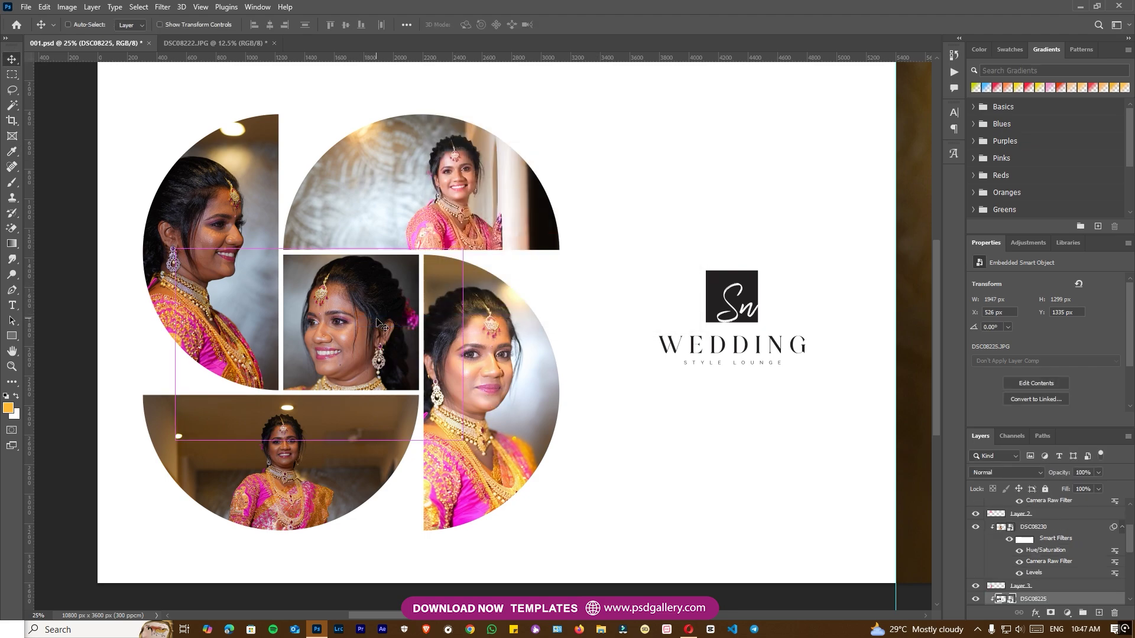
key("a")
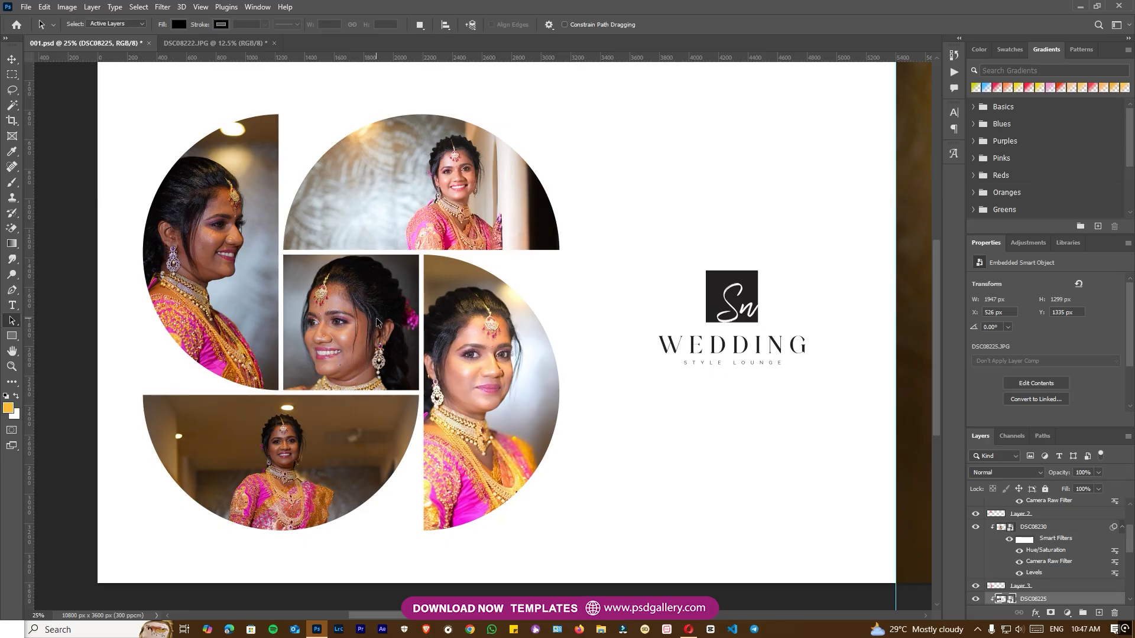
right_click(350, 336)
left_click(343, 324)
key("v")
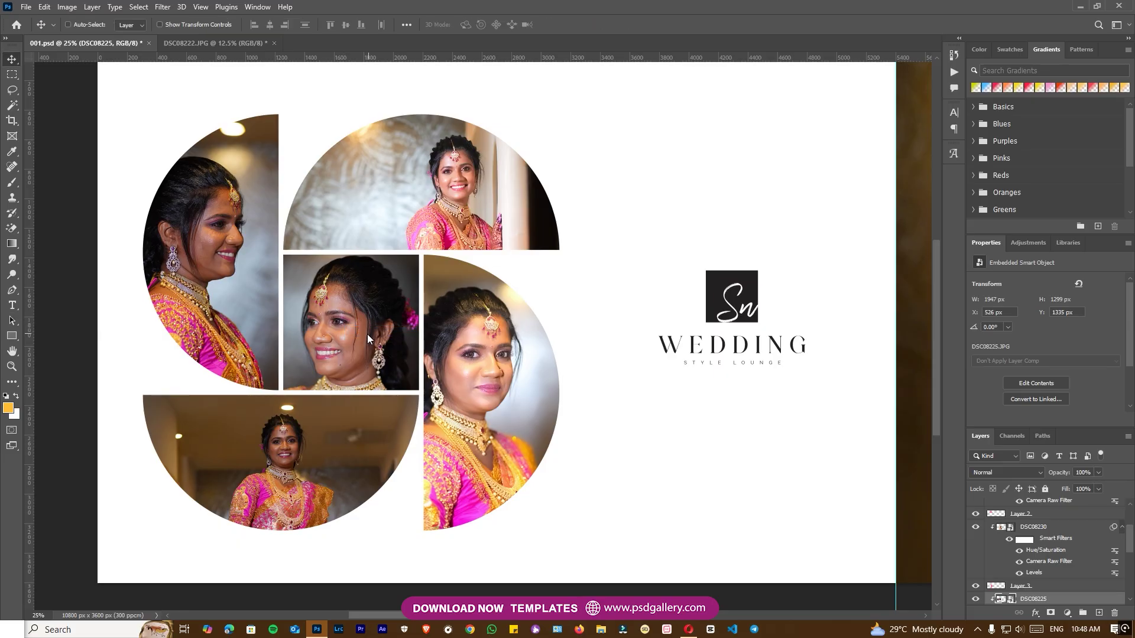
key("ctrl+shift+a")
scroll(165, 320, "up", 5)
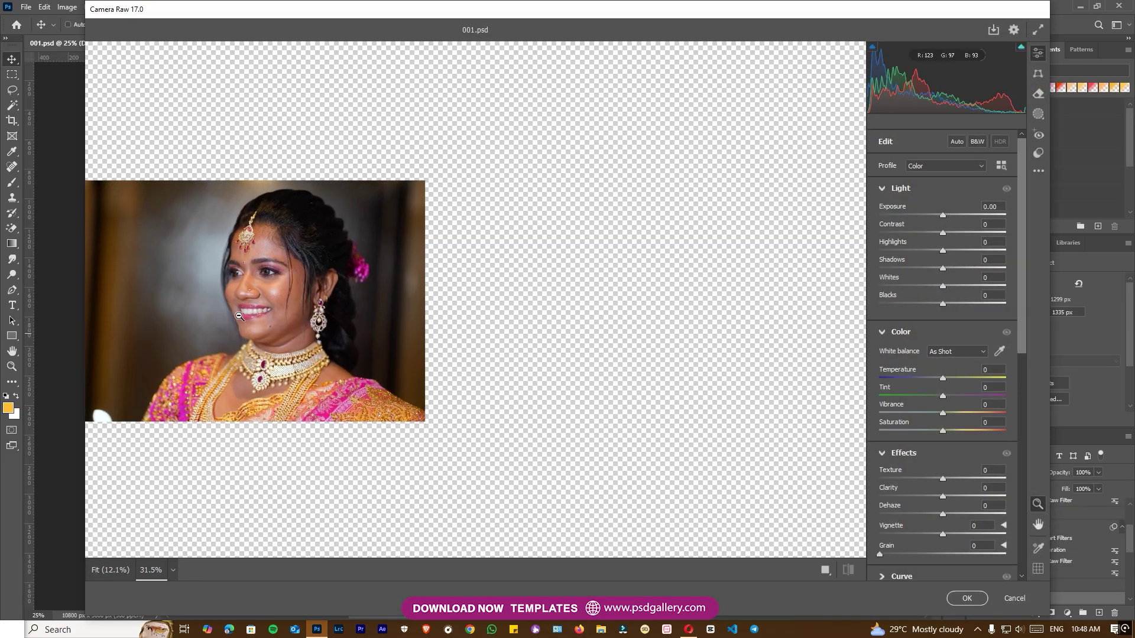
scroll(230, 274, "up", 2)
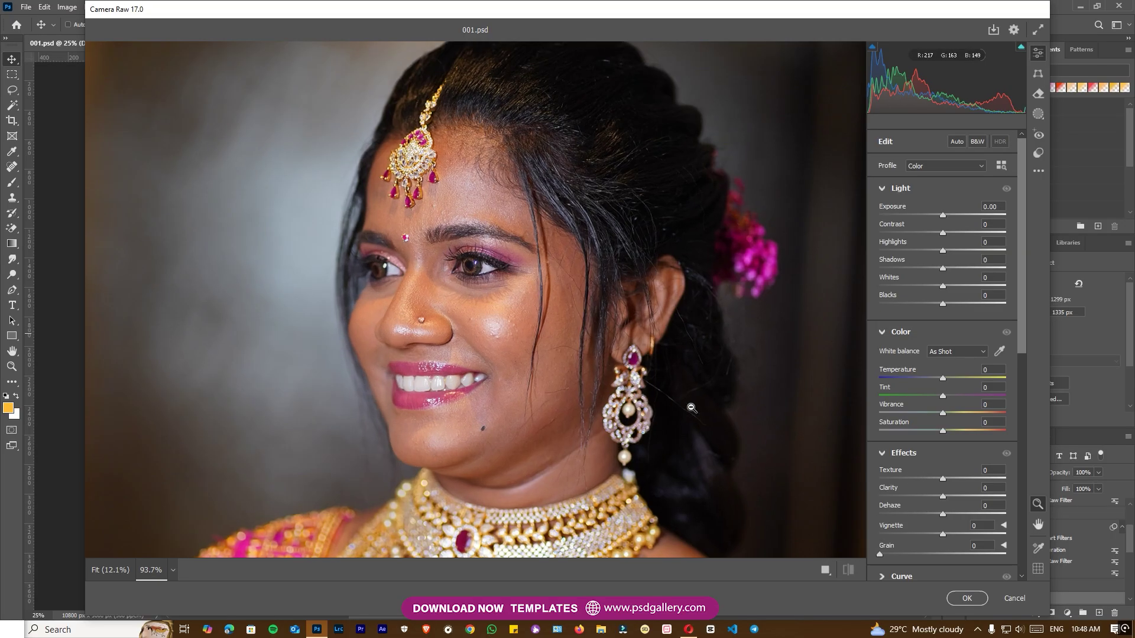
left_click_drag(931, 480, 908, 480)
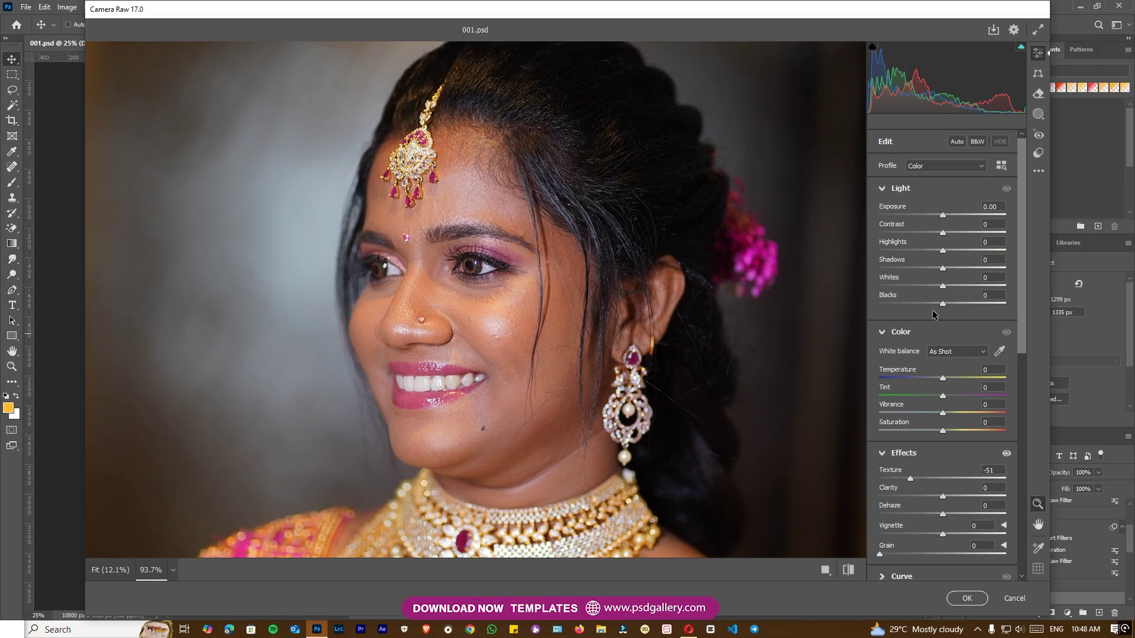
left_click_drag(946, 286, 968, 285)
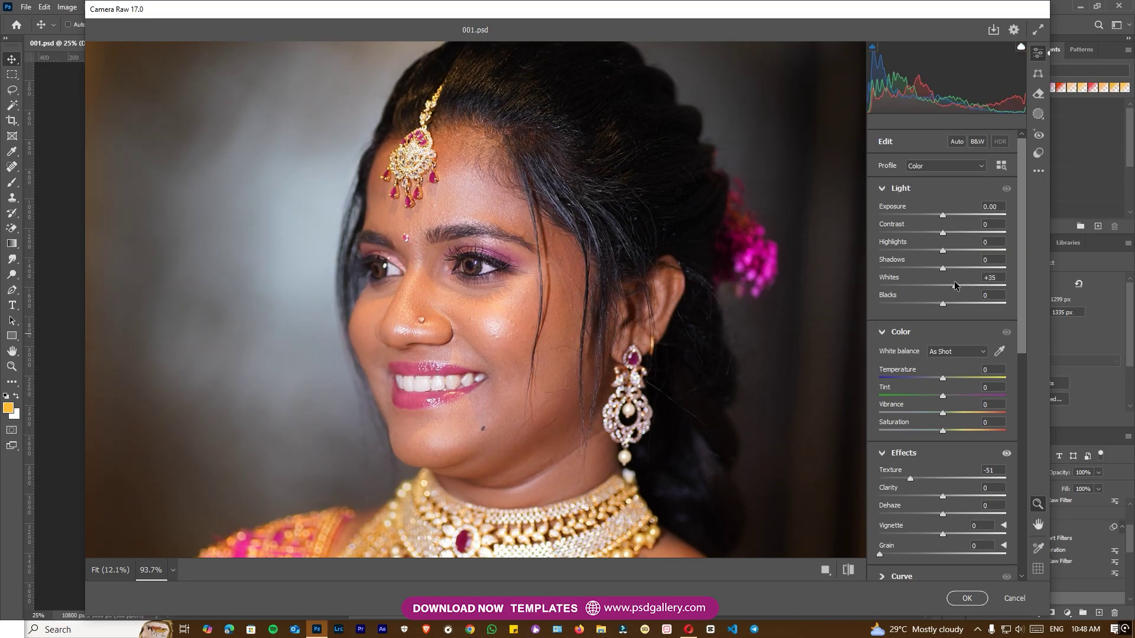
- Raise the Blacks of DSC08225 to about +28 and apply the Camera Raw filter
scroll(804, 337, "down", 2)
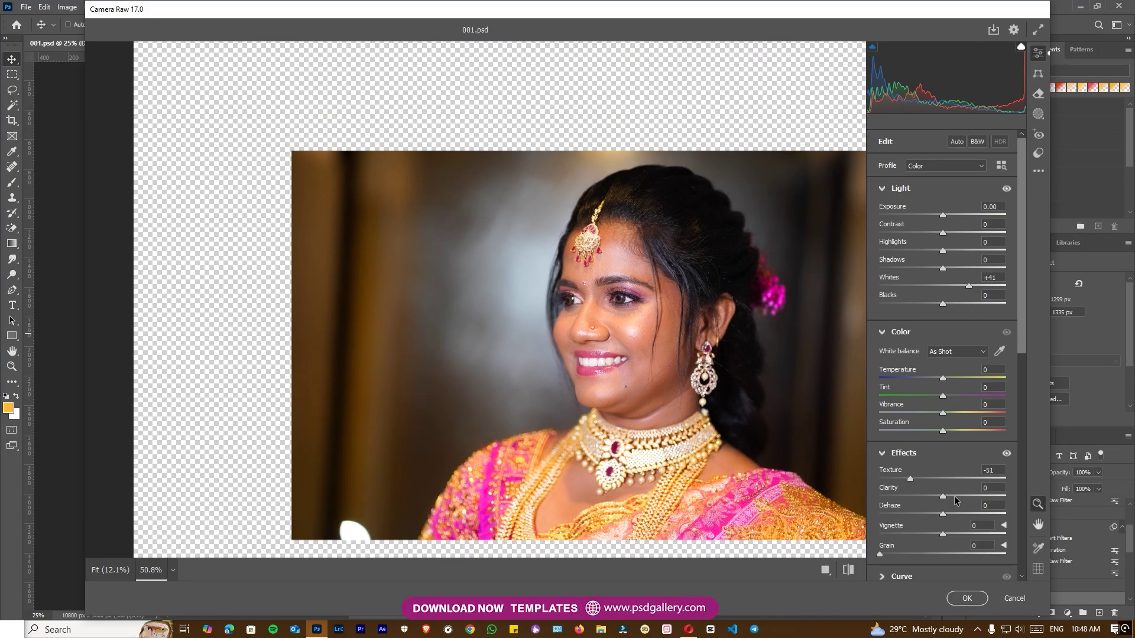
scroll(954, 495, "down", 3)
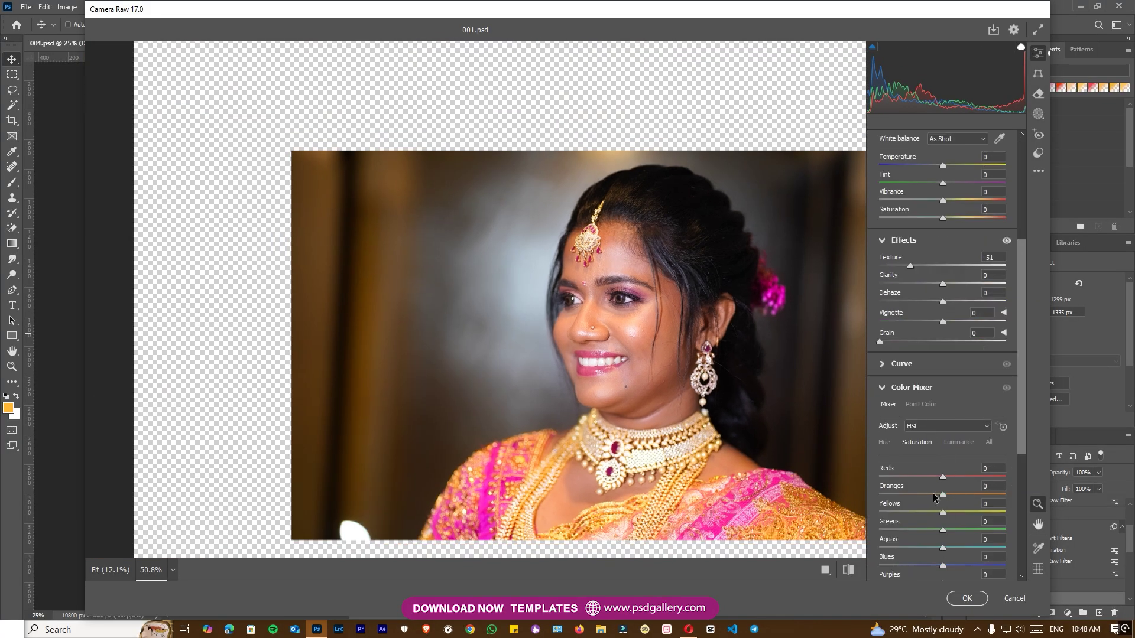
scroll(950, 449, "up", 3)
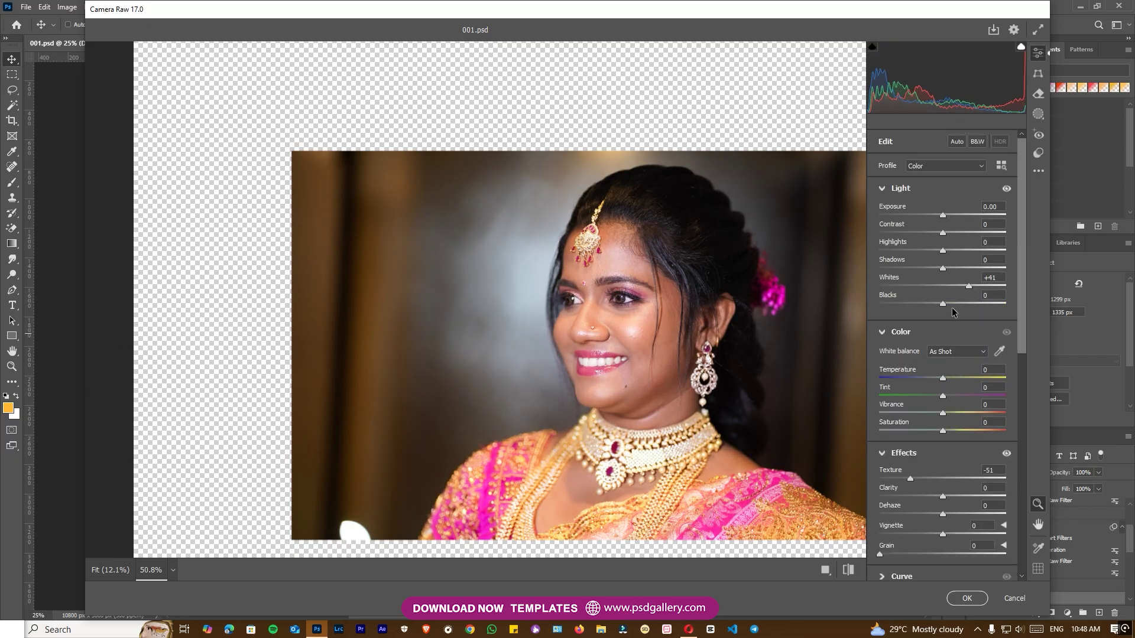
left_click(978, 304)
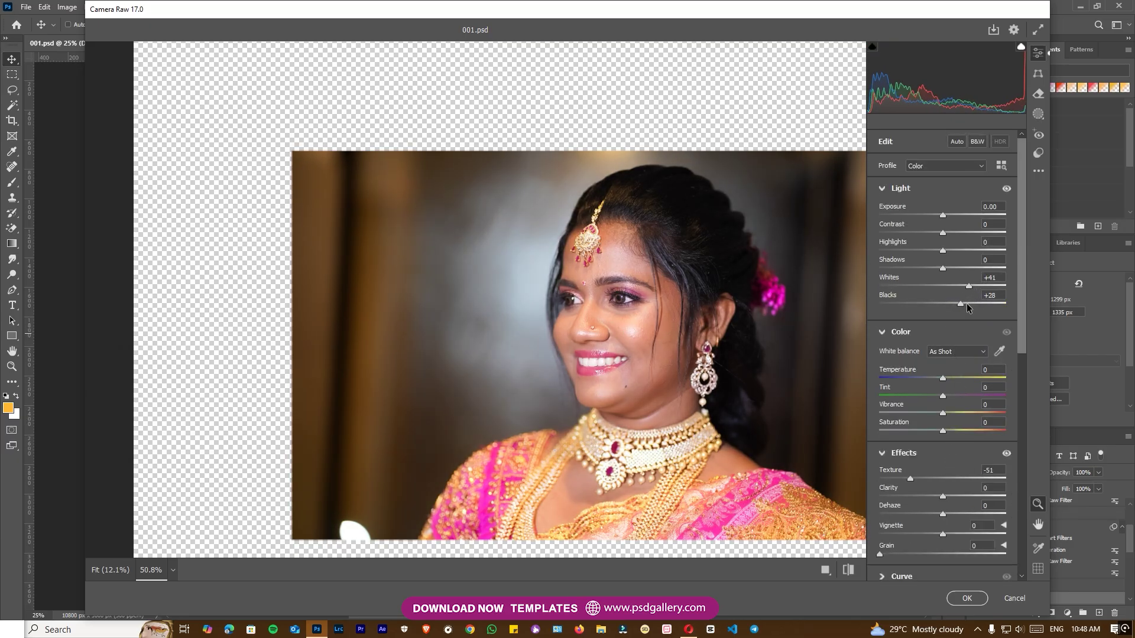
left_click(976, 599)
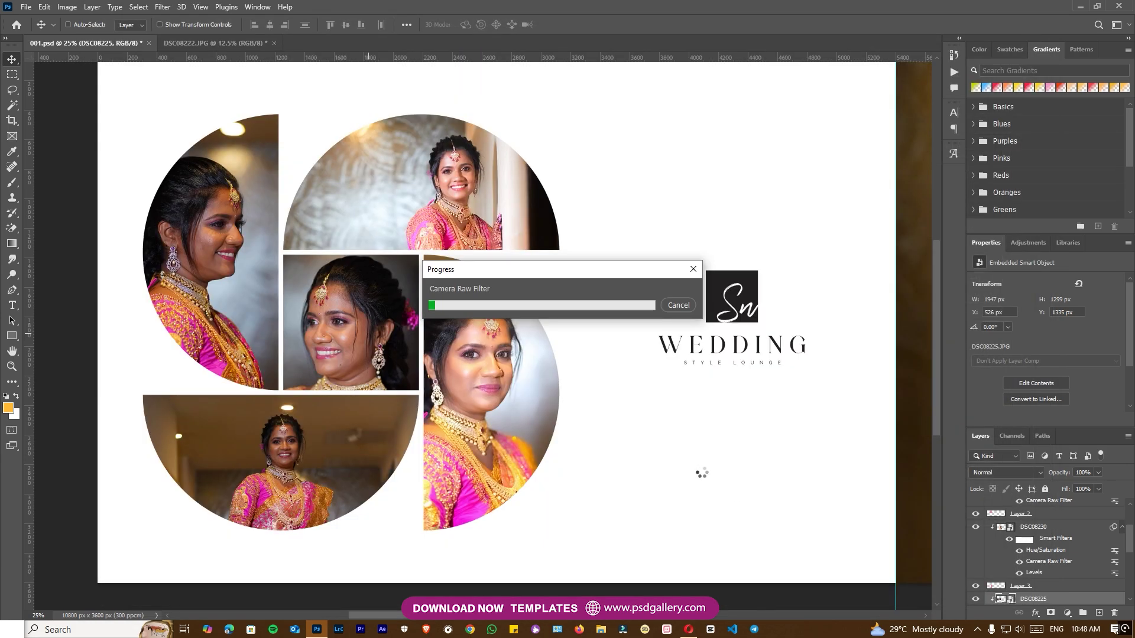
- Open DSC08229 from the left half-circle in Camera Raw and set Exposure to +1.05
right_click(194, 293)
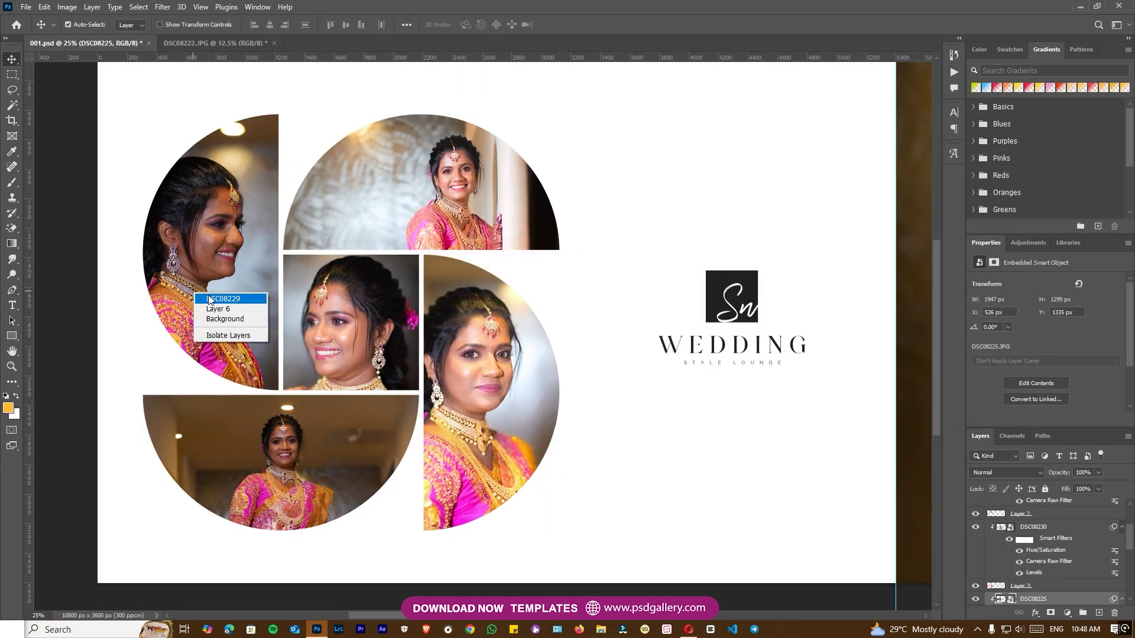
left_click(207, 297)
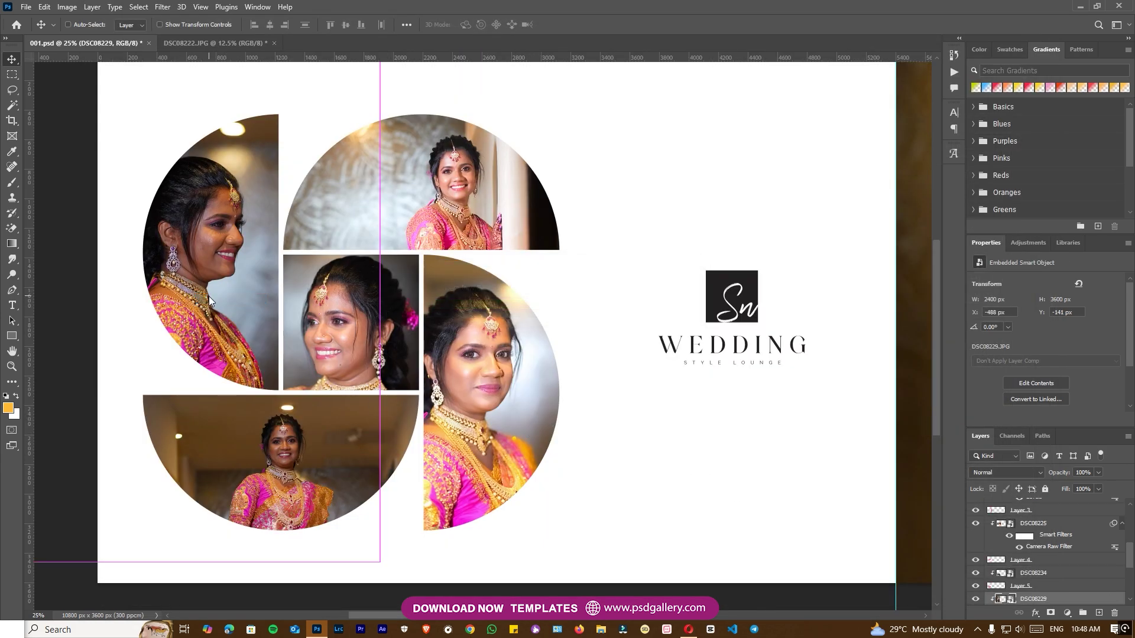
key("ctrl+shift+a")
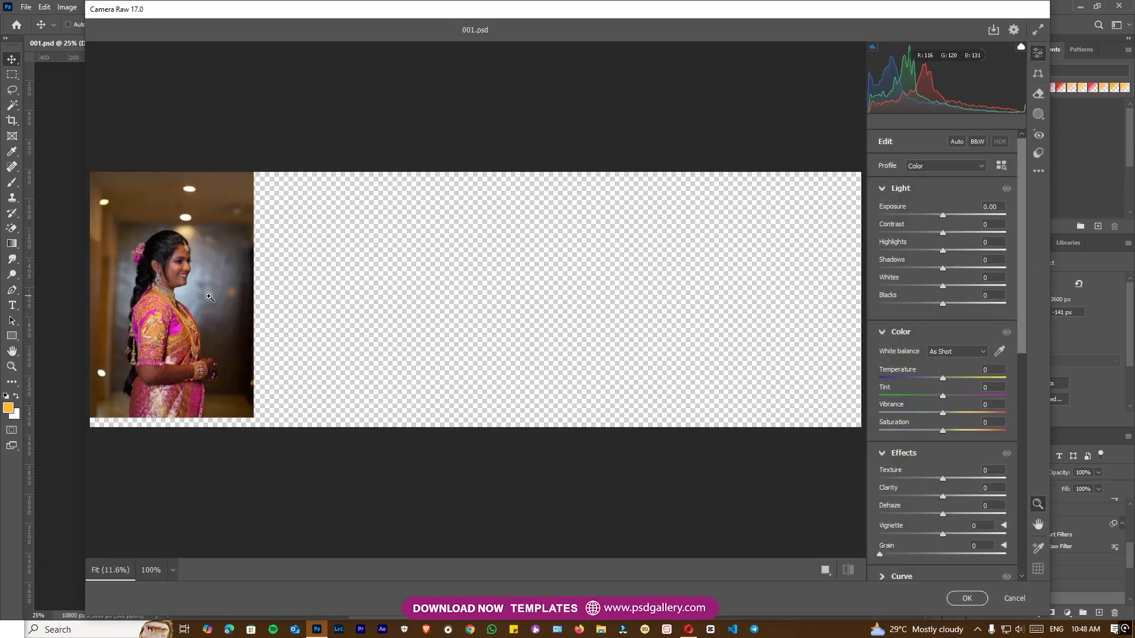
left_click_drag(134, 269, 226, 269)
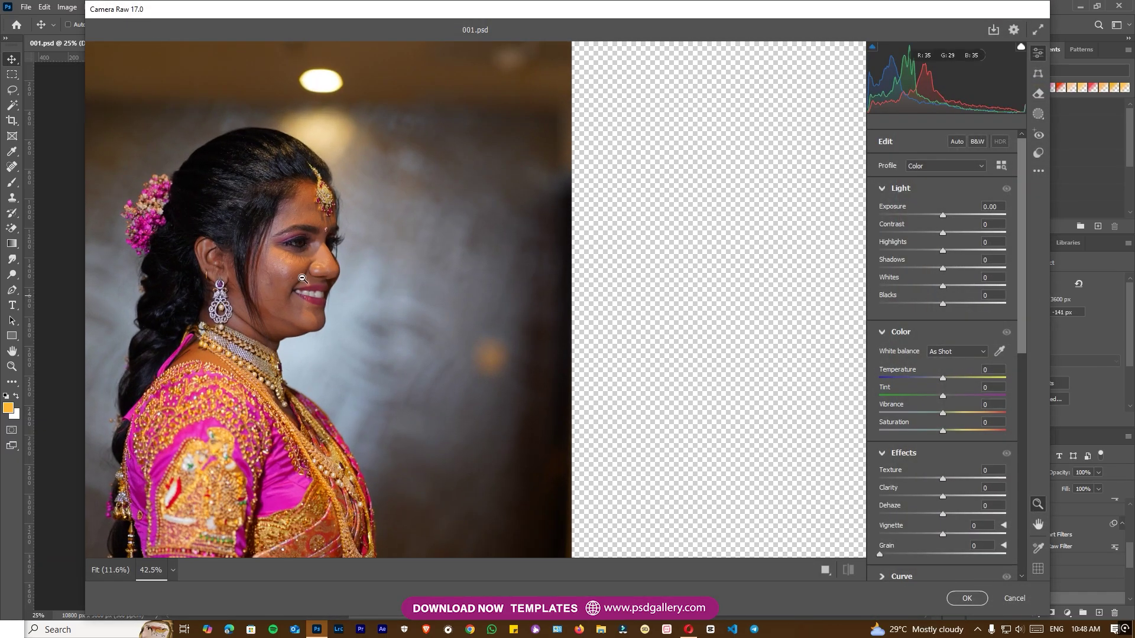
left_click_drag(944, 217, 956, 216)
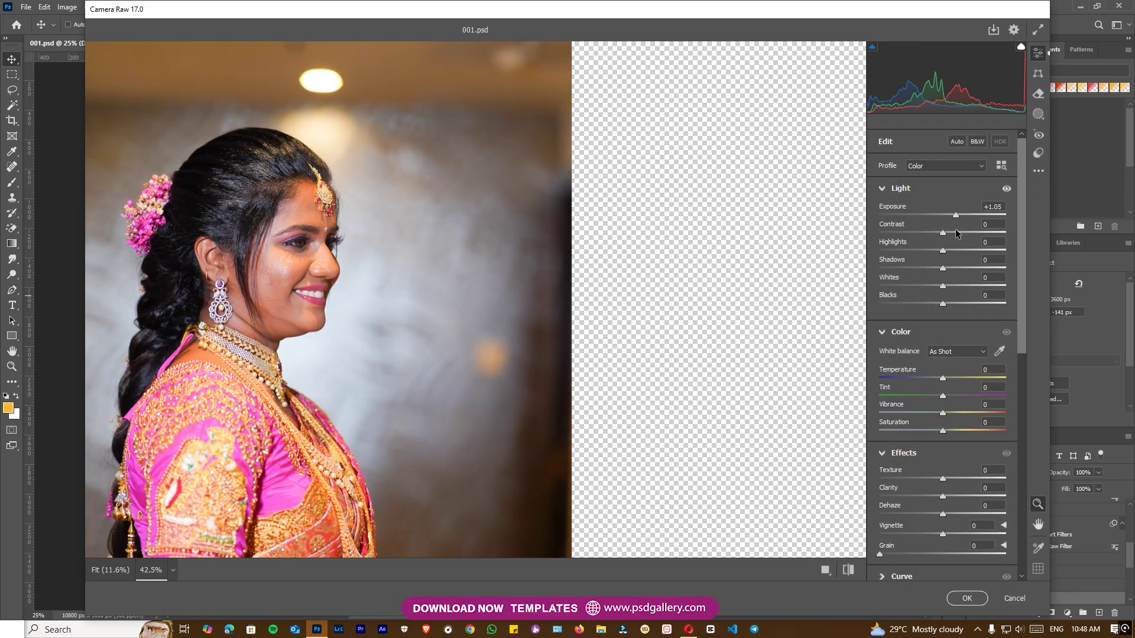
- Set Blacks +100, Texture -64 and Whites about +27 for DSC08229 and apply the Camera Raw filter
left_click_drag(944, 303, 1026, 299)
left_click_drag(943, 479, 903, 480)
left_click_drag(453, 415, 385, 416)
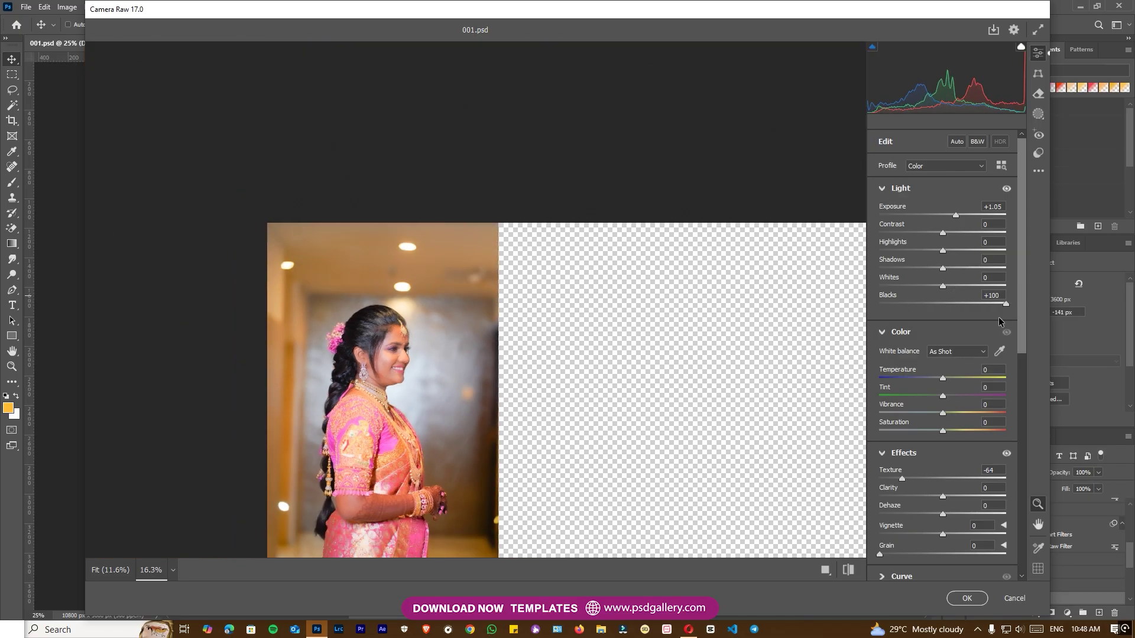
left_click_drag(947, 286, 951, 288)
scroll(404, 367, "up", 4)
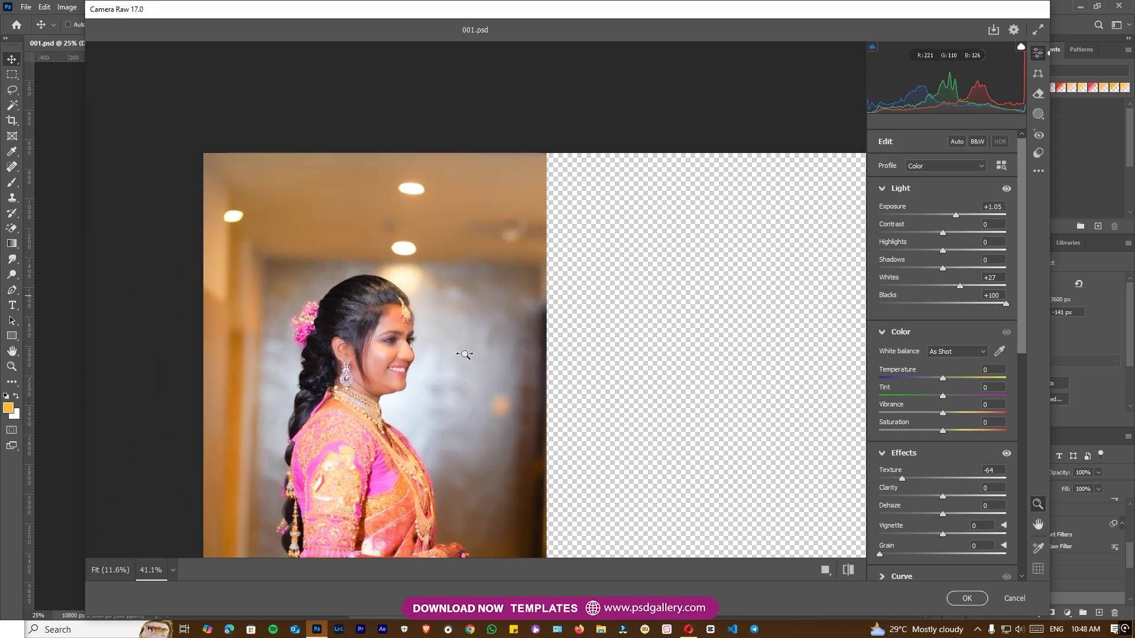
left_click(966, 600)
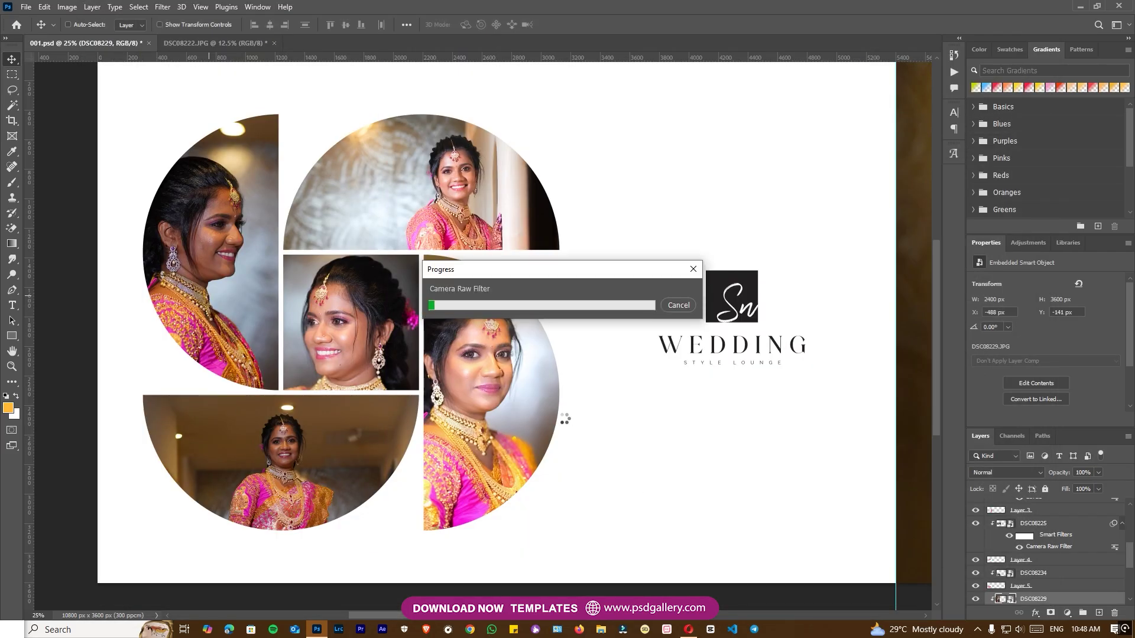
- Rasterize DSC08234 in the lower half-circle and spot-heal the background beside the bride's head
right_click(286, 471)
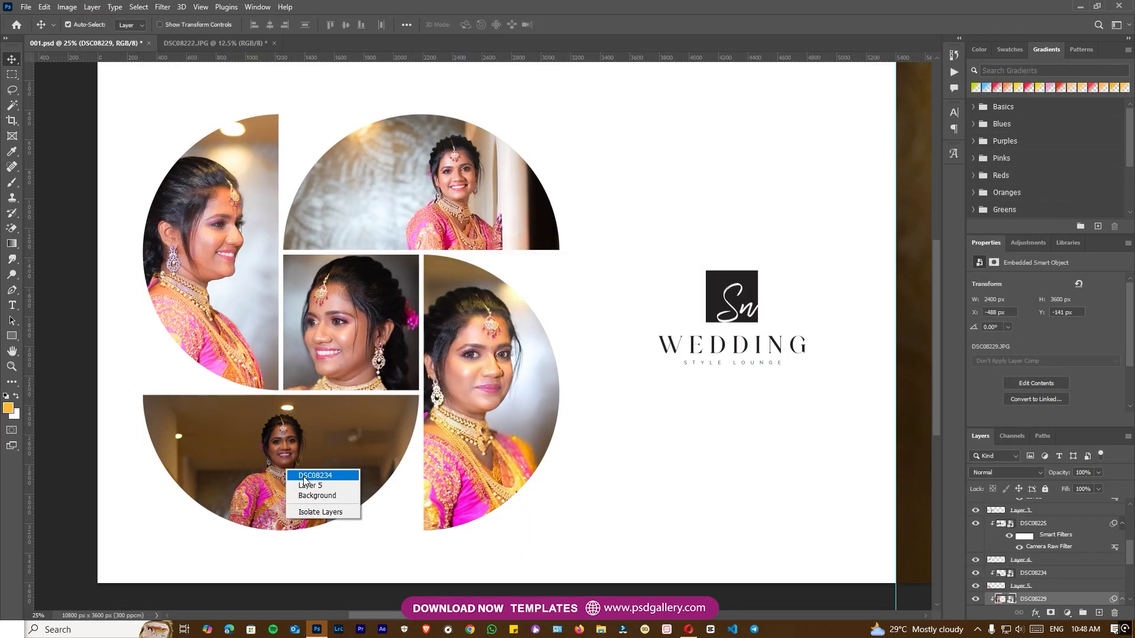
left_click(305, 479)
right_click(1059, 578)
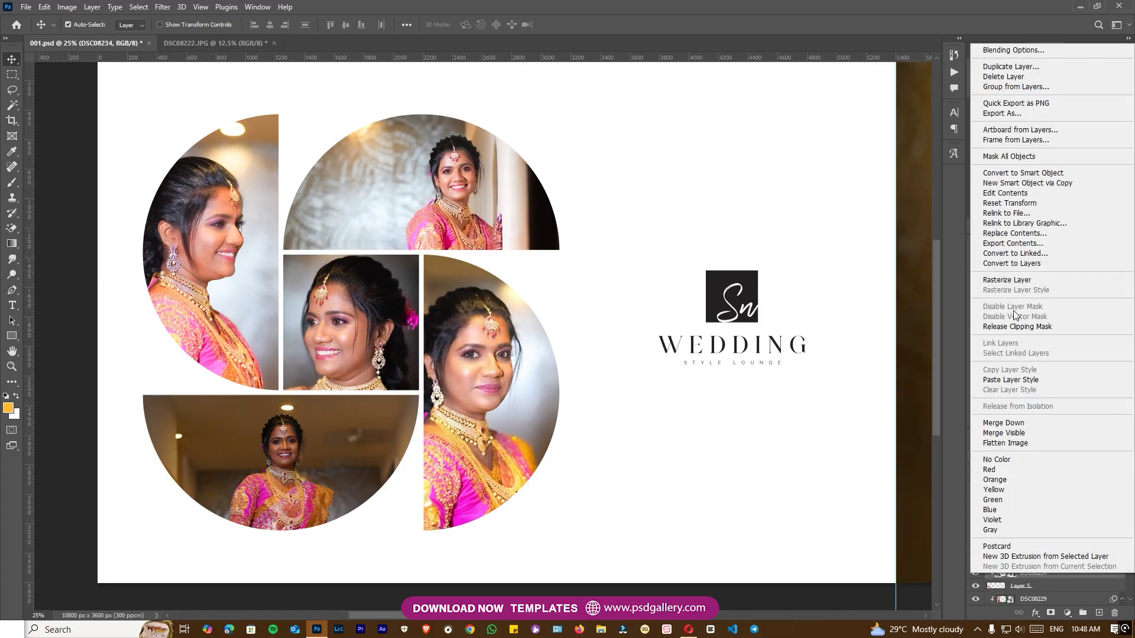
left_click(1006, 286)
key("j")
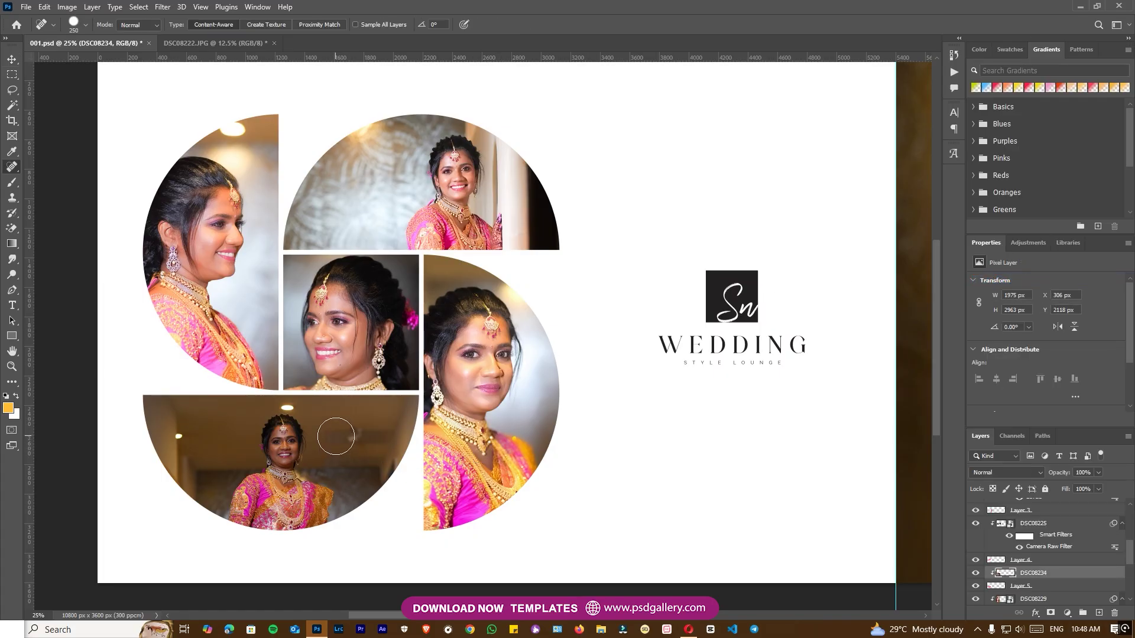
left_click(375, 437)
- Apply Camera Raw to DSC08234 with Exposure +0.90, Blacks +100 and Texture -42
key("v")
right_click(267, 476)
left_click(283, 484)
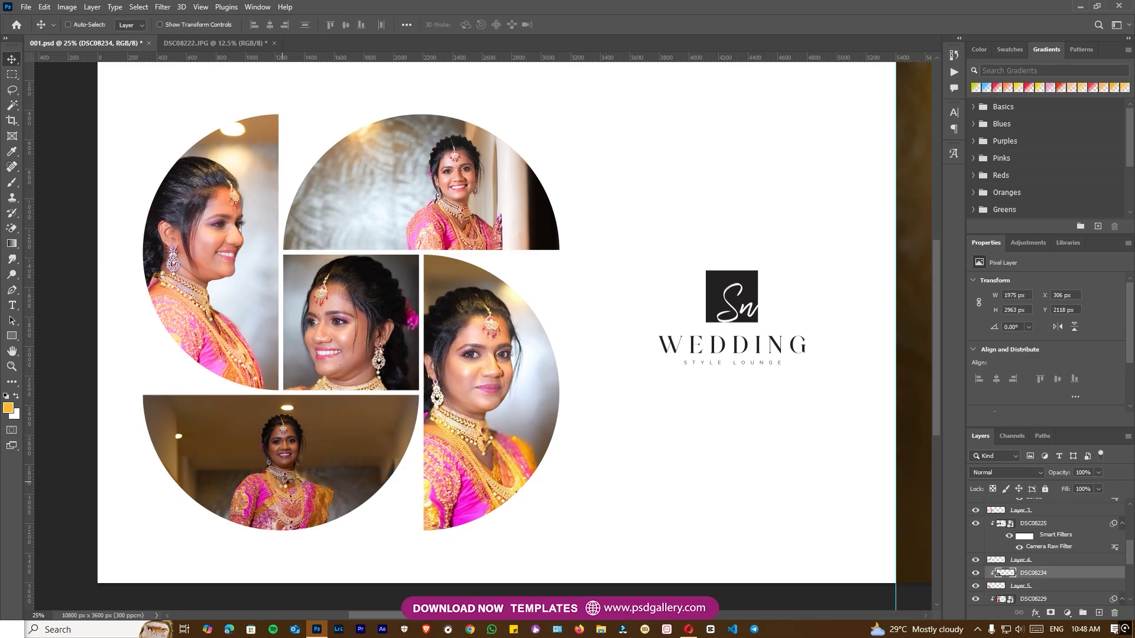
key("shift+ctrl+a")
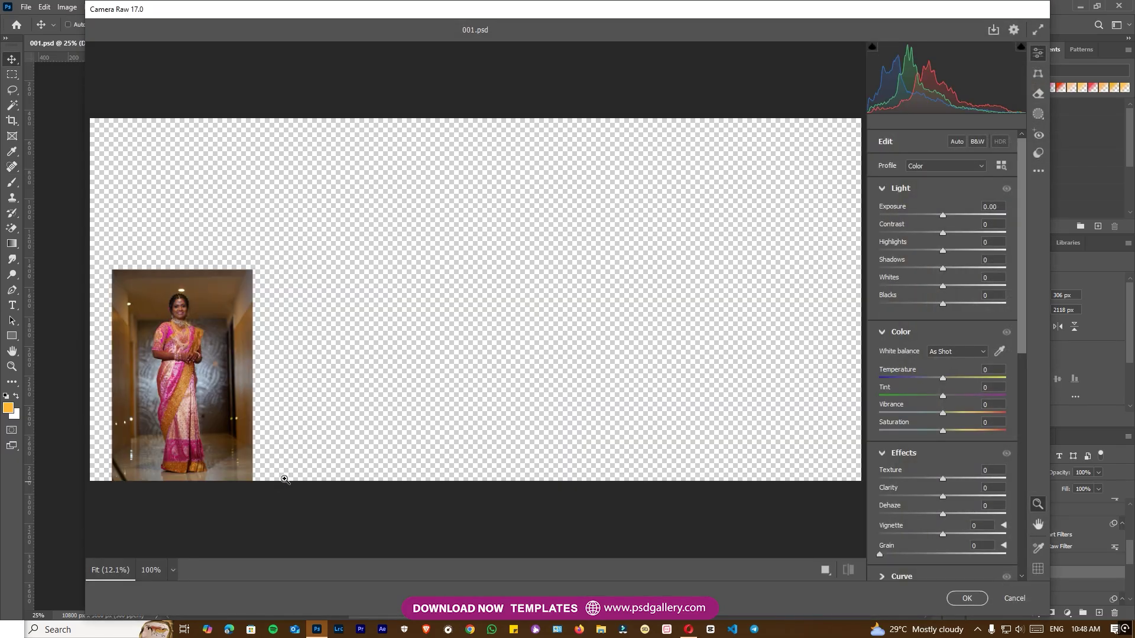
left_click(155, 327)
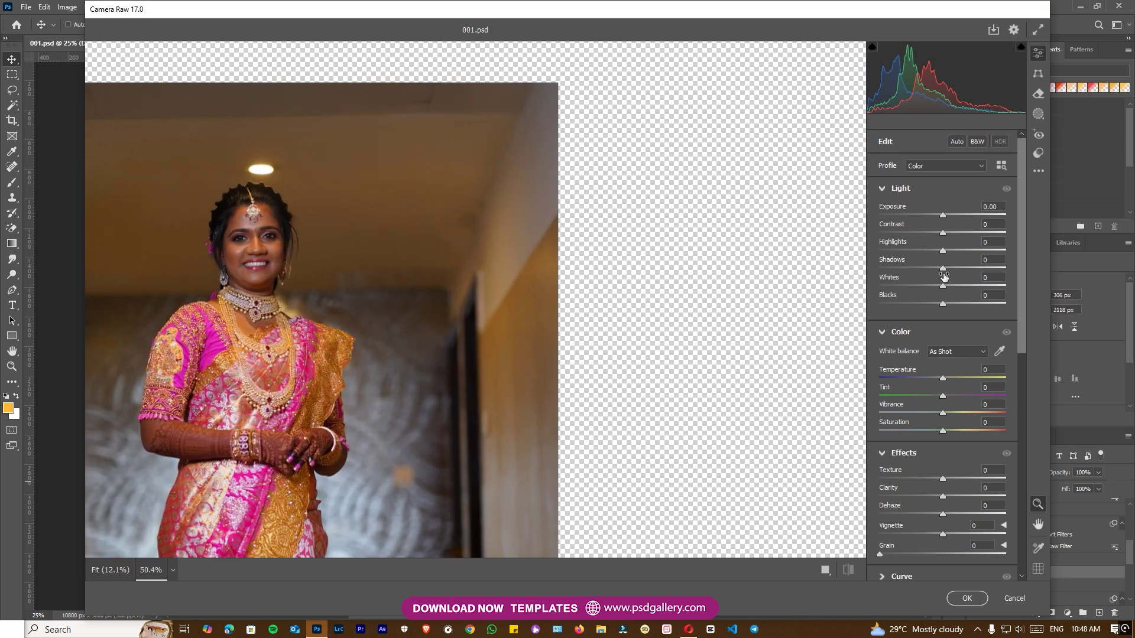
left_click_drag(945, 213, 954, 215)
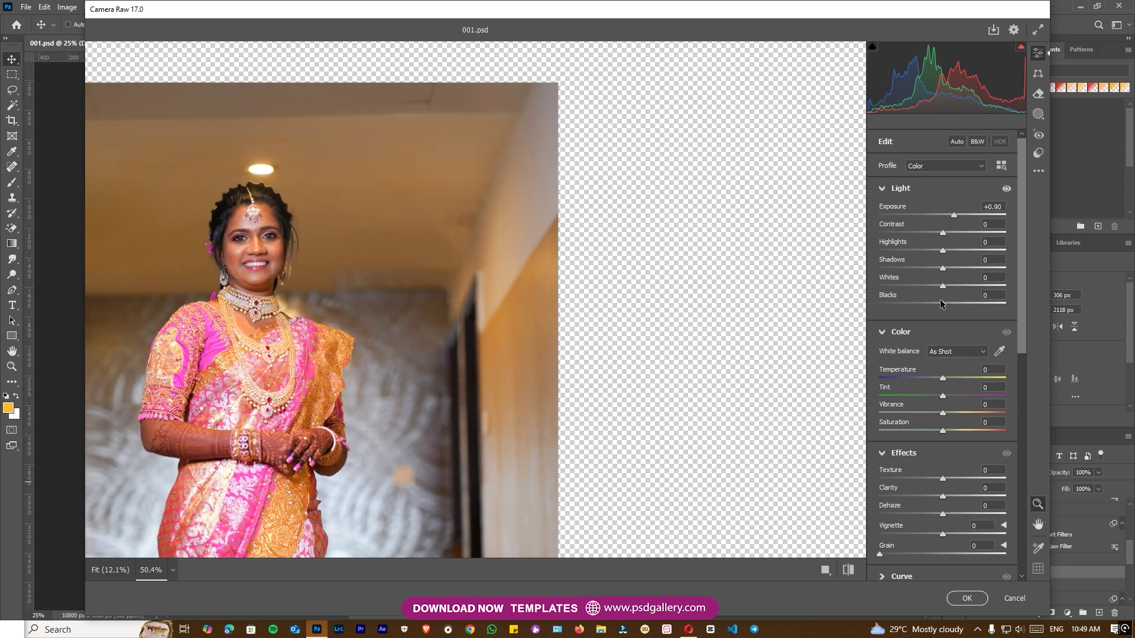
left_click_drag(942, 303, 1032, 290)
left_click_drag(942, 480, 914, 479)
scroll(578, 440, "down", 3)
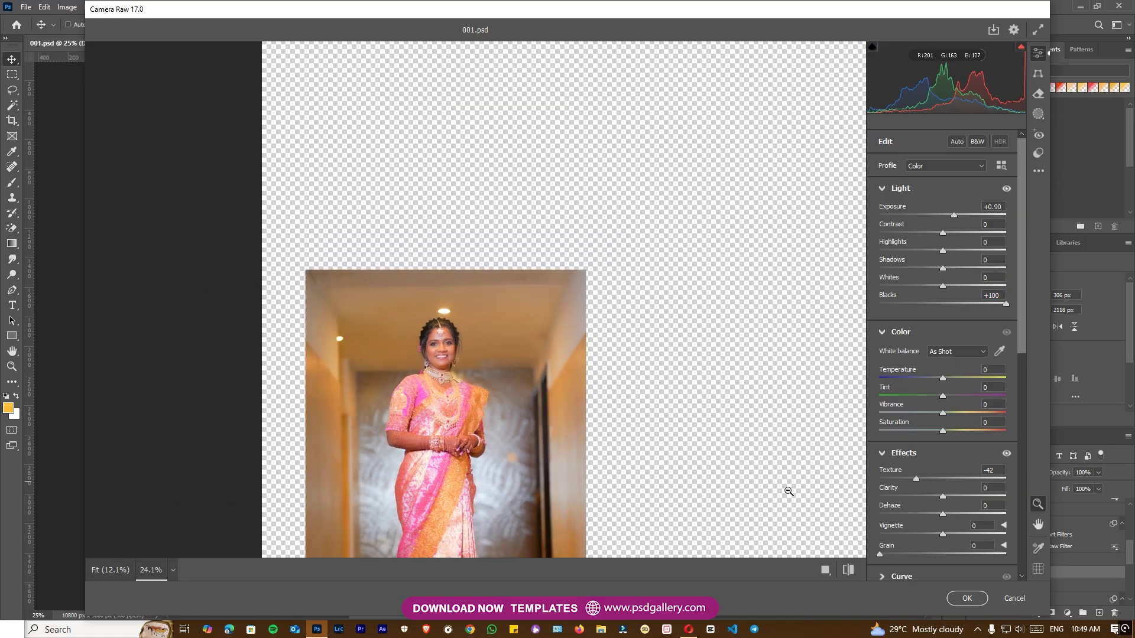
left_click(953, 597)
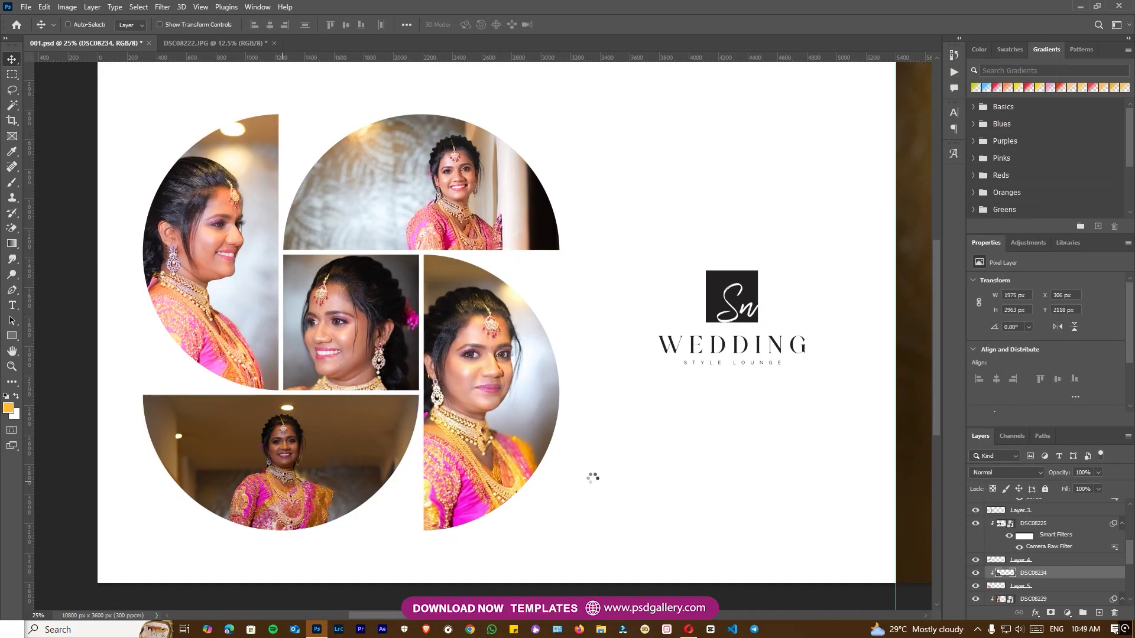
- Shift the midtones of DSC08234 toward blue by +14 using Color Balance
right_click(269, 423)
left_click(269, 442)
key("ctrl+b")
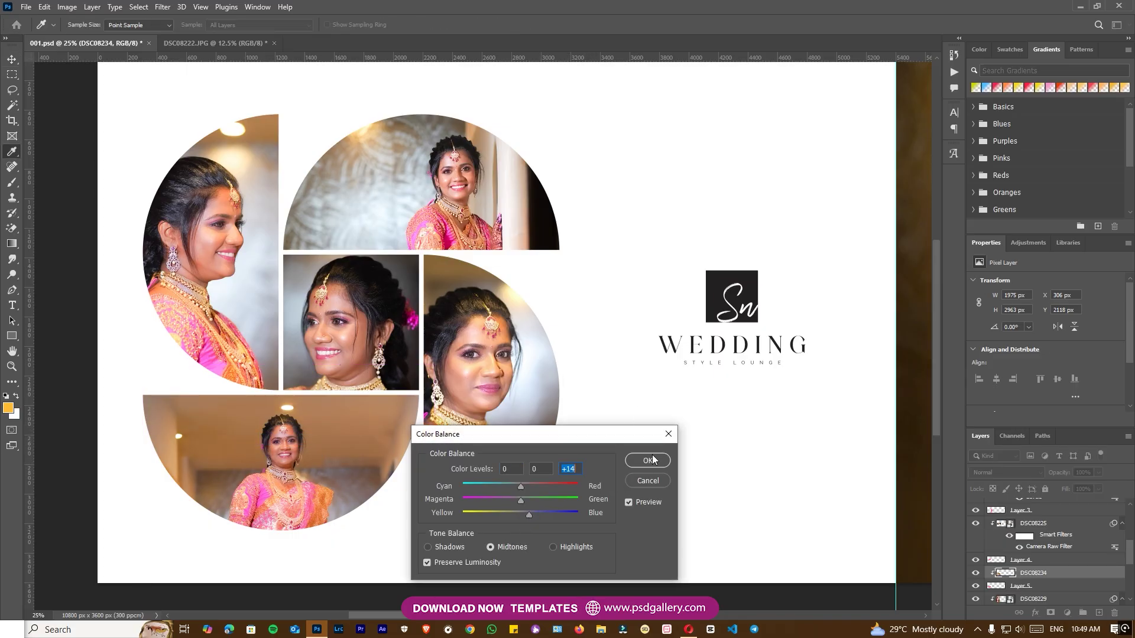
key("Return")
- Set the Levels white input to 232 for DSC08225 and shift the photo slightly to the right within the center square
right_click(333, 353)
left_click(349, 353)
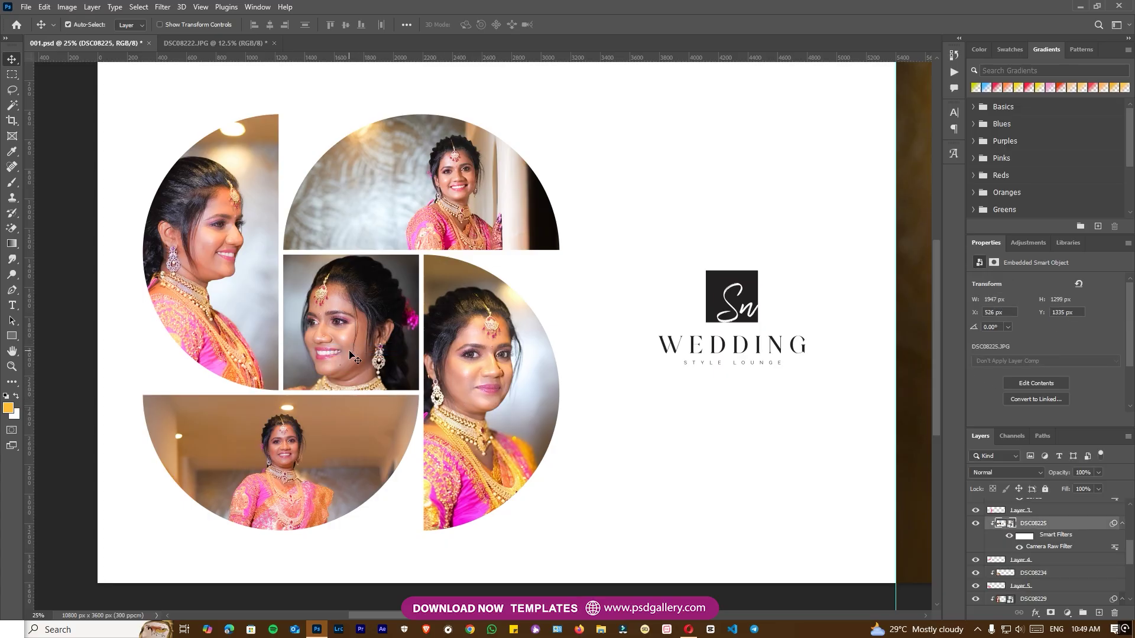
key("l")
key("ctrl+l")
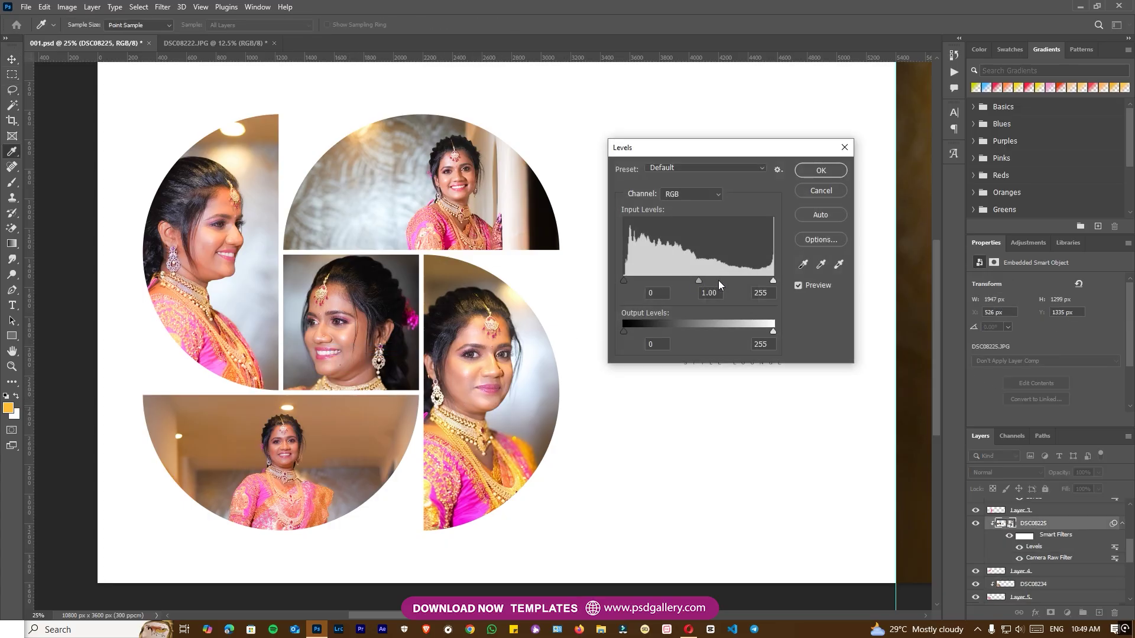
left_click_drag(772, 279, 761, 279)
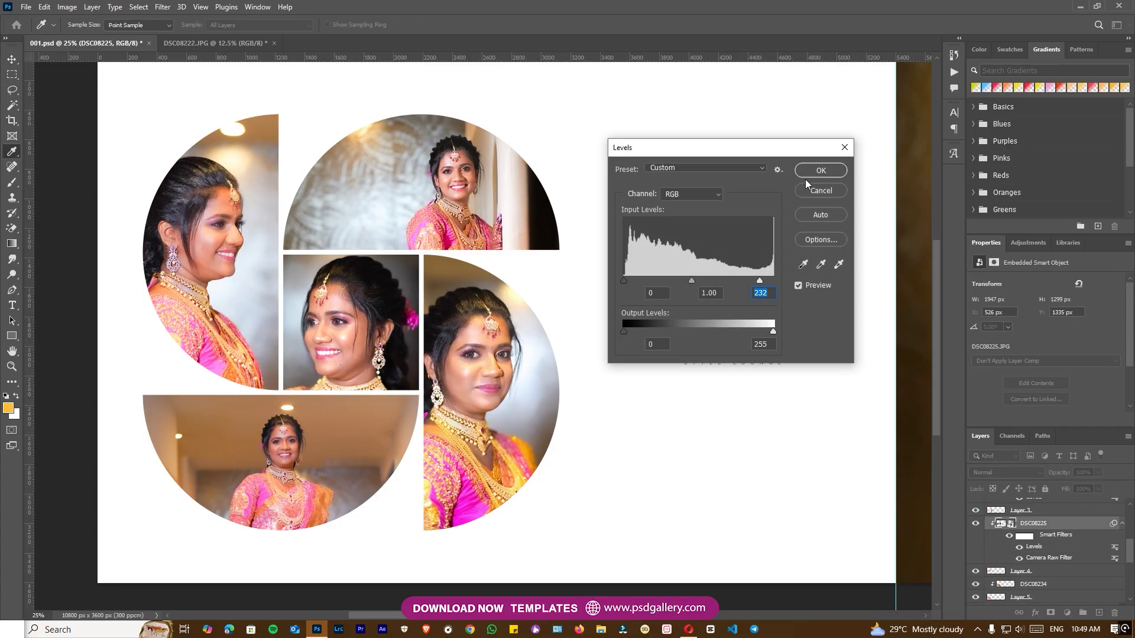
left_click(821, 171)
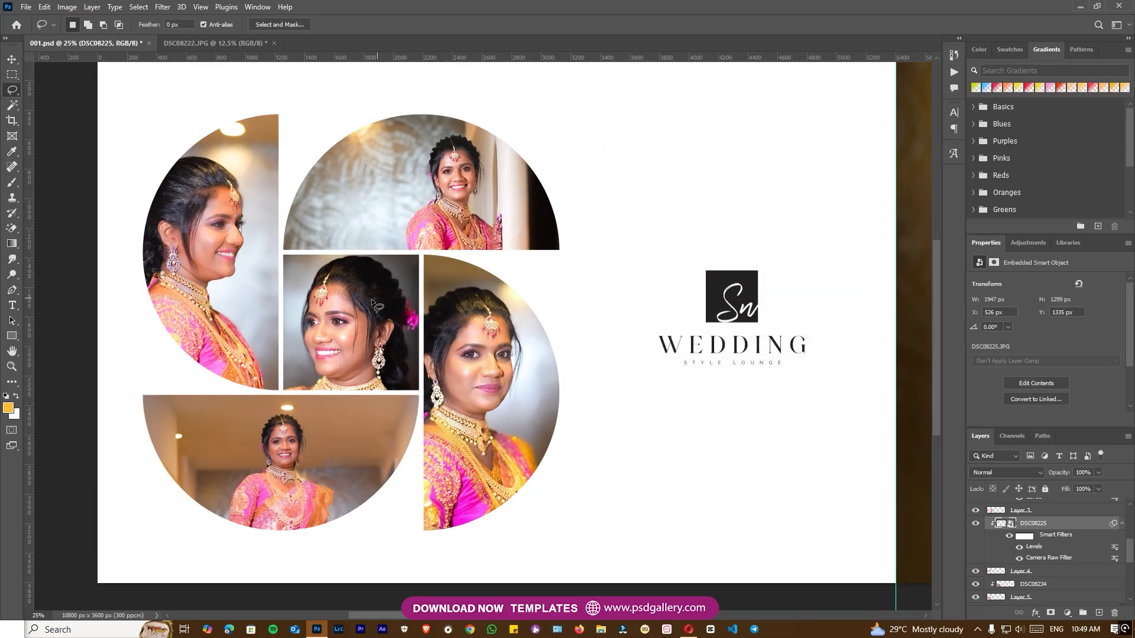
key("v")
mouse_move(355, 327)
left_mouse_down()
mouse_move(371, 328)
mouse_move(336, 344)
left_mouse_up()
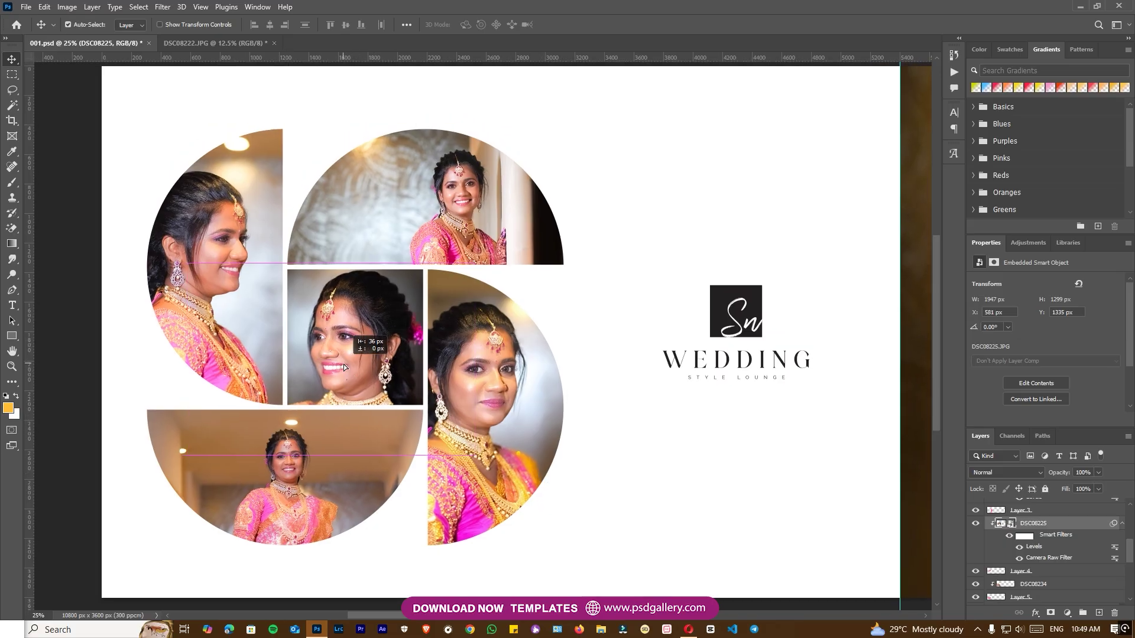
- Review the whole album spread and inspect the portraits in the logo page's shapes up close
left_click(477, 374)
scroll(478, 374, "down", 3)
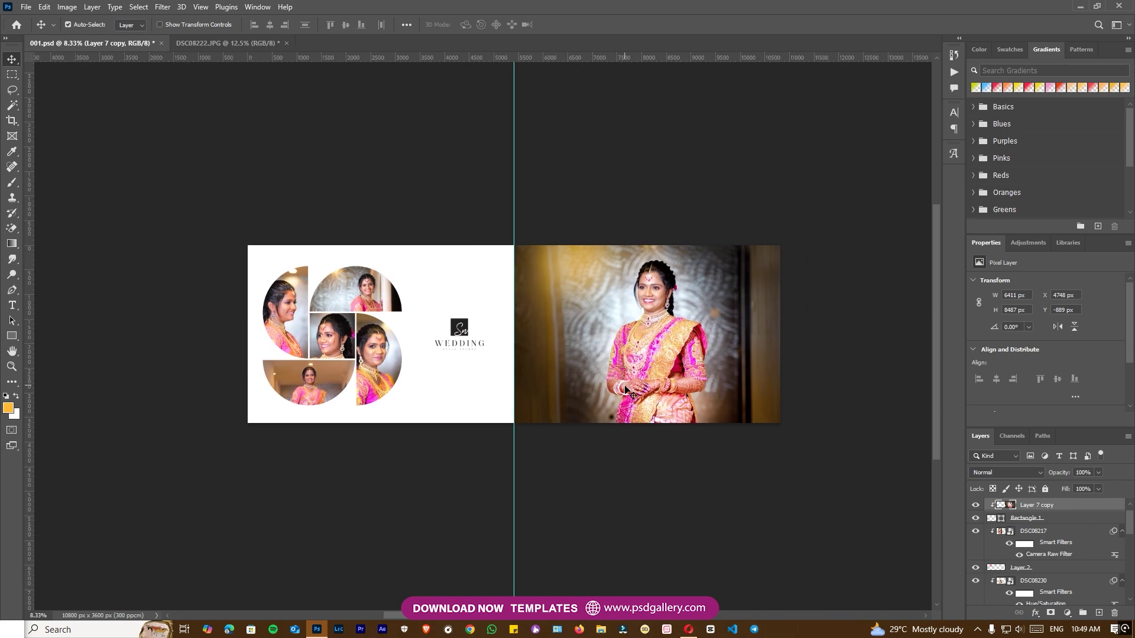
key("ctrl+plus")
key("ctrl+plus")
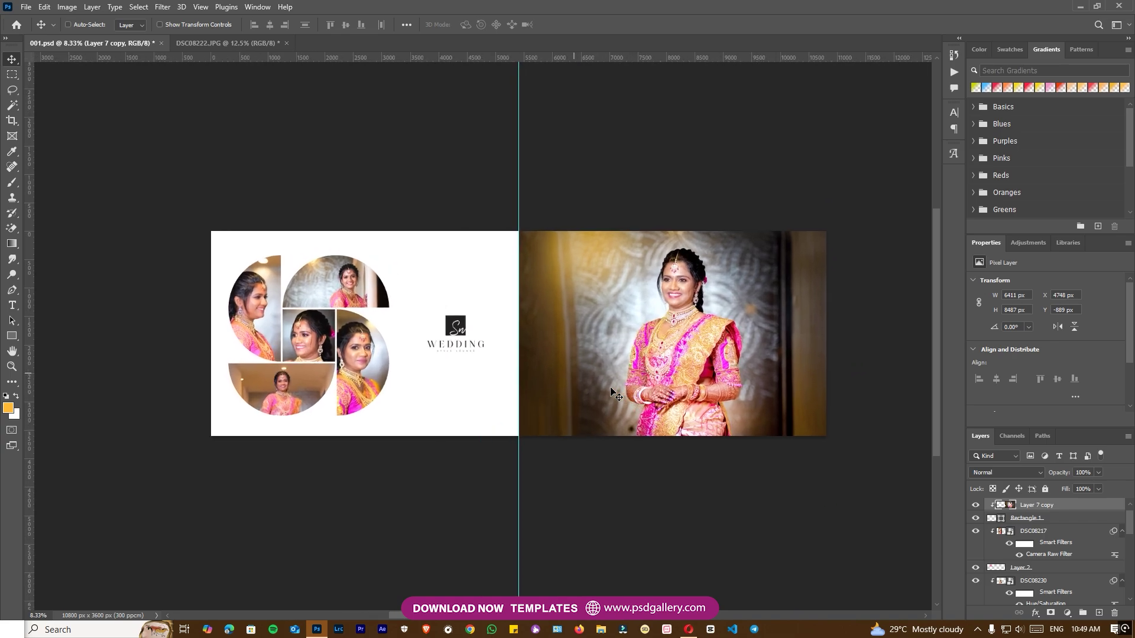
scroll(573, 381, "up", 4)
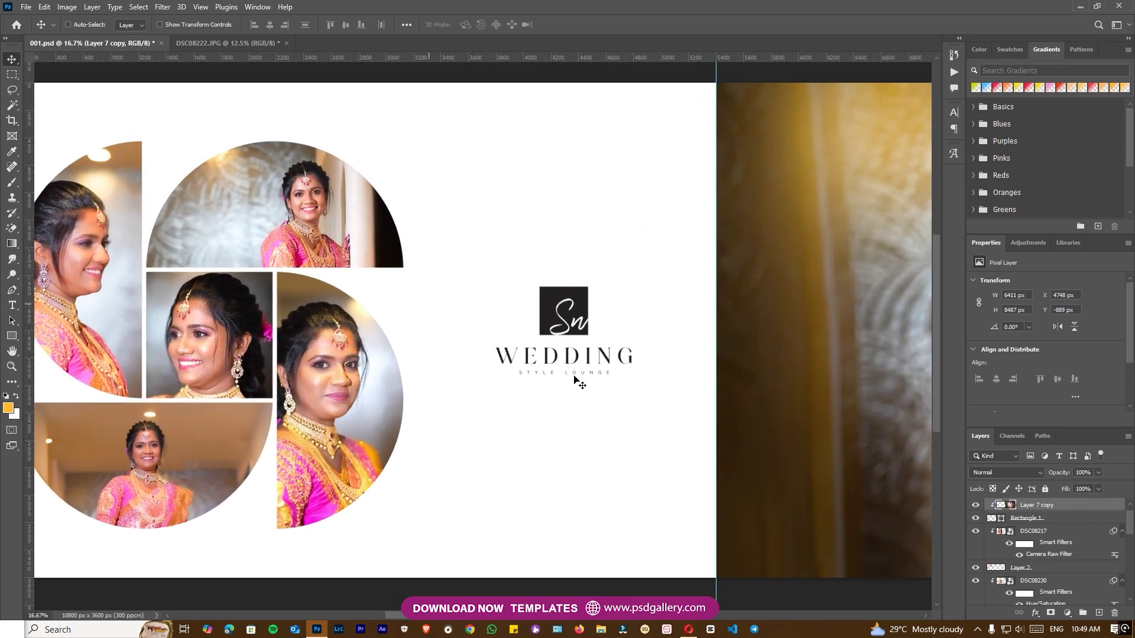
key("ctrl+plus")
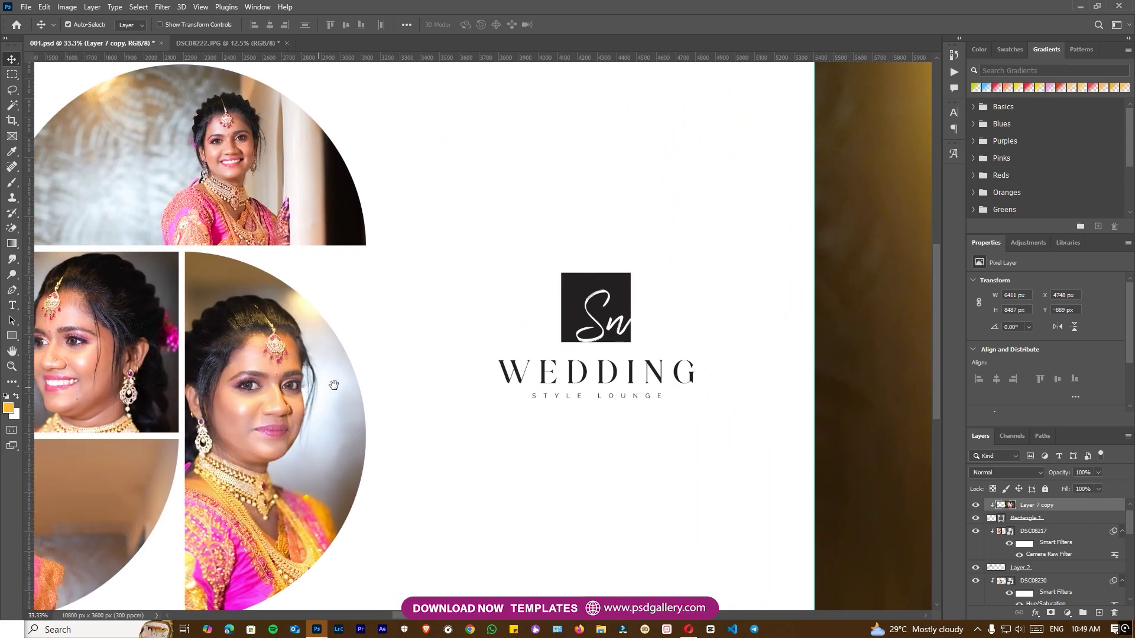
left_click_drag(324, 388, 532, 382)
left_click_drag(412, 388, 491, 394)
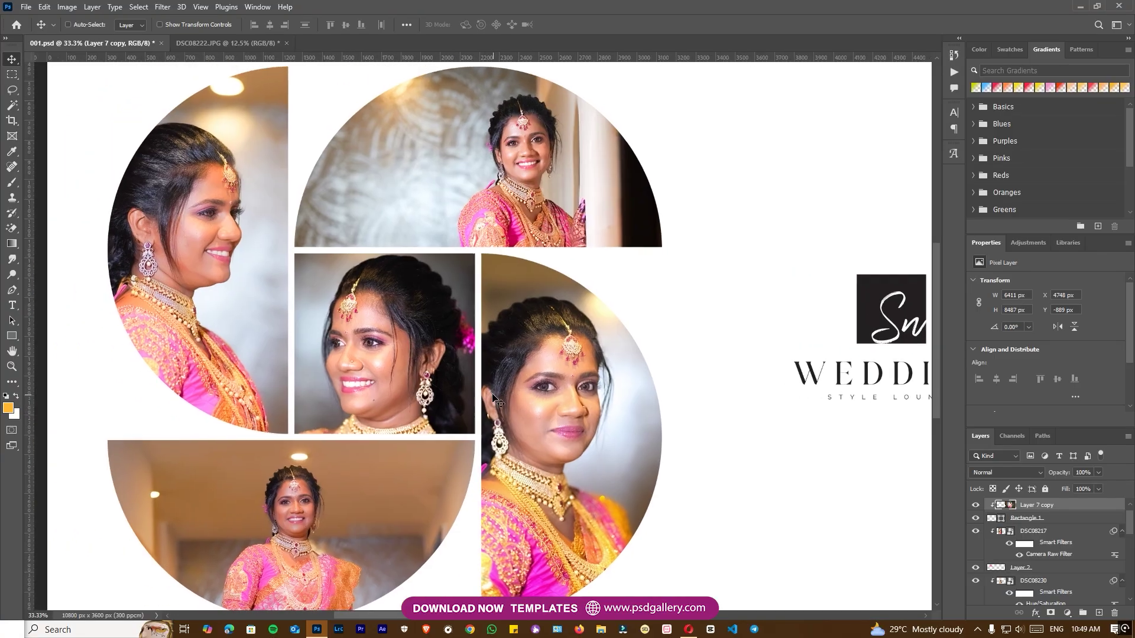
- Rasterize DSC08230 in the right half-circle and brighten it using the Dodge tool on midtones at 50% exposure
key("ctrl+minus")
right_click(558, 490)
left_click(565, 495)
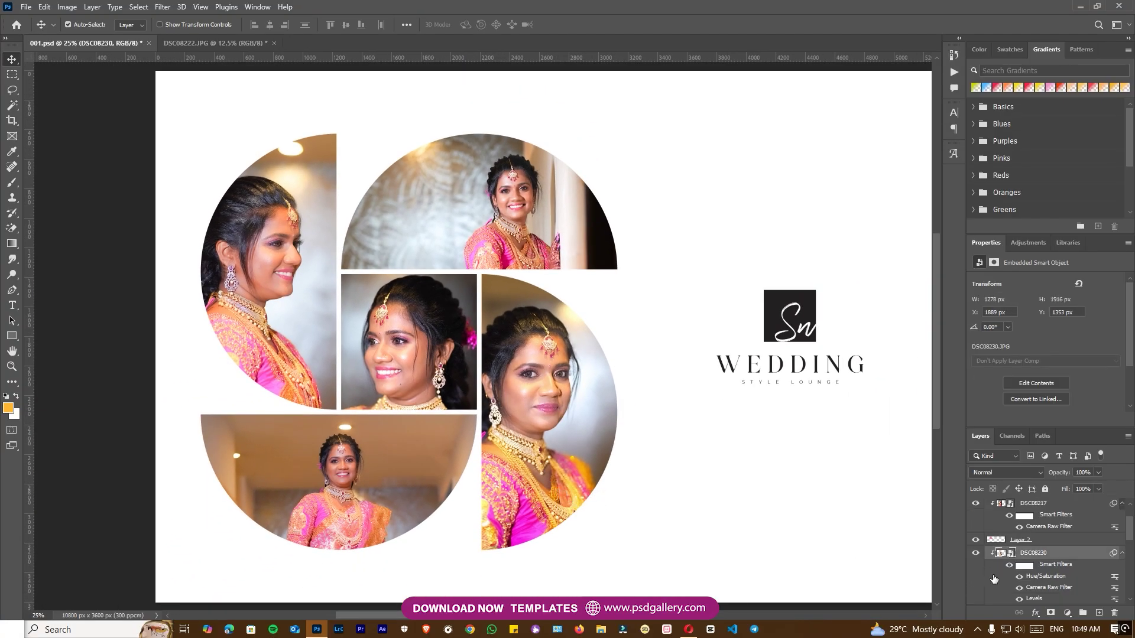
right_click(1032, 561)
left_click(1007, 306)
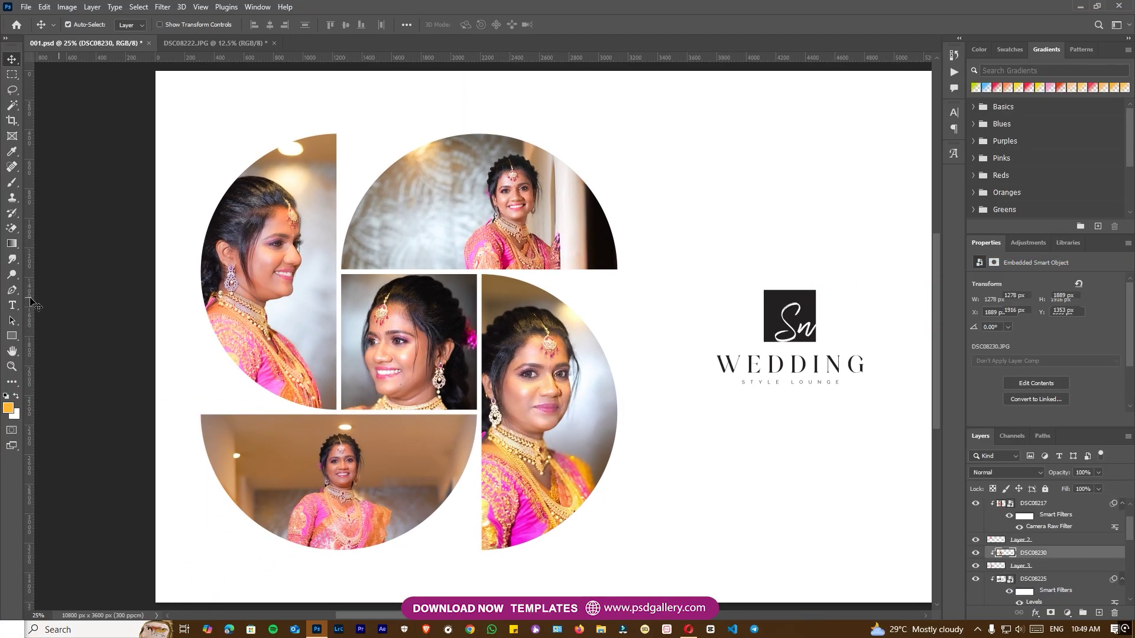
left_click(16, 273)
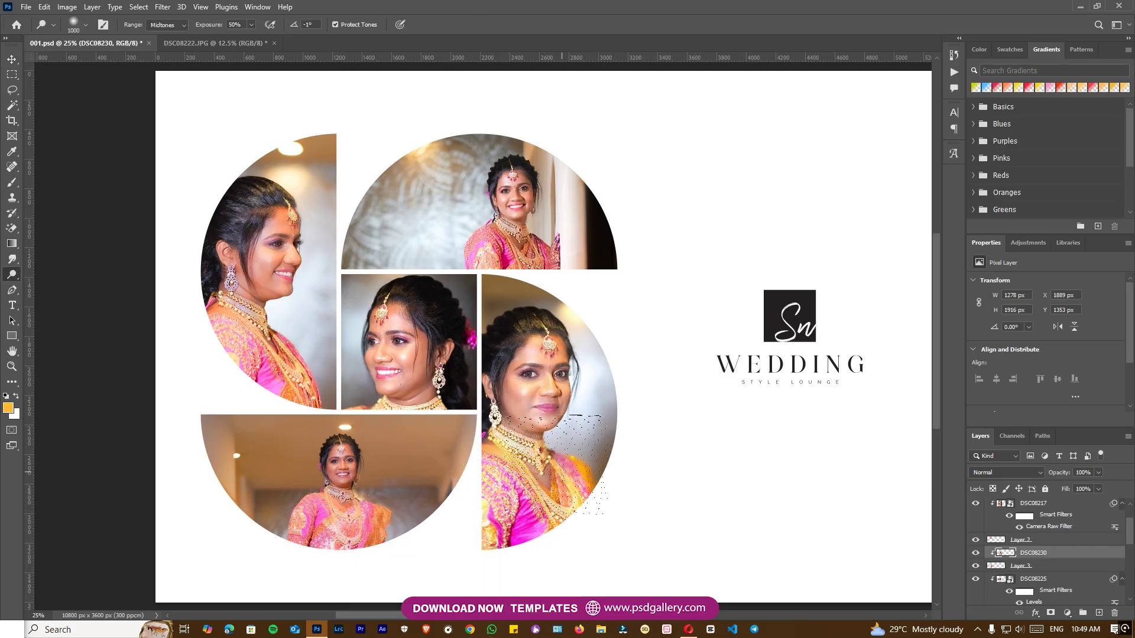
- Shift the highlights of DSC08234 in the lower half-circle toward cyan by about -27 using Color Balance
key("i")
right_click(453, 503, "ctrl")
left_click(467, 510)
key("ctrl+b")
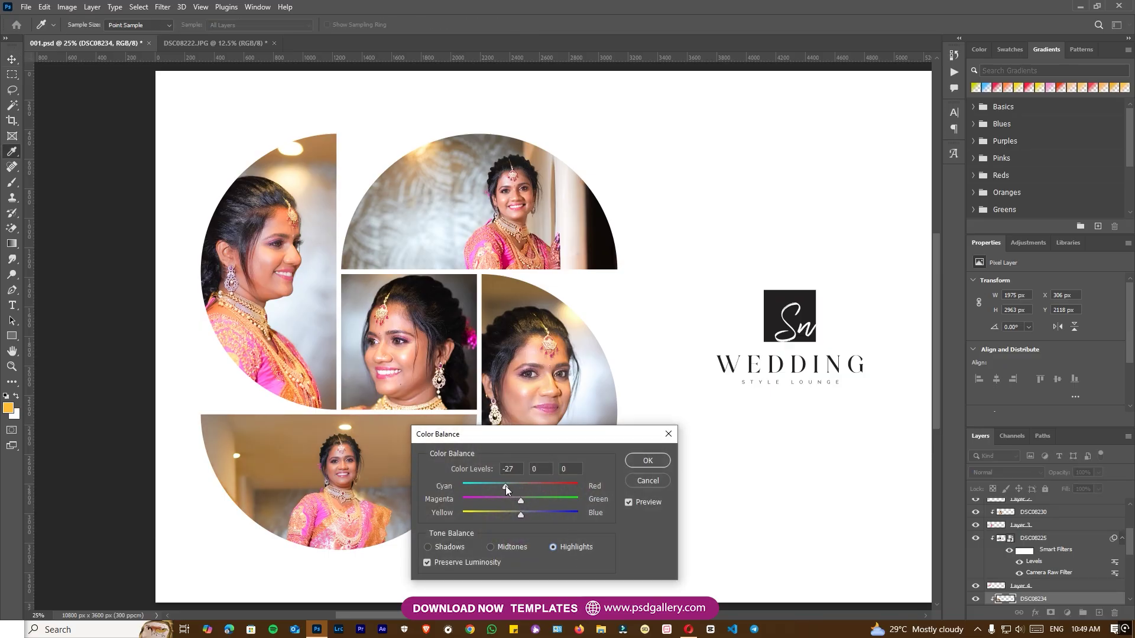
left_click(647, 505)
left_click(647, 505)
left_click(646, 460)
- Examine both pages of the spread, comparing the corrected portraits and logo with the large bride photo
right_click(381, 493, "ctrl")
left_click(414, 500)
key("v")
left_click_drag(444, 367, 416, 398)
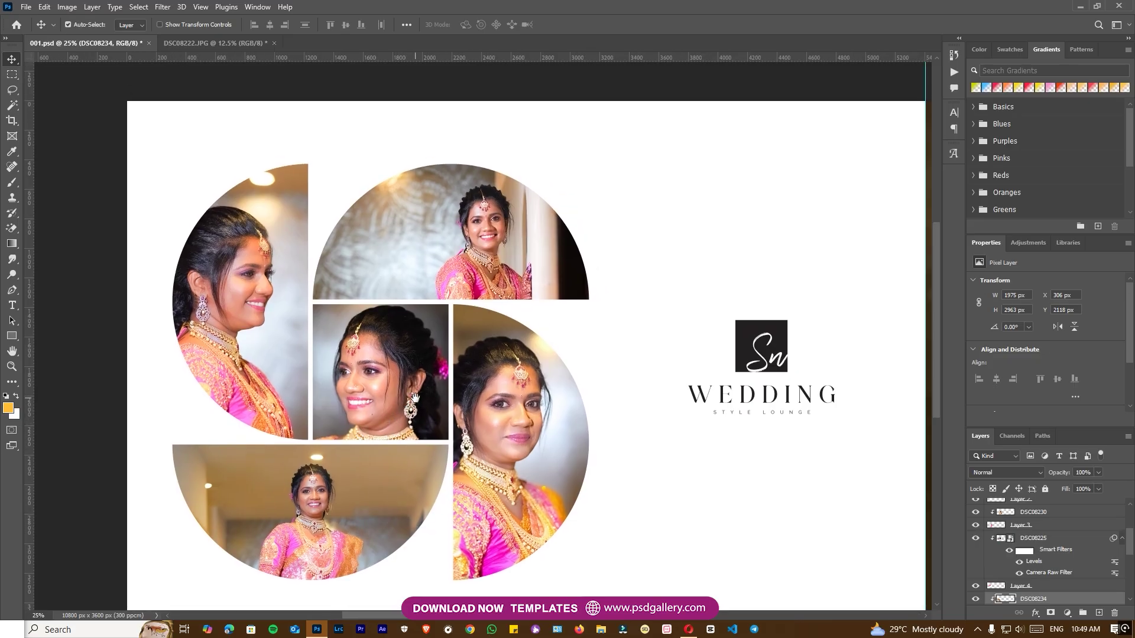
scroll(416, 397, "right", 12)
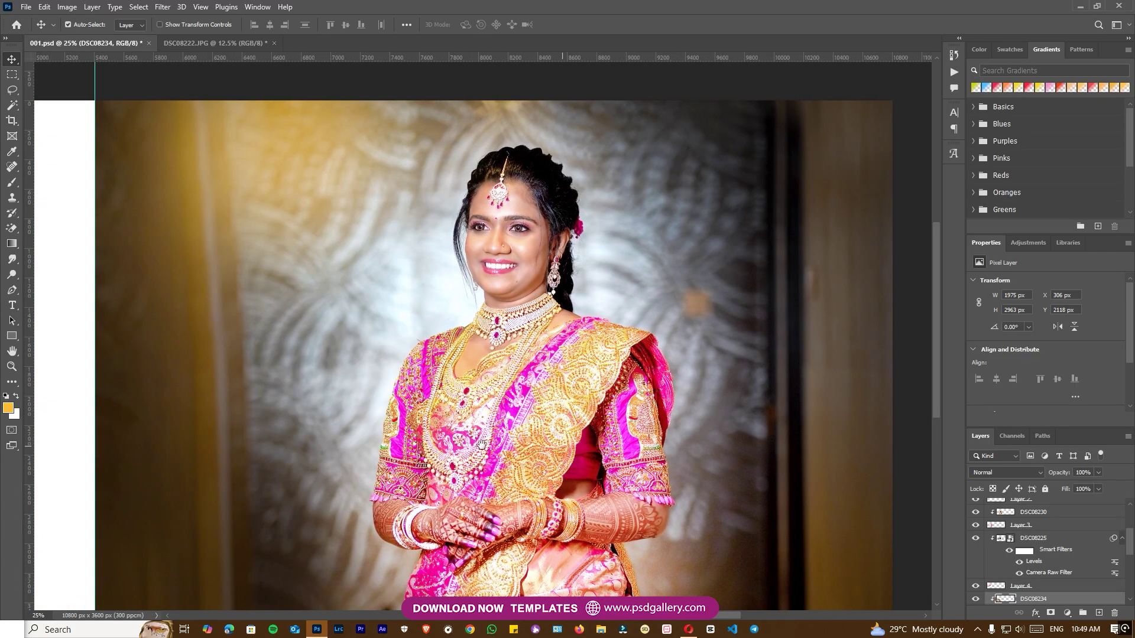
scroll(480, 446, "left", 2)
scroll(479, 445, "down", 1)
scroll(476, 443, "left", 6)
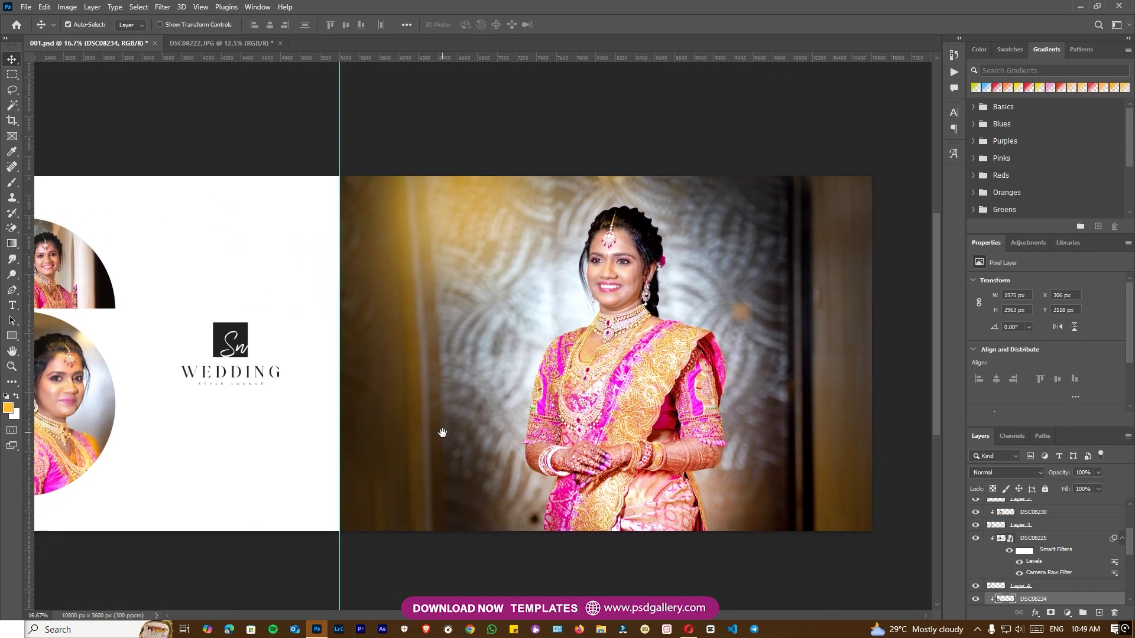
scroll(384, 458, "up", 1)
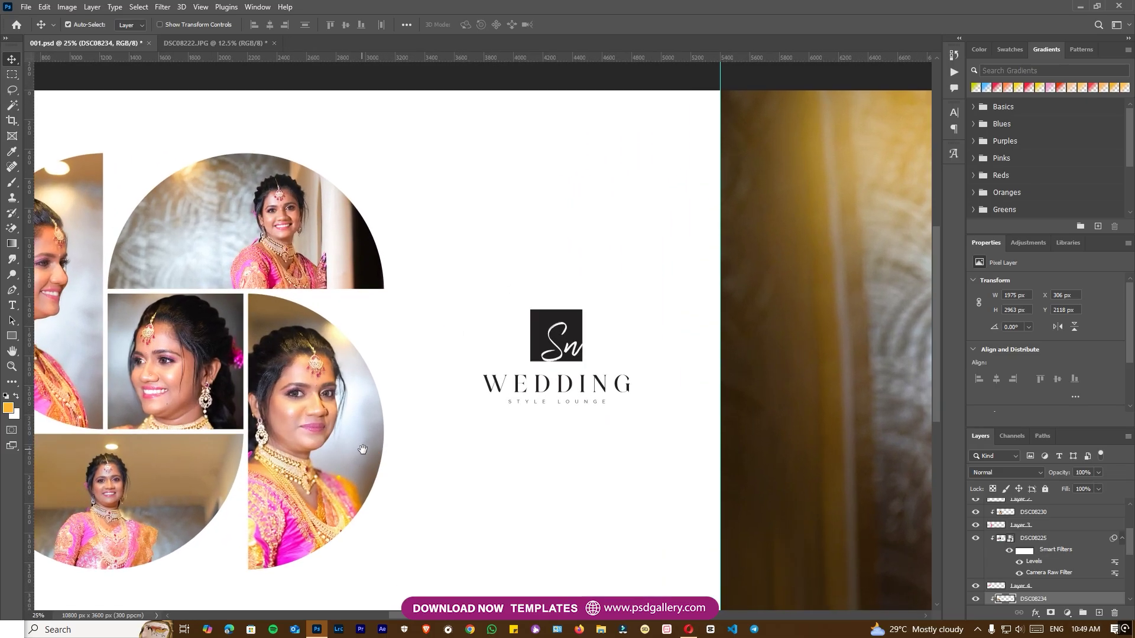
left_click_drag(362, 450, 488, 450)
scroll(584, 467, "right", 1)
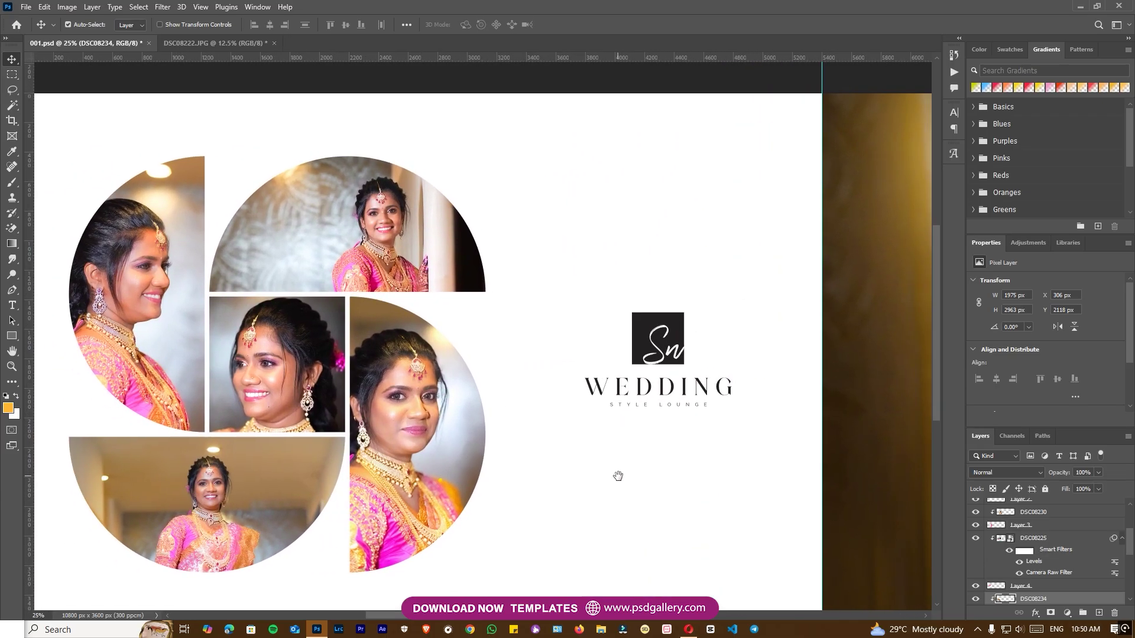
key("ctrl+plus")
left_click_drag(501, 483, 575, 443)
left_click_drag(816, 451, 592, 471)
key("ctrl+minus")
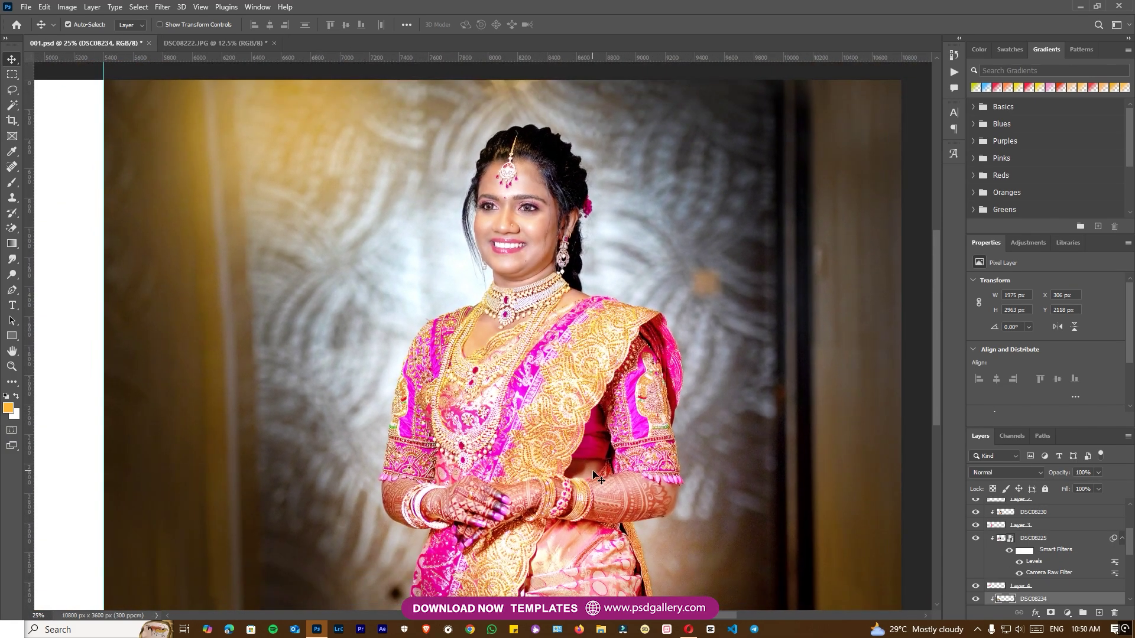